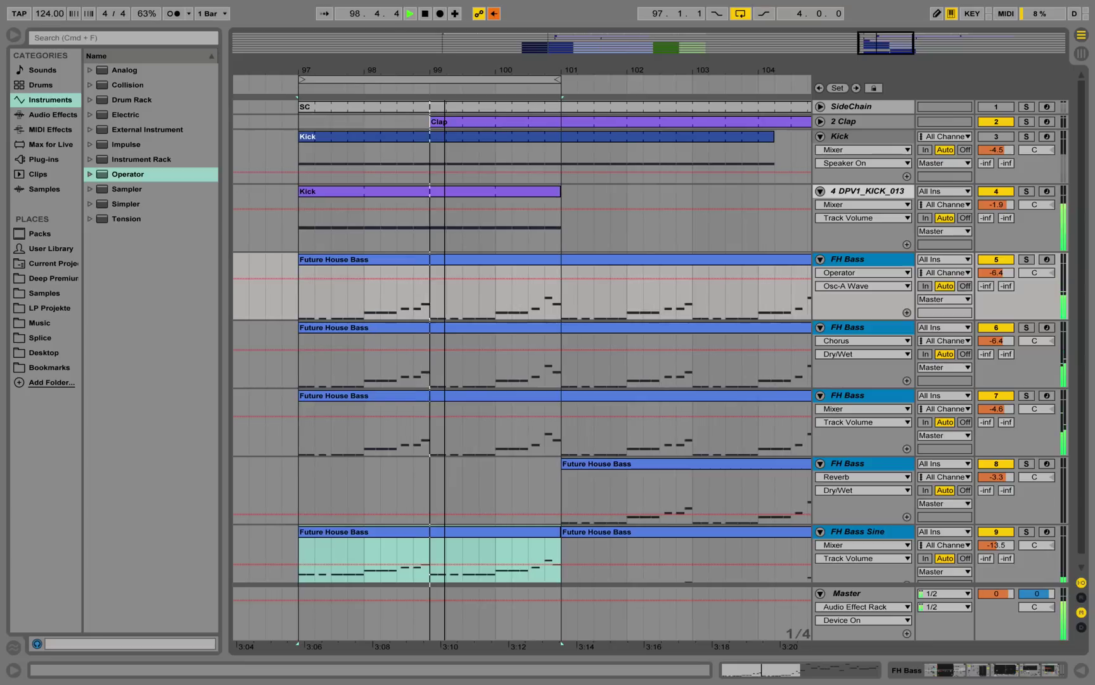
Trim the reverb, sine and top bass clips to start at bar 101, then open the Kick's DPV1_KICK_013 Simpler.
key(minus)
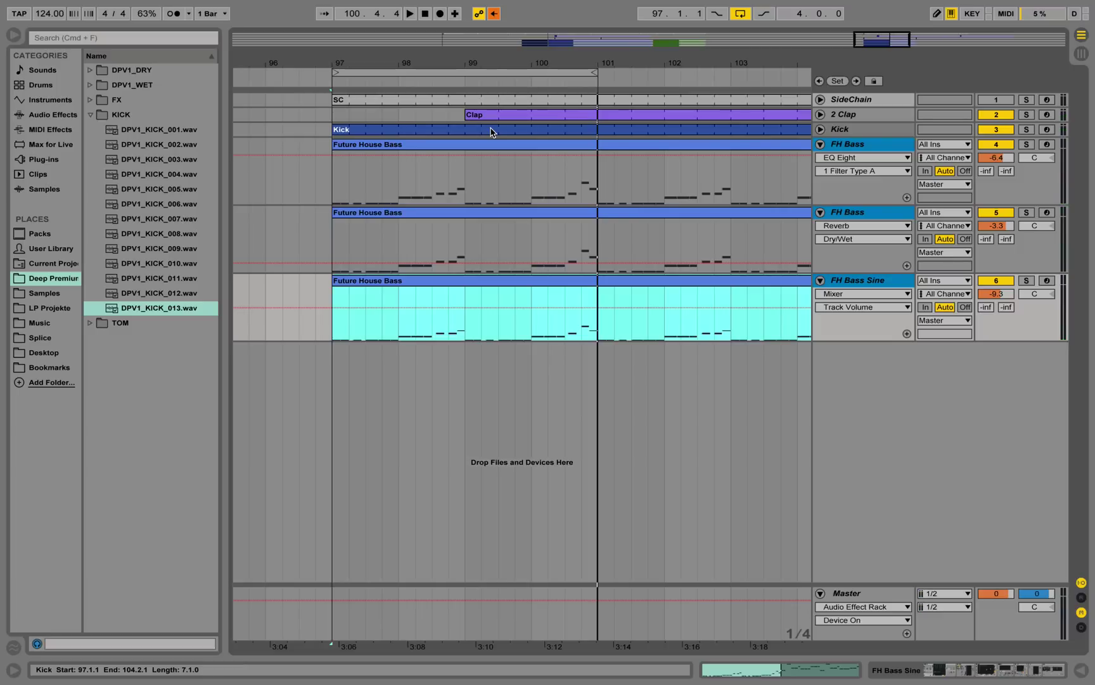
click(388, 213)
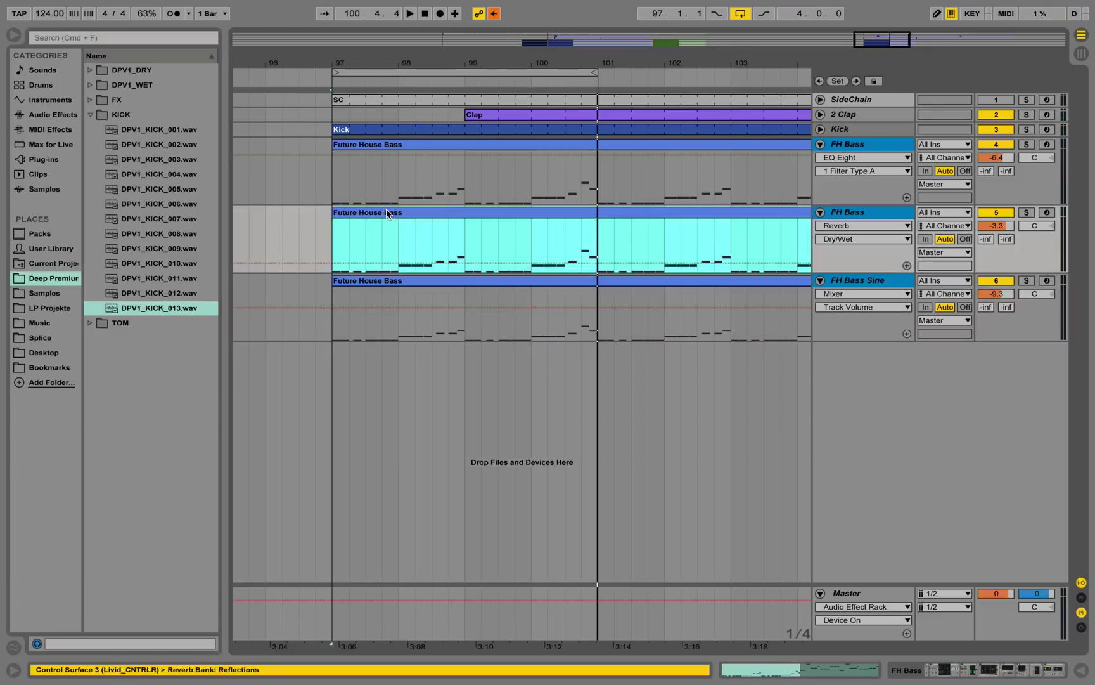
drag(337, 212, 600, 213)
drag(335, 280, 598, 282)
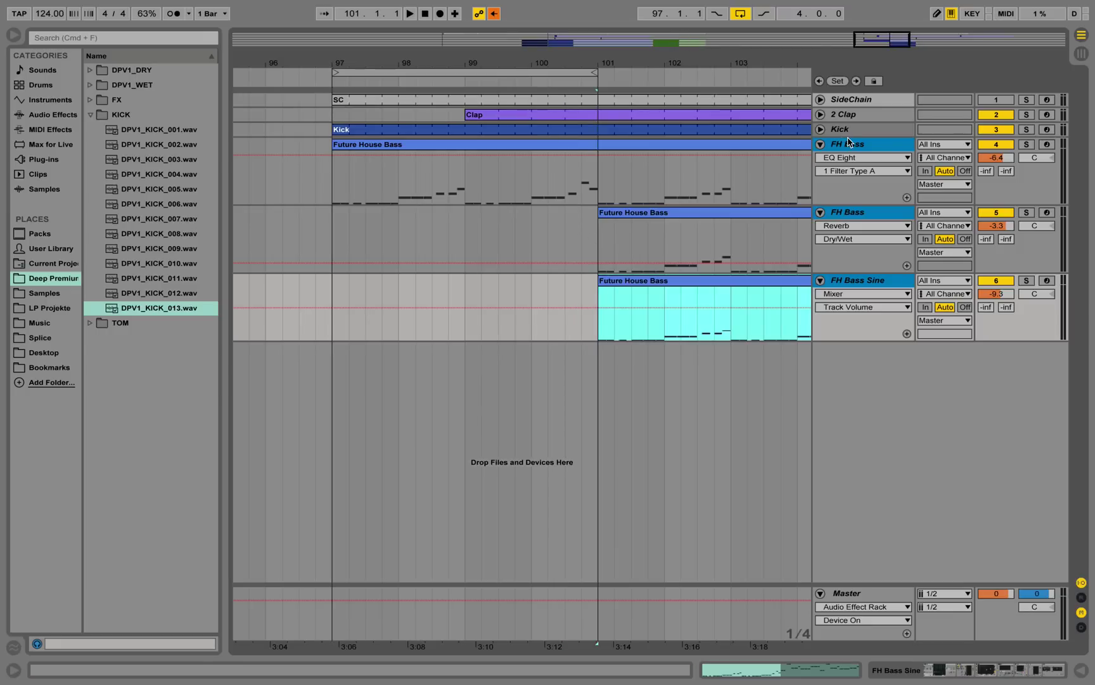
click(395, 145)
drag(334, 144, 599, 138)
click(866, 133)
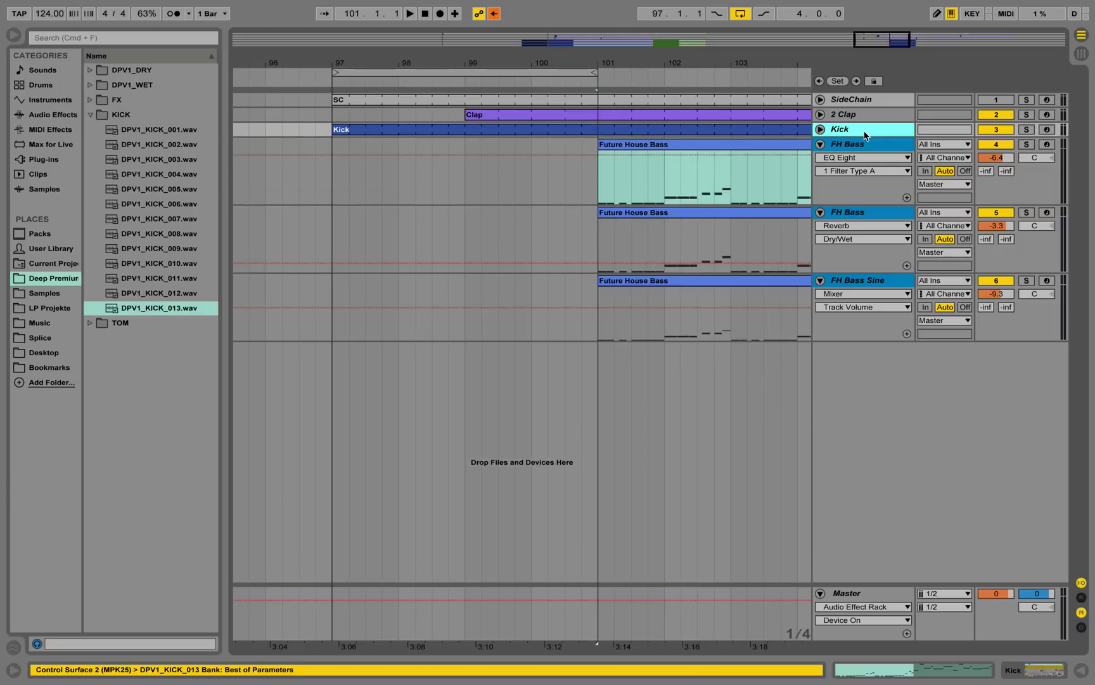
double_click(865, 130)
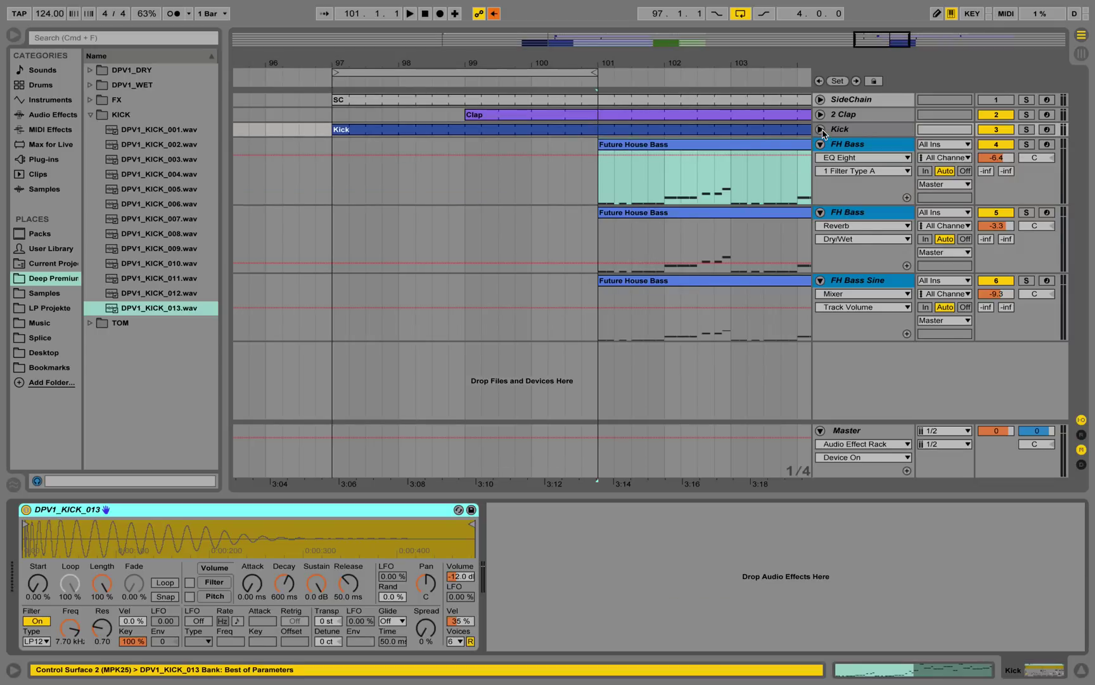
Insert a new MIDI track below Kick and load the DPV1_KICK_013.wav sample onto it.
click(821, 131)
right_click(850, 129)
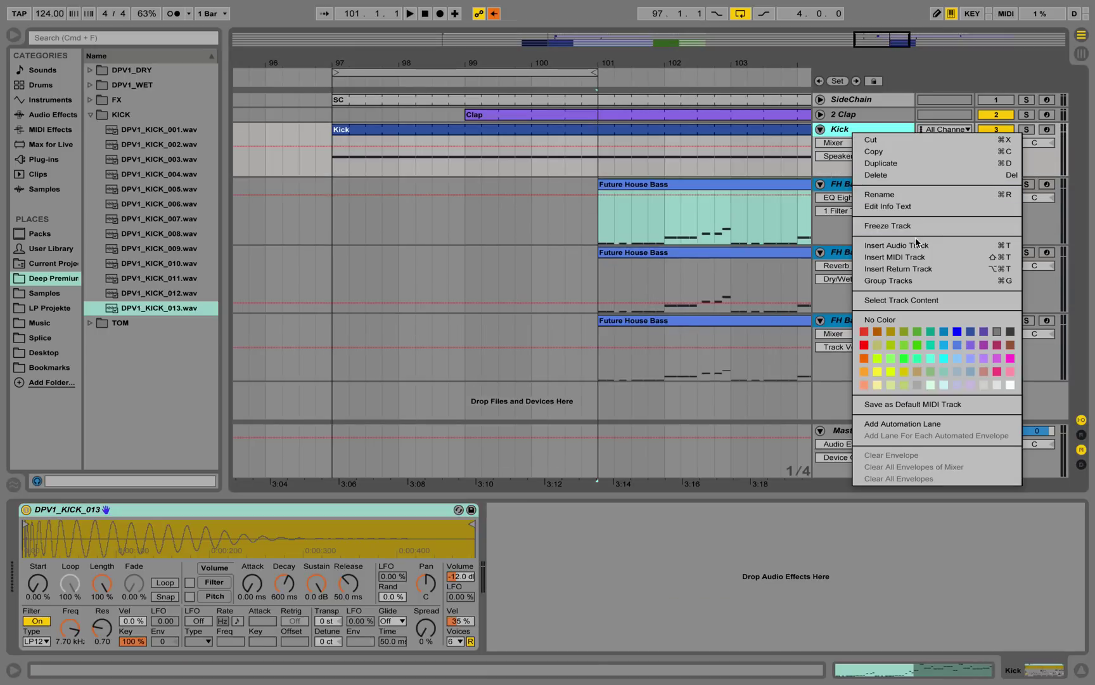
click(917, 257)
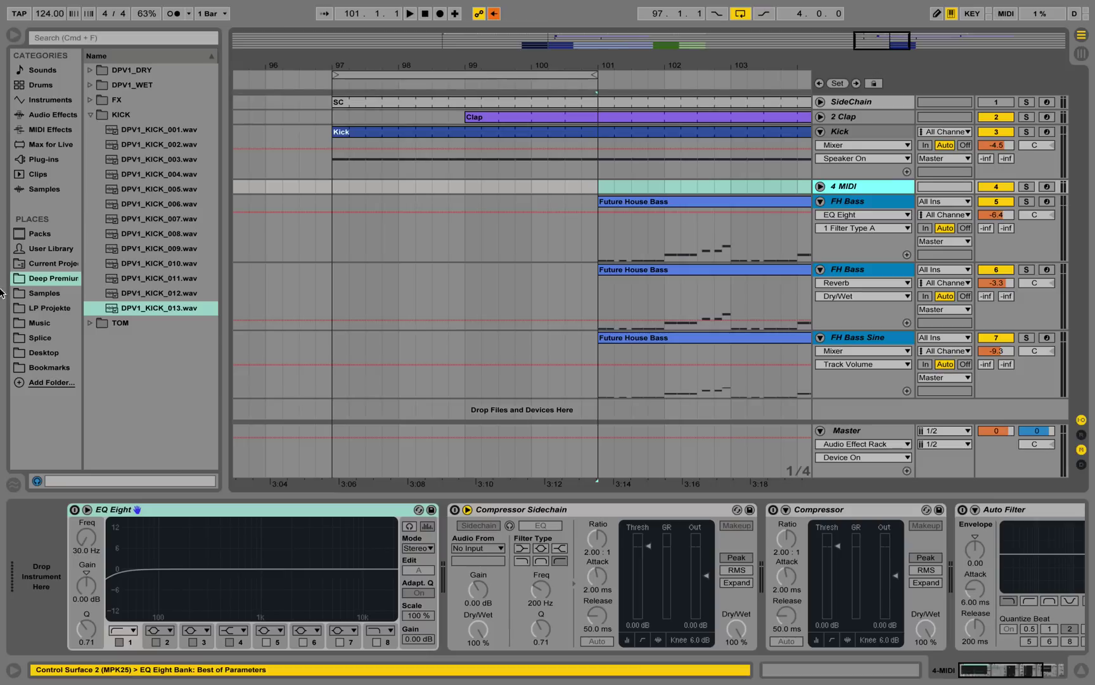
drag(130, 314, 154, 312)
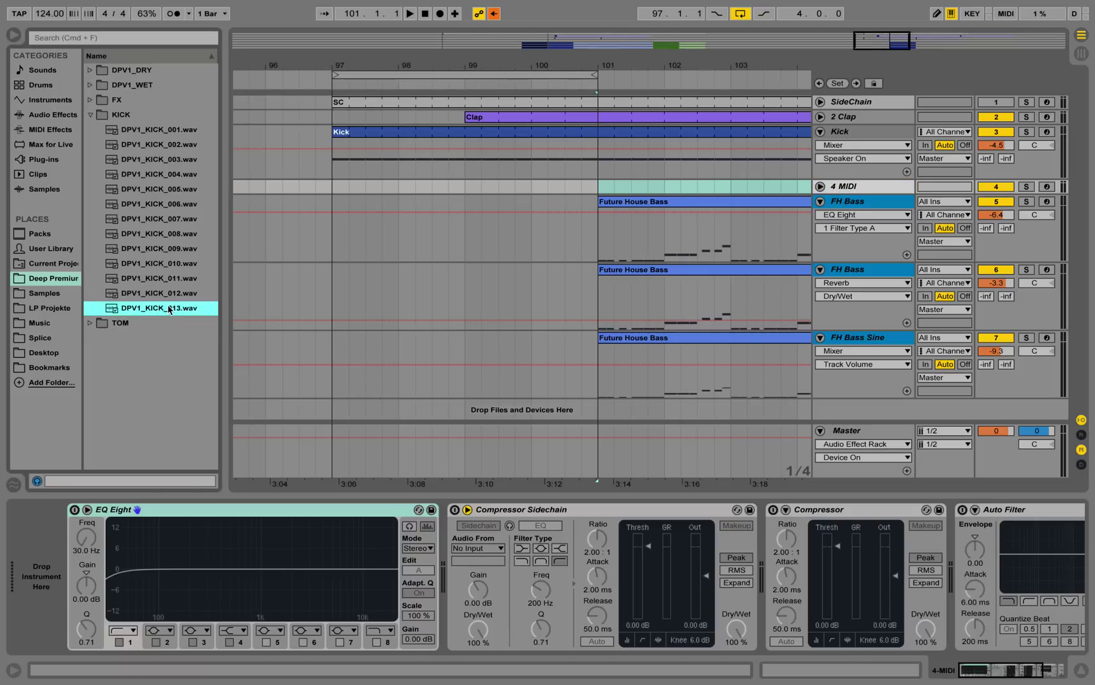
drag(158, 314, 44, 536)
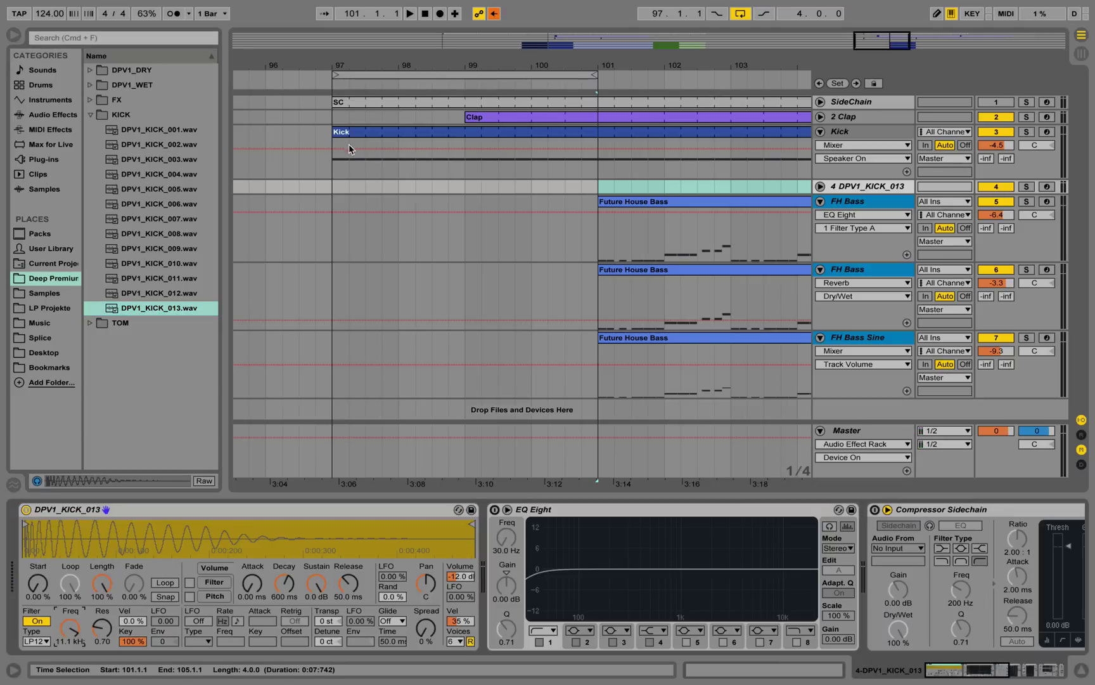
Create an empty MIDI clip on the new kick track spanning bars 97 to 101.
drag(339, 189, 448, 189)
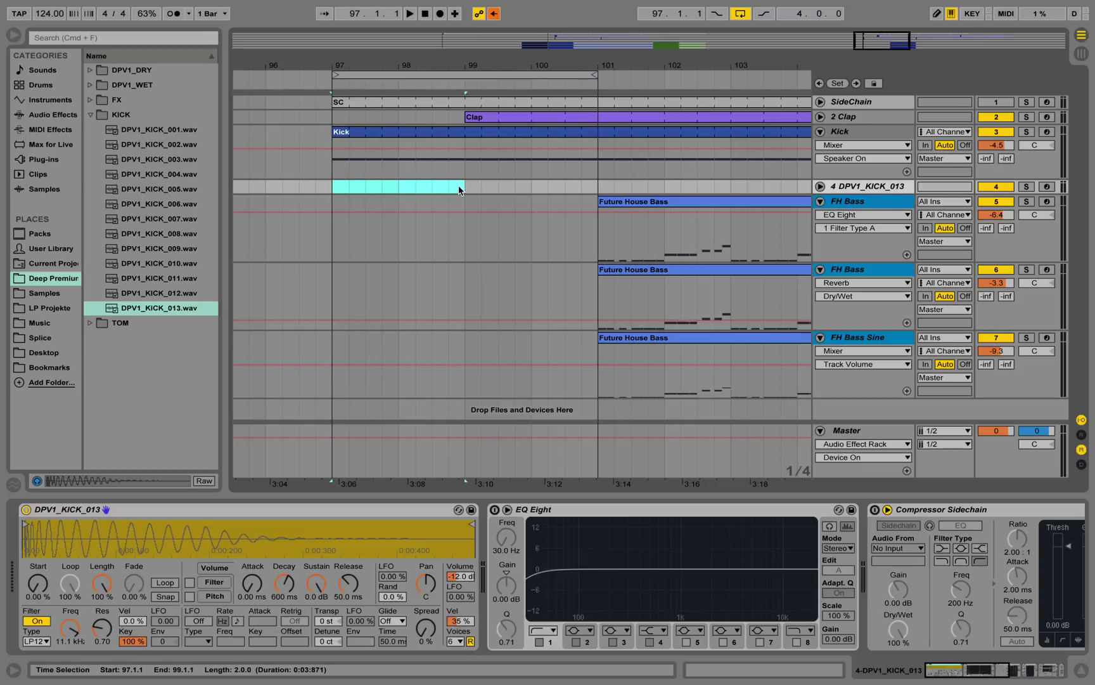
key(super+shift+m)
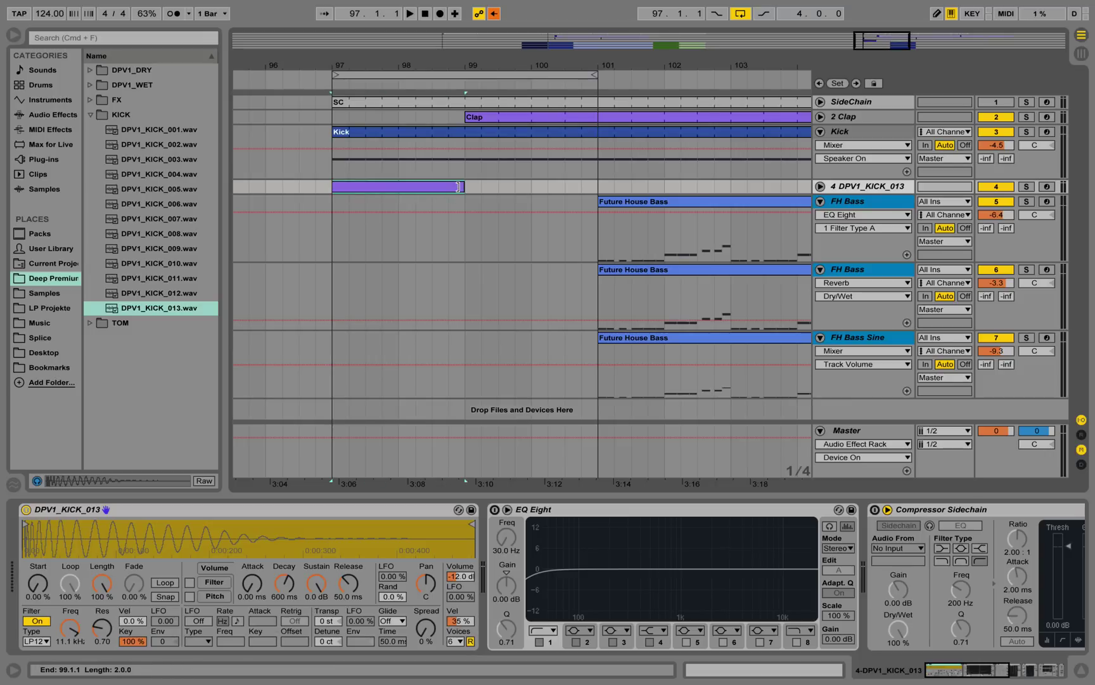
drag(458, 186, 596, 187)
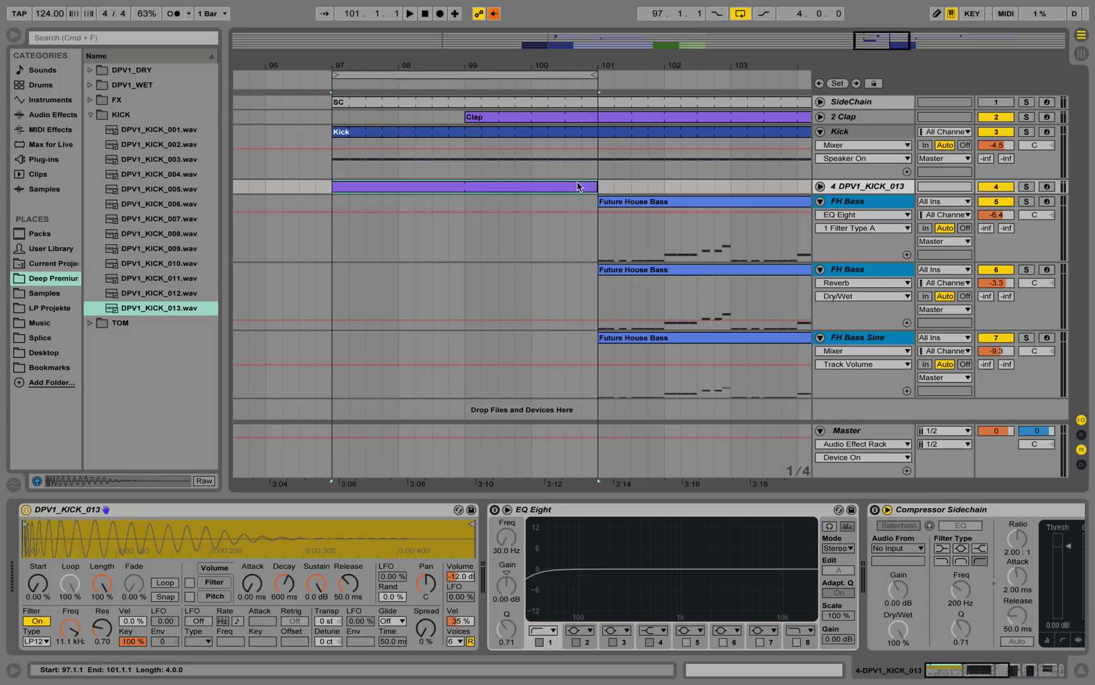
Draw quarter-note C3 kick hits across the first bar of the new clip.
double_click(467, 187)
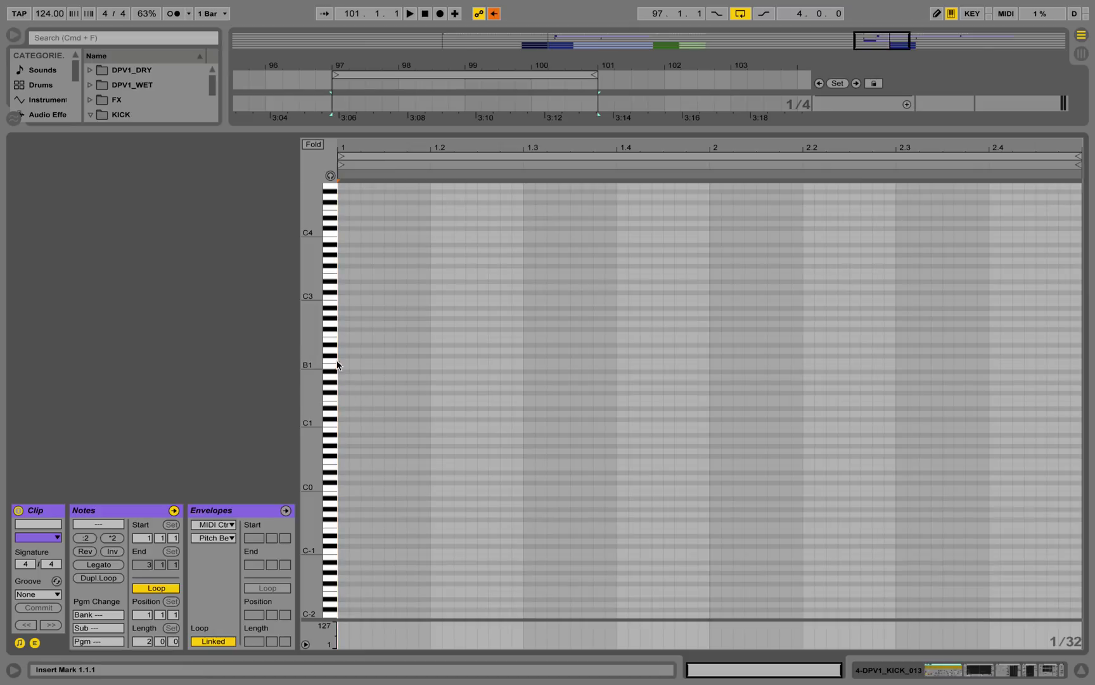
double_click(341, 297)
drag(345, 298, 431, 297)
drag(308, 299, 644, 322)
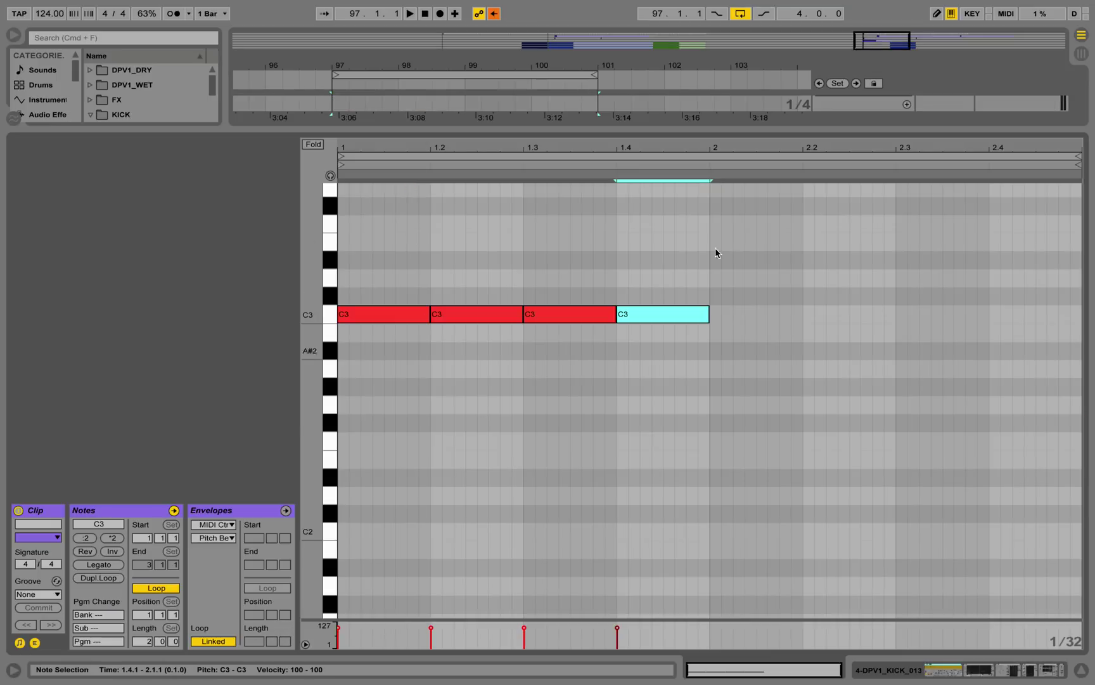
Set the kick clip's length to 1 bar.
click(150, 642)
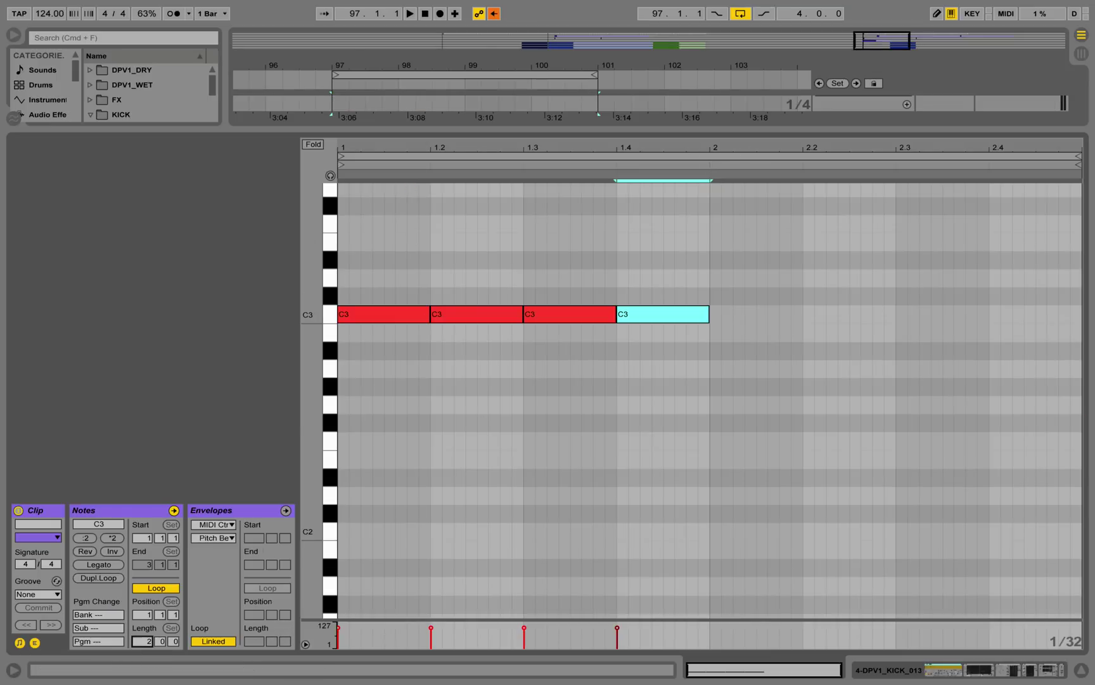
text(1)
key(Return)
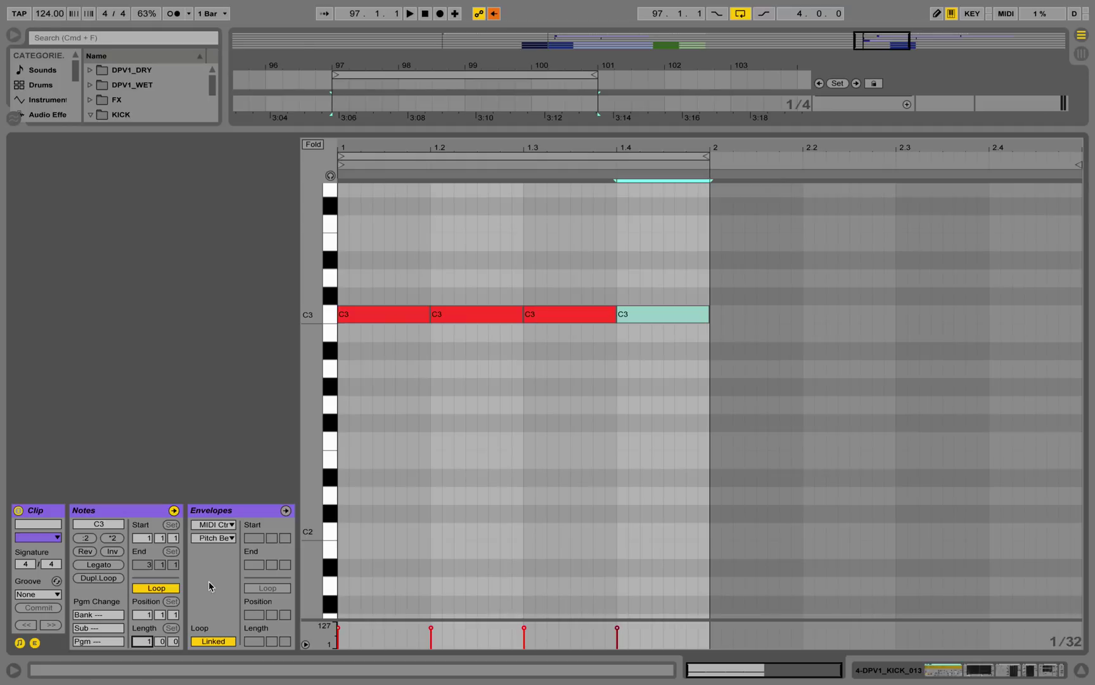
Back in the Arrangement, rename the new kick clip to 'Kick'.
click(958, 673)
right_click(370, 183)
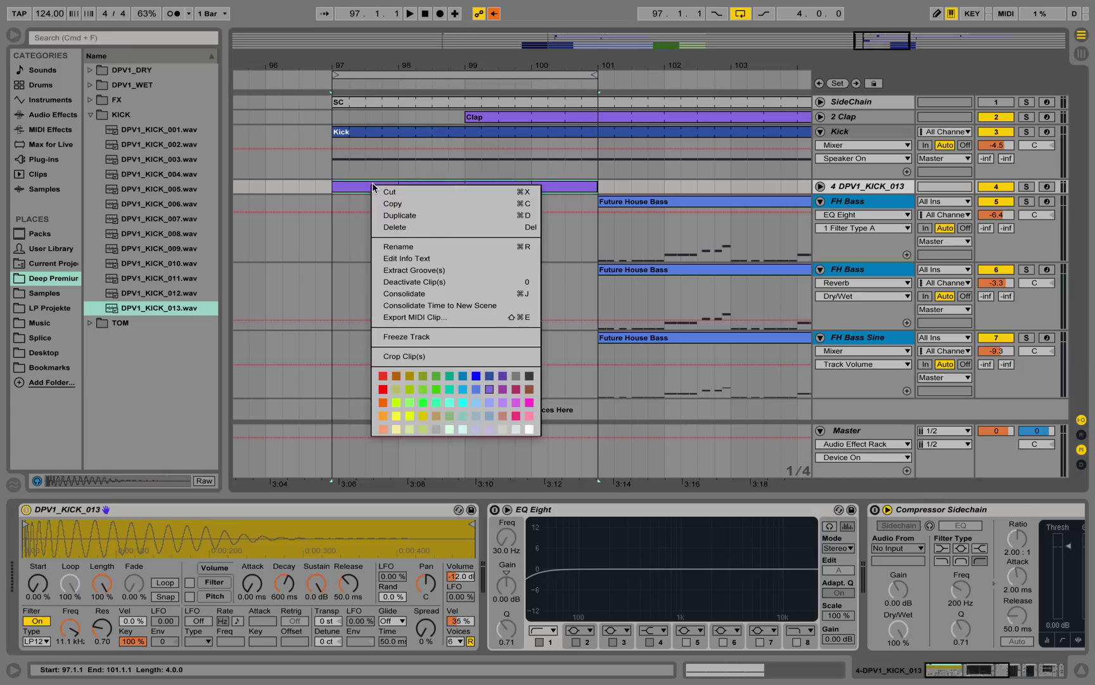
click(431, 246)
text(Kick)
key(Return)
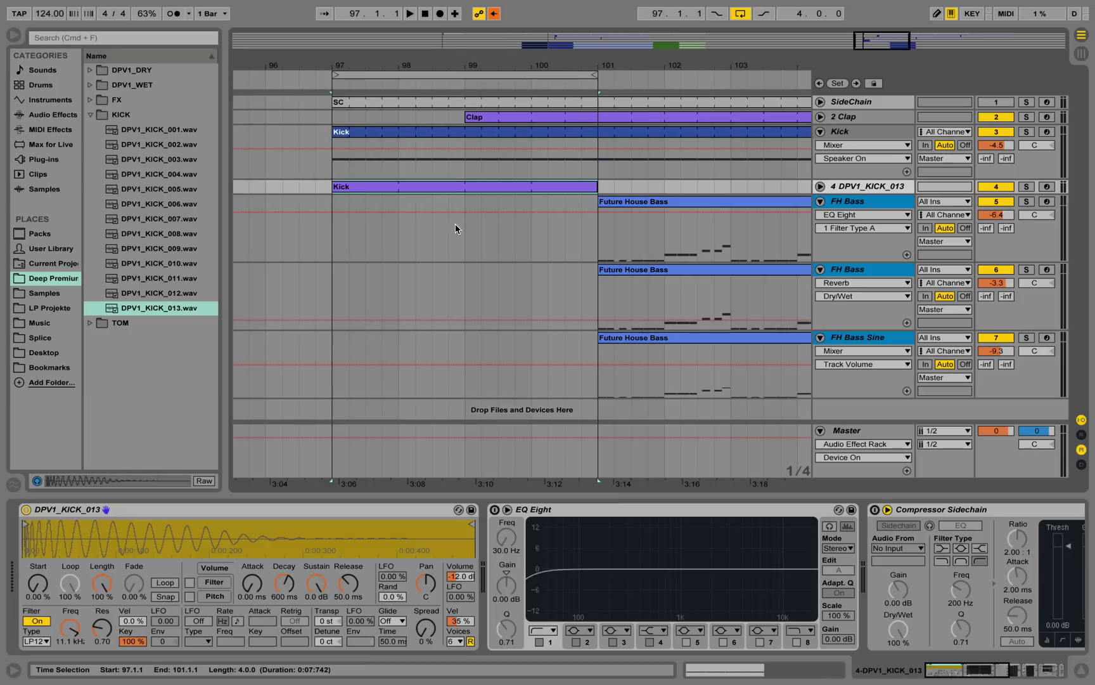
Deactivate the original Kick track, set the new kick track to -1.9 dB, and play to audition it.
click(996, 131)
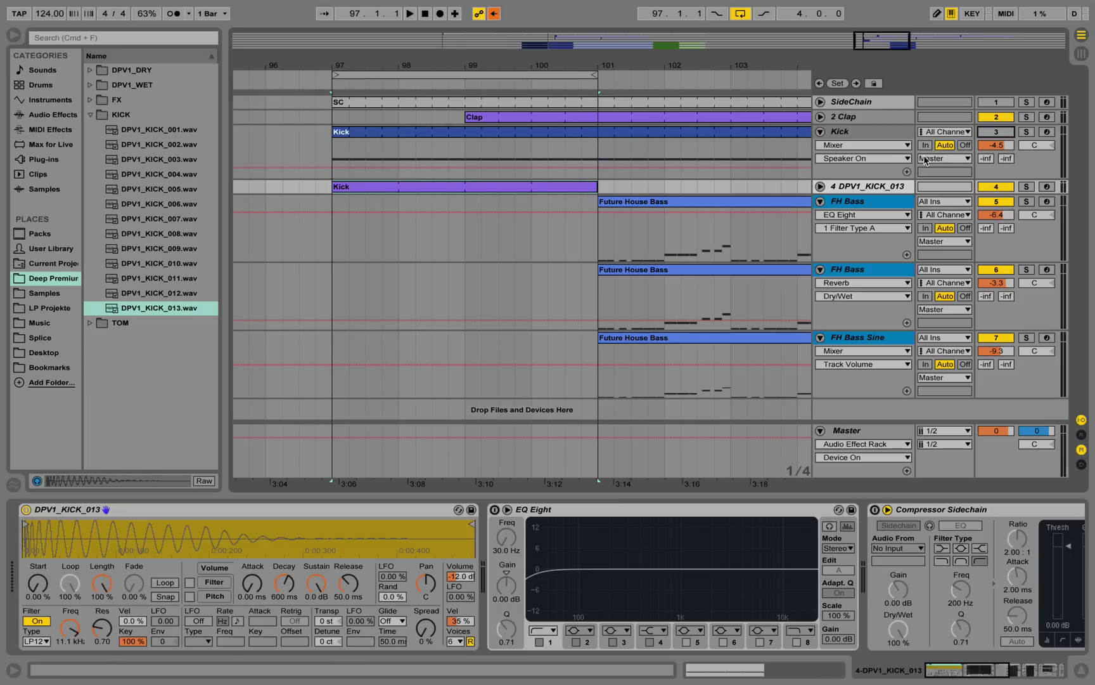
click(820, 186)
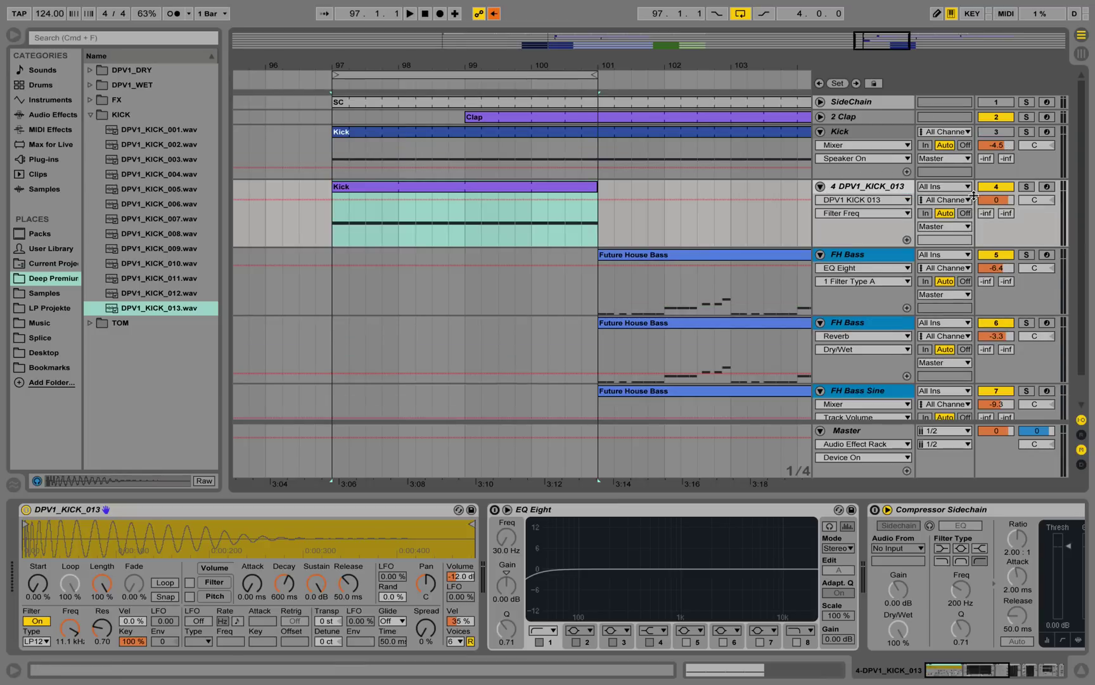
drag(996, 200, 995, 210)
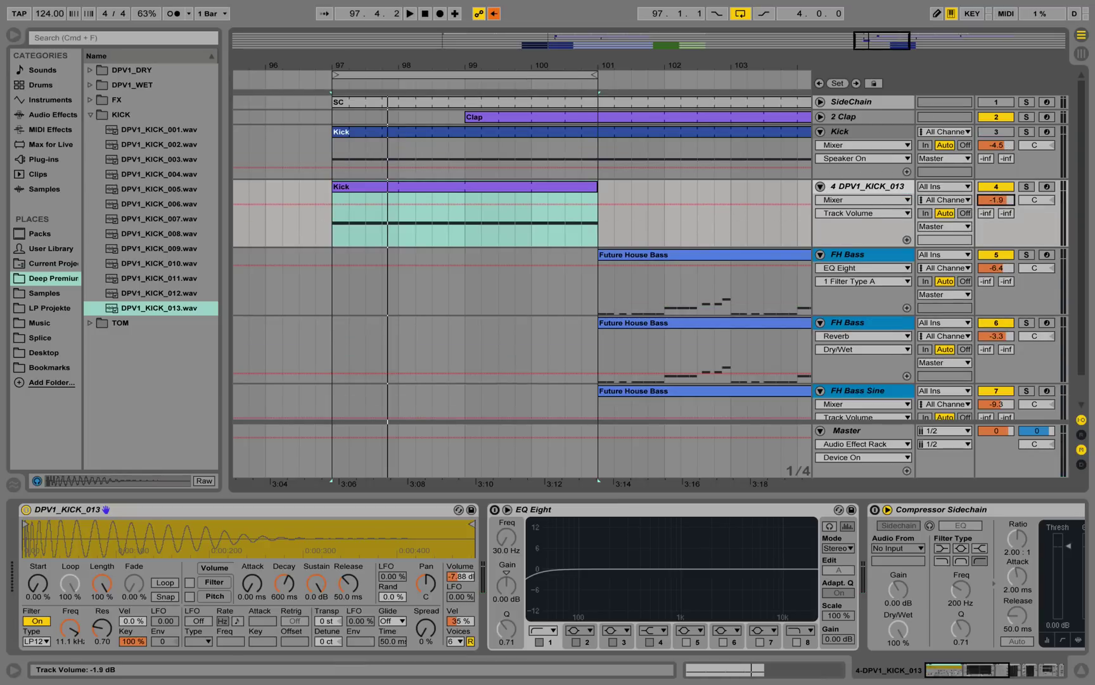
key(space)
key(space)
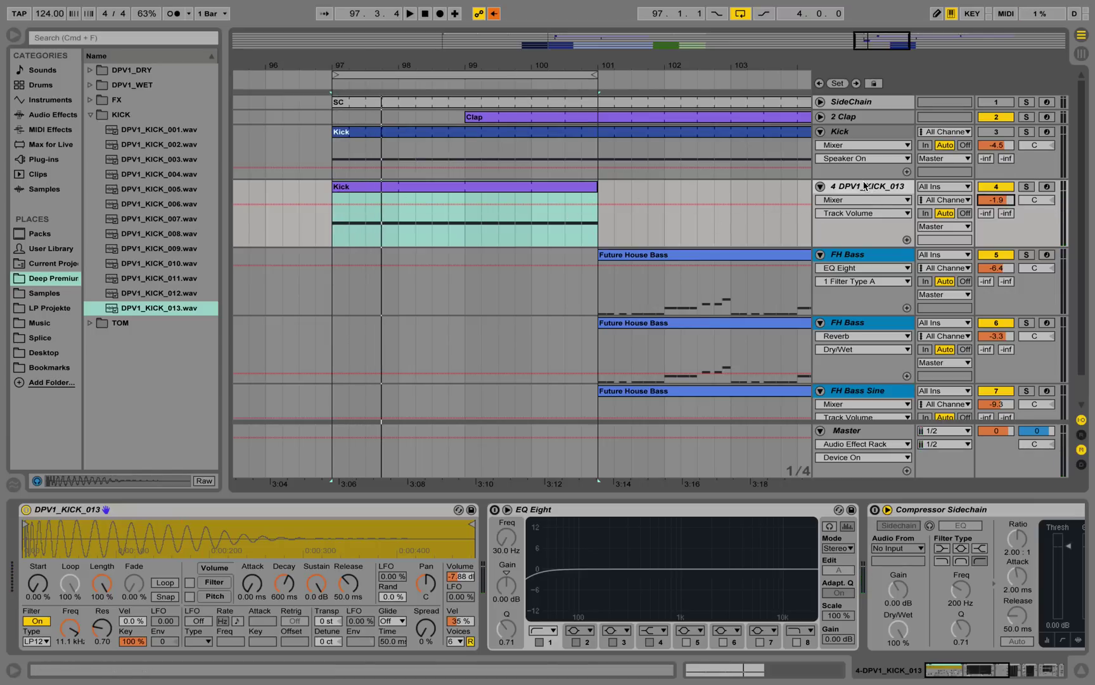
Fold the FH Bass devices from Compressor to Reverb, then drag the clip's start from bar 101 to 97.
click(865, 256)
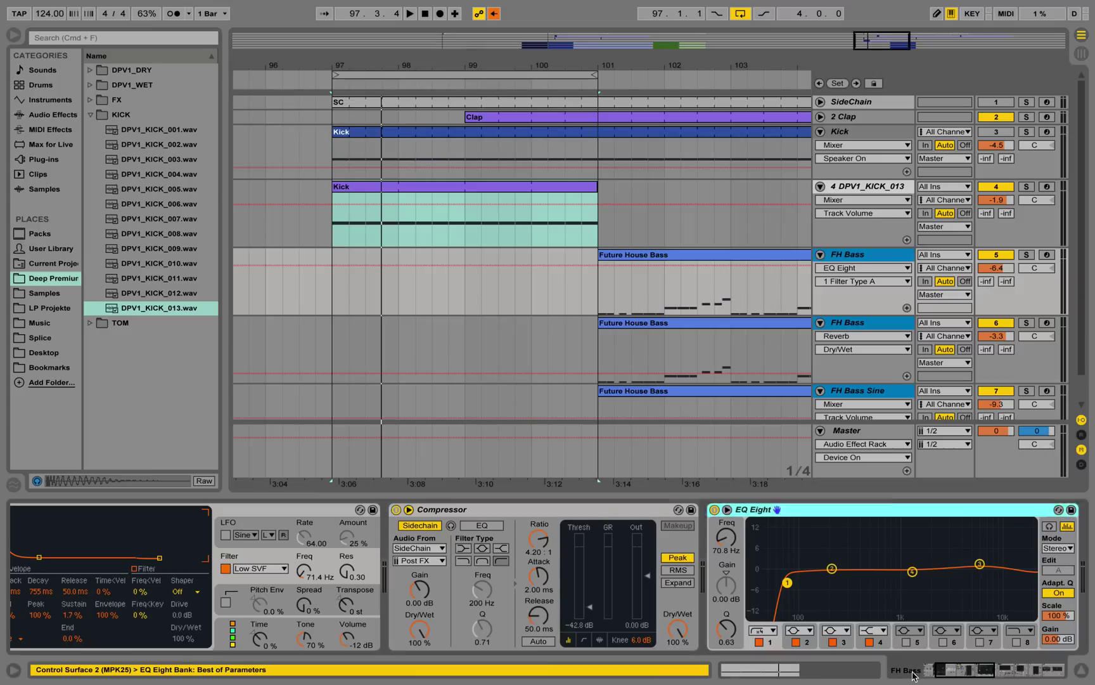
scroll(247, 538, left, 5)
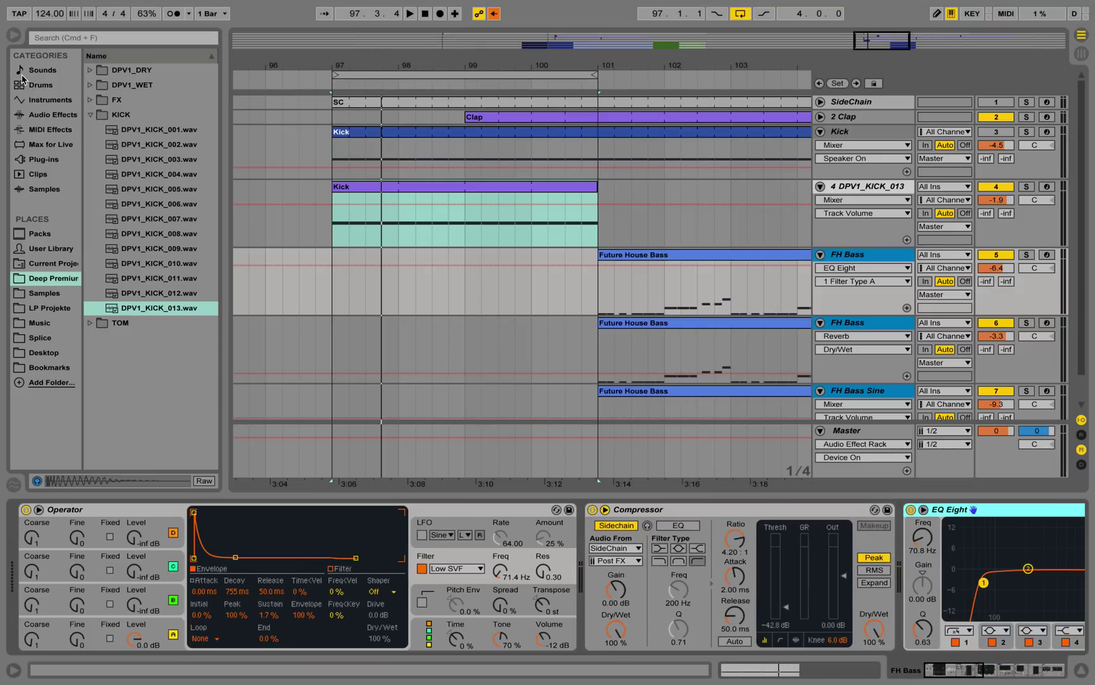
click(51, 102)
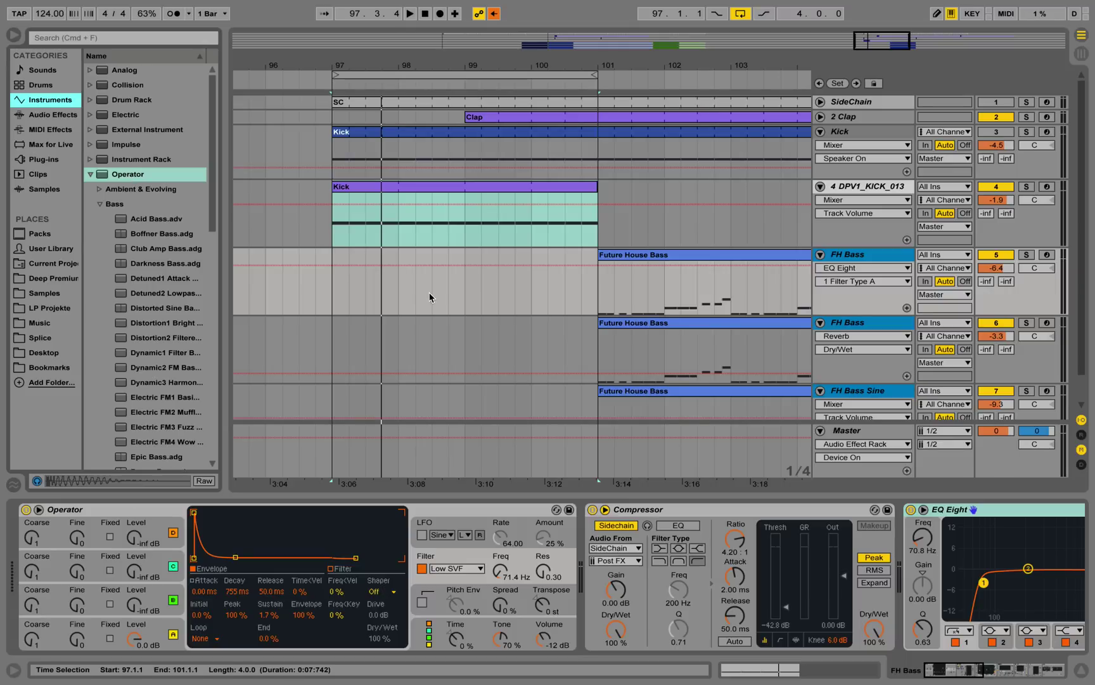
click(602, 255)
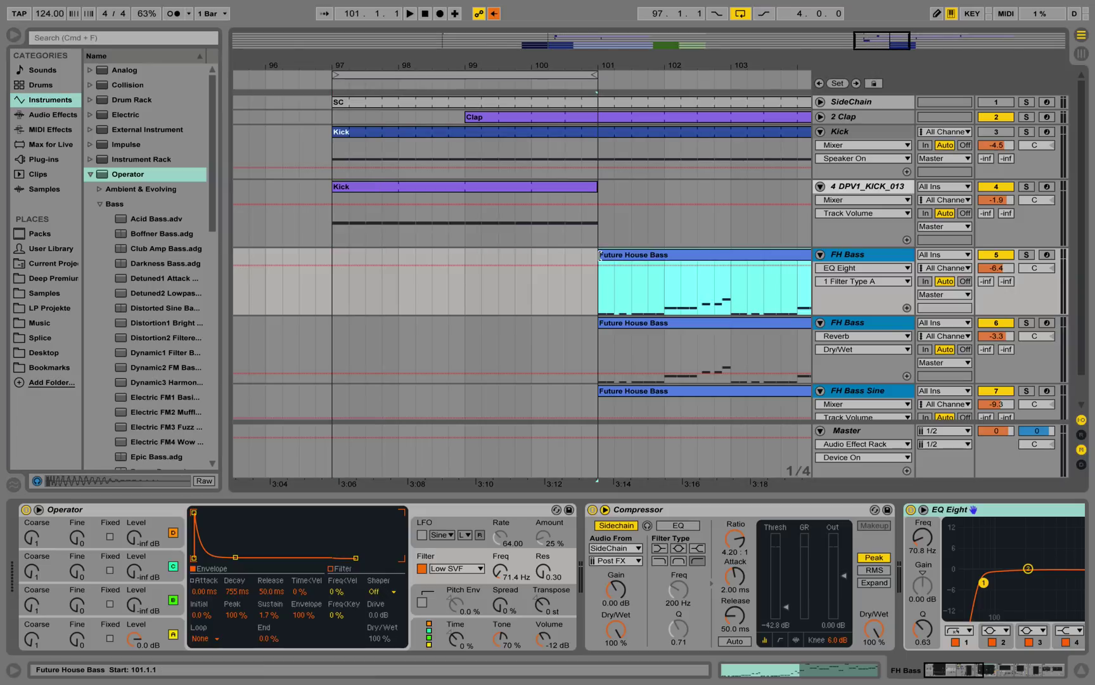
double_click(590, 511)
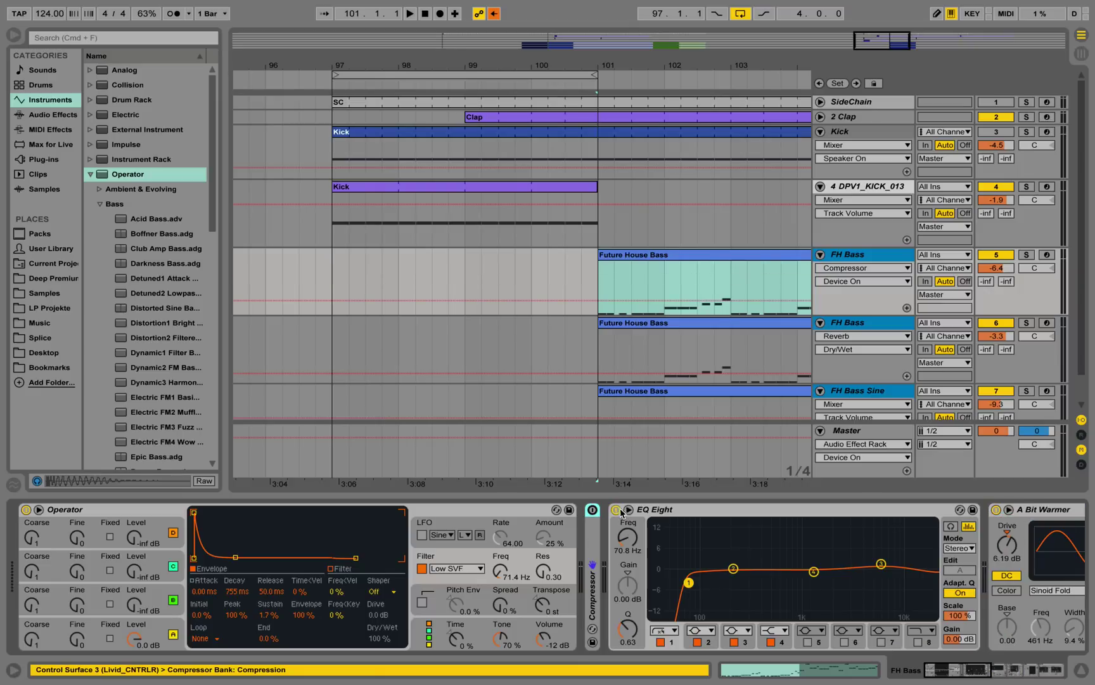
double_click(650, 511)
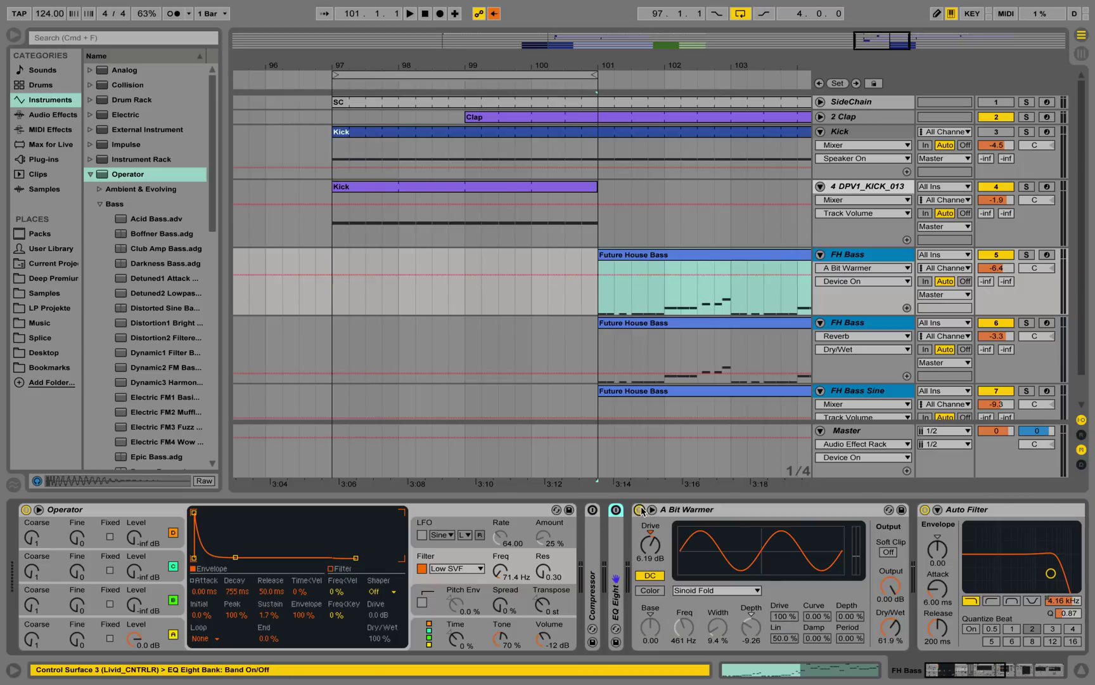
double_click(671, 512)
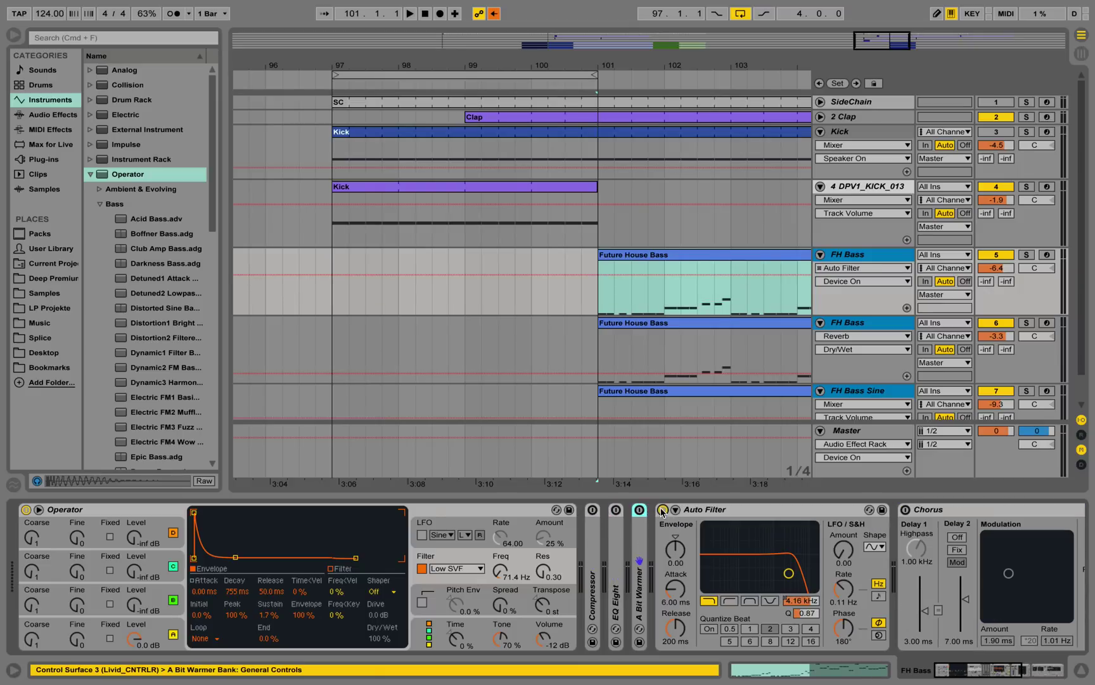
double_click(704, 512)
double_click(744, 513)
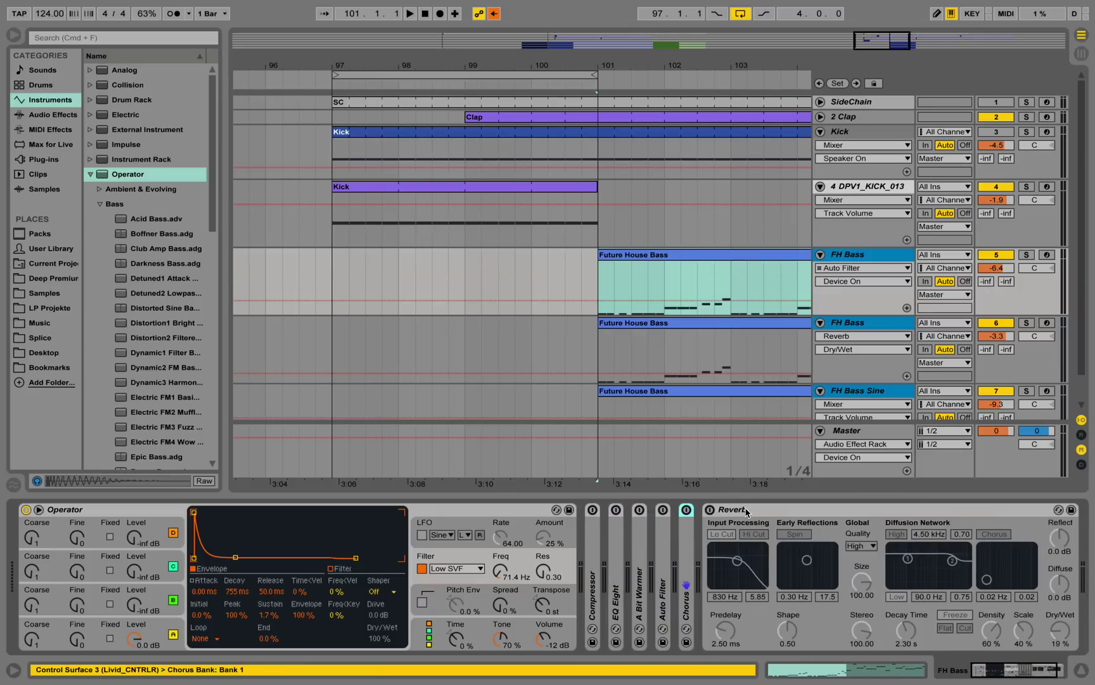
double_click(744, 513)
click(607, 257)
drag(602, 255, 347, 252)
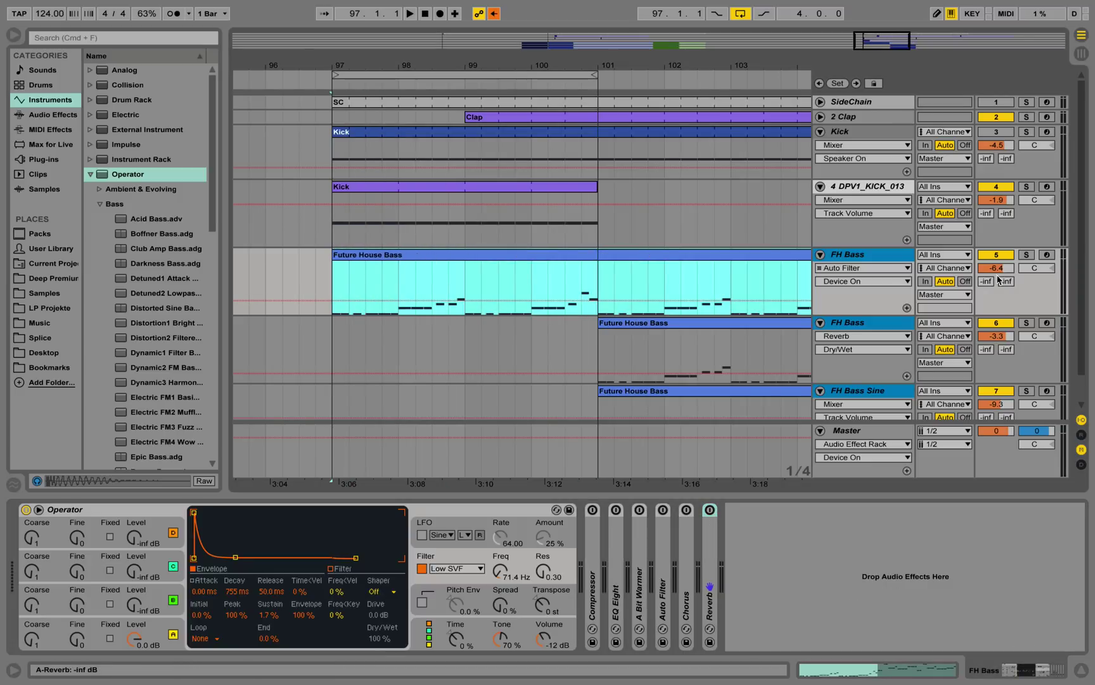
double_click(523, 261)
click(443, 438)
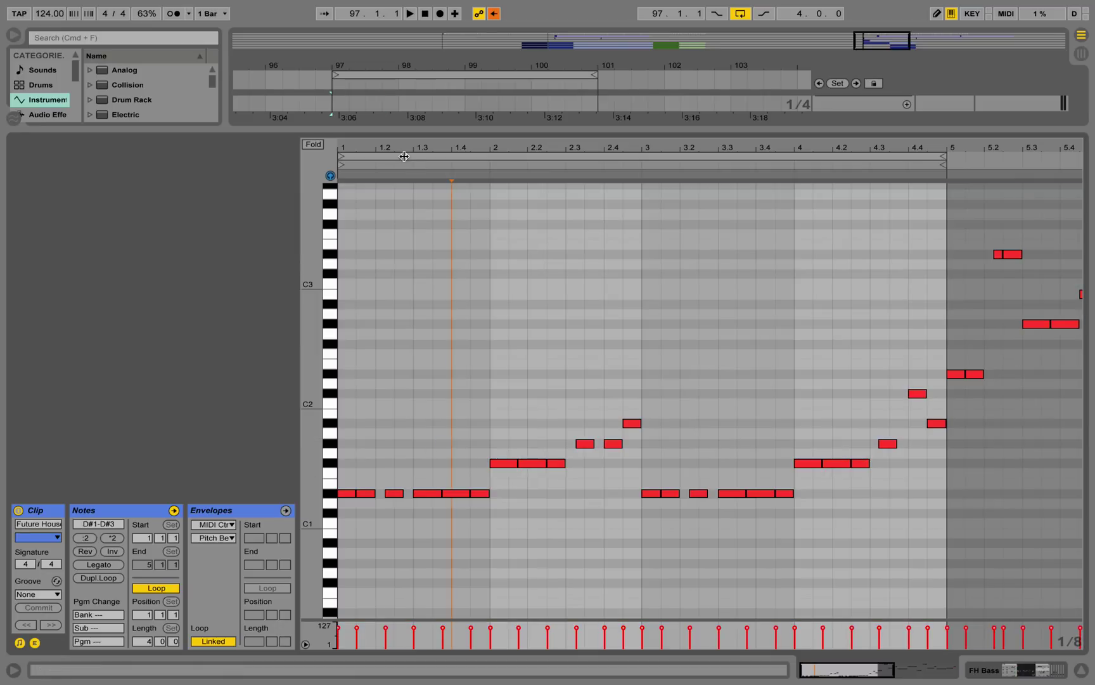
drag(399, 147, 434, 147)
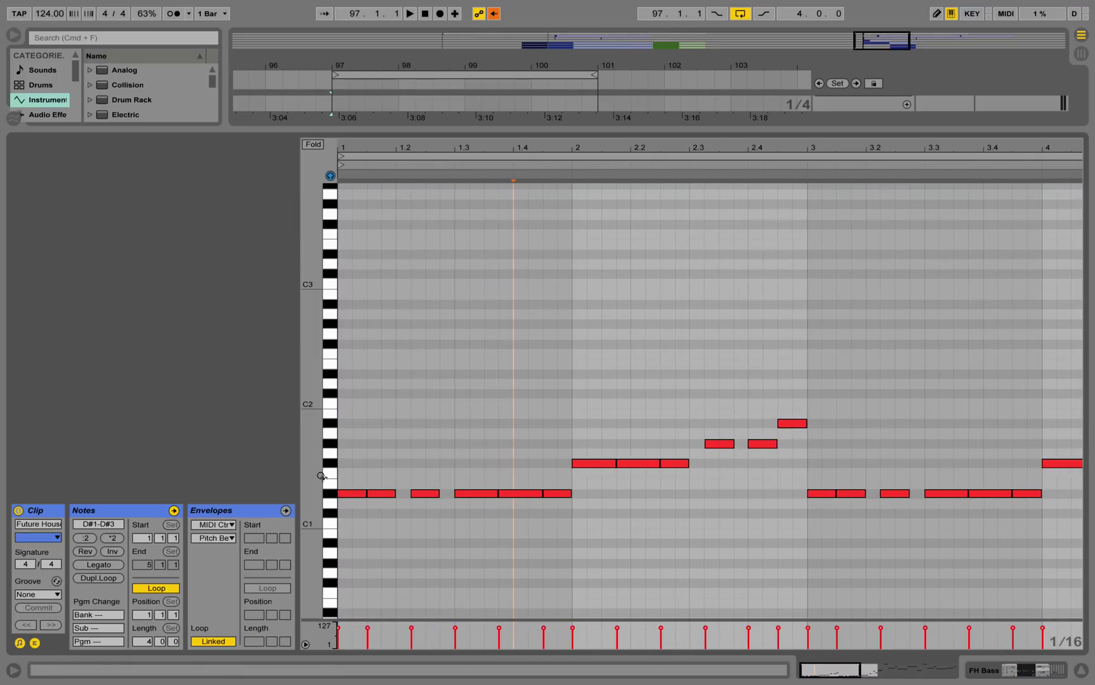
drag(304, 423, 329, 423)
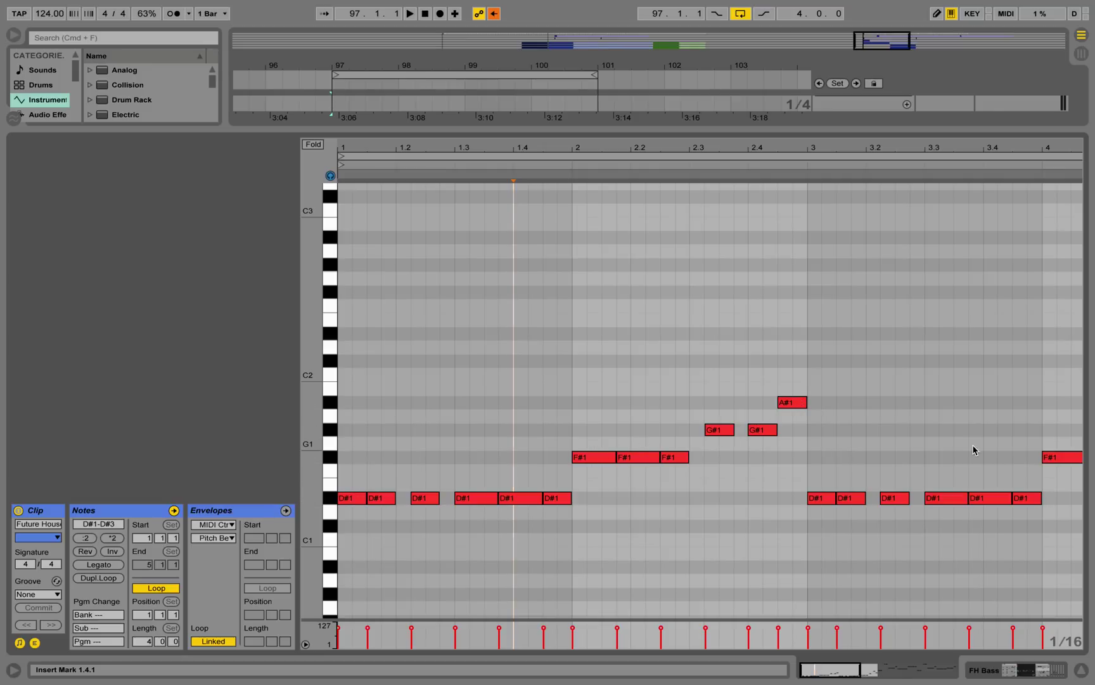
drag(823, 140, 824, 144)
key(space)
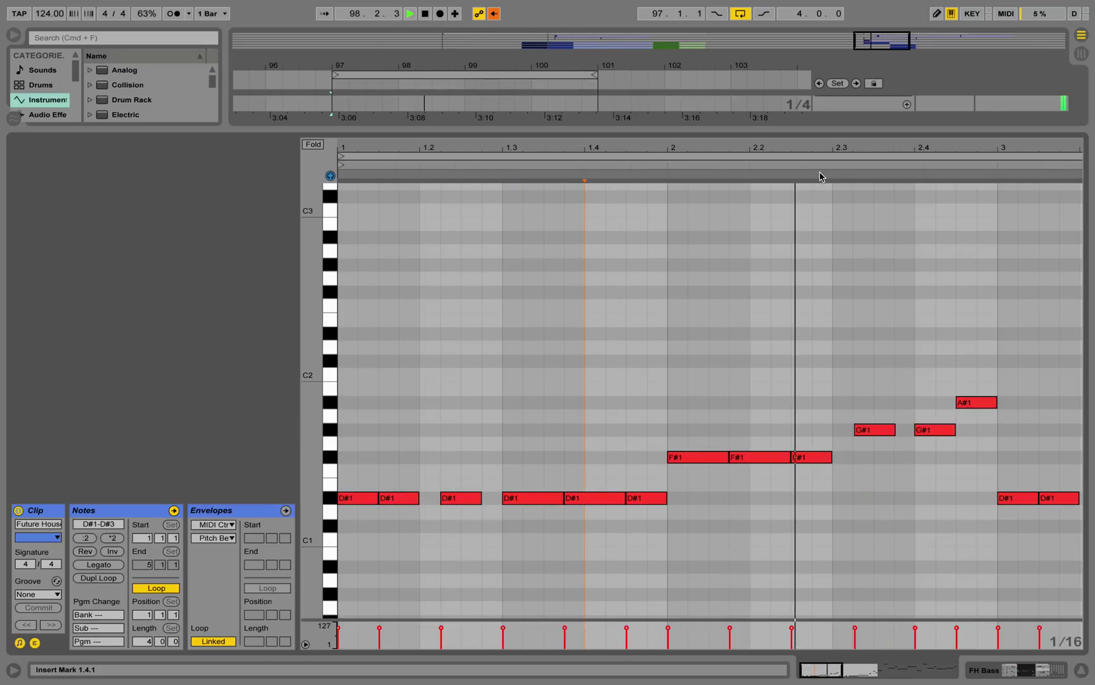
key(space)
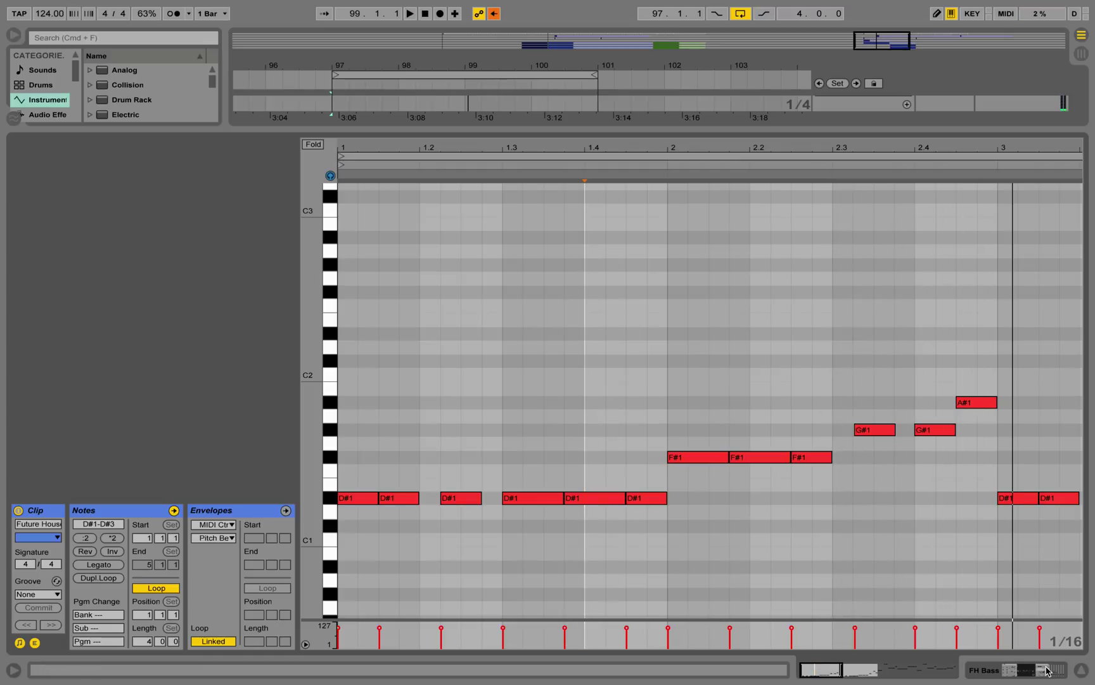
drag(721, 152, 517, 144)
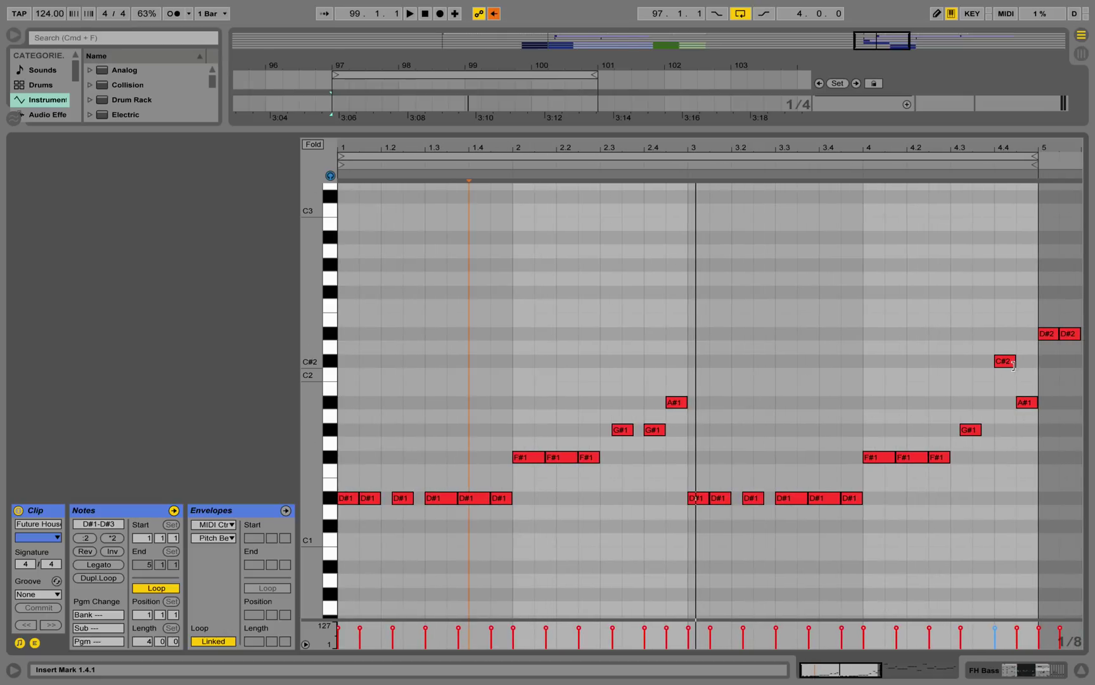
key(space)
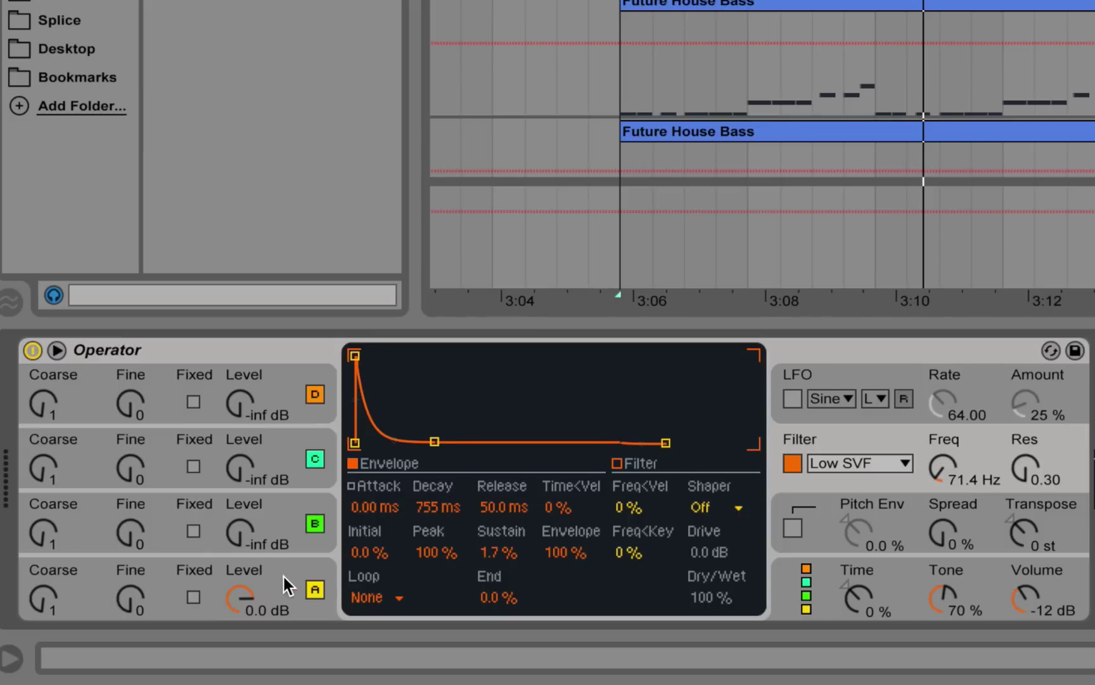
click(283, 576)
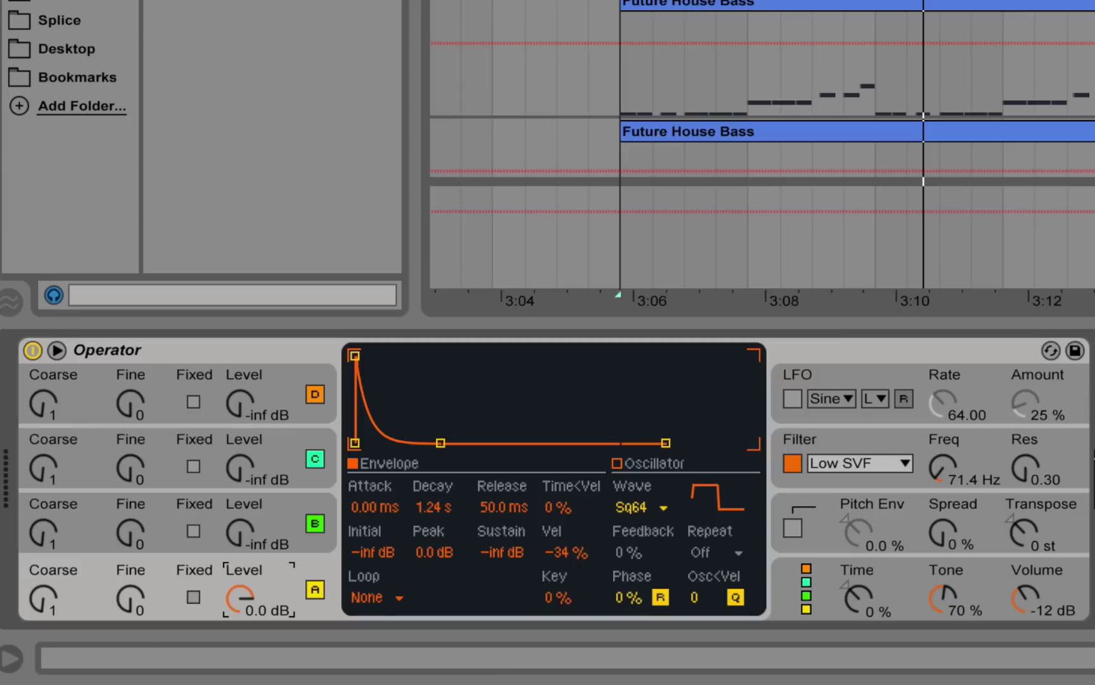
click(654, 511)
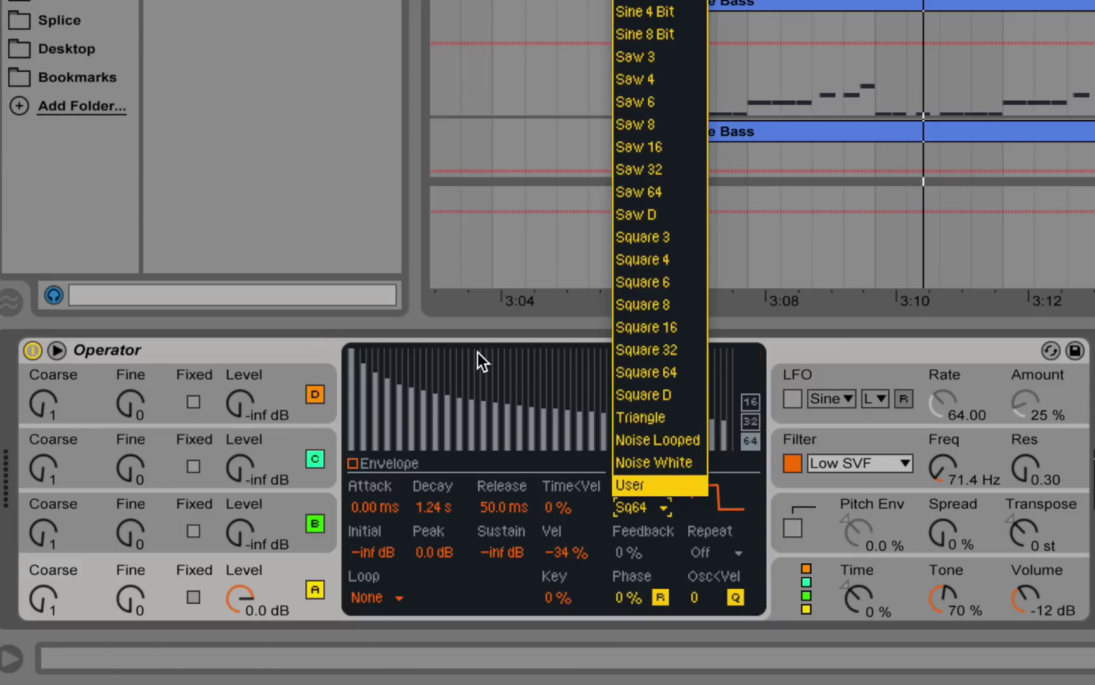
click(301, 348)
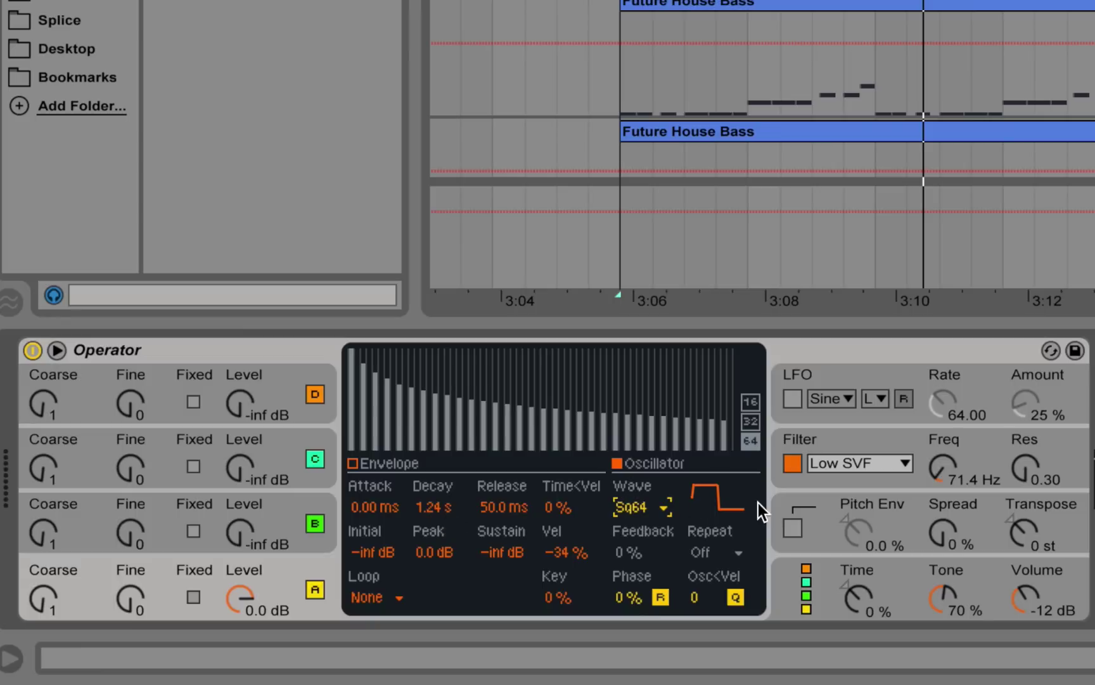
click(882, 445)
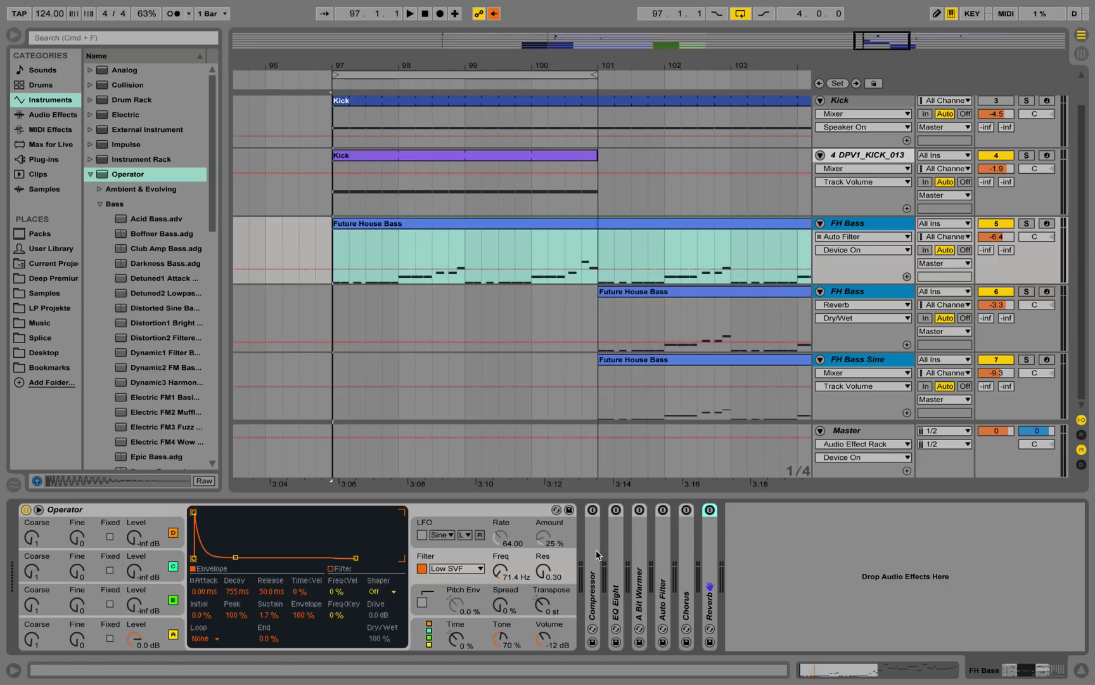
Unfold the FH Bass Compressor and check the Kick and DPV1_KICK_013 tracks' devices.
double_click(595, 549)
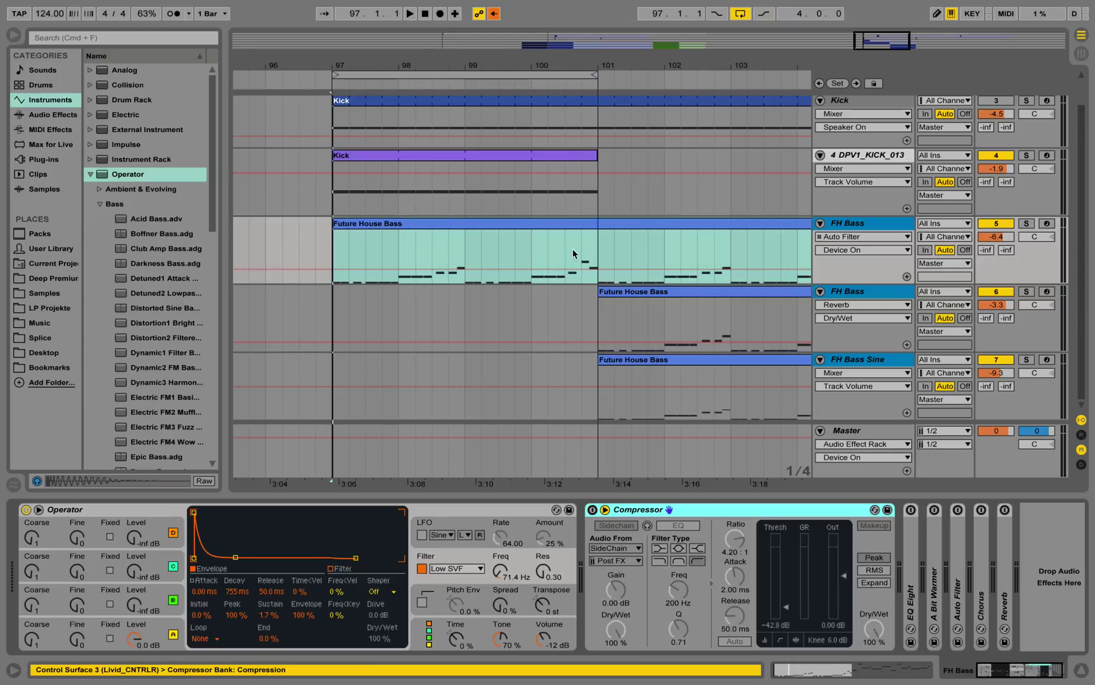
scroll(634, 184, up, 2)
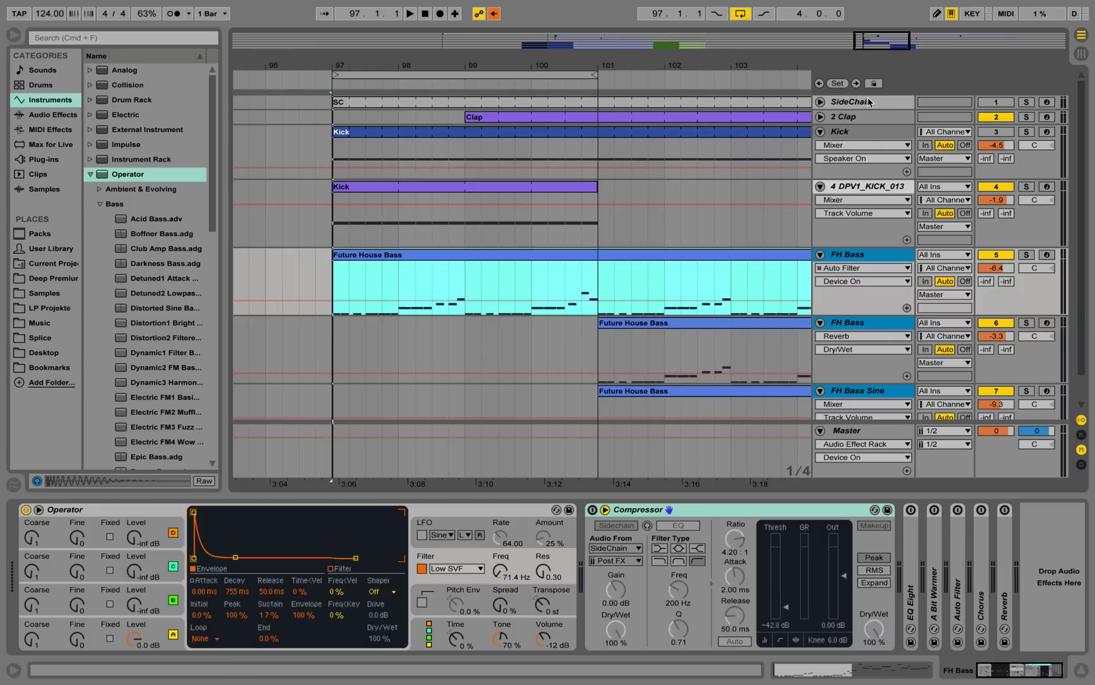
click(861, 134)
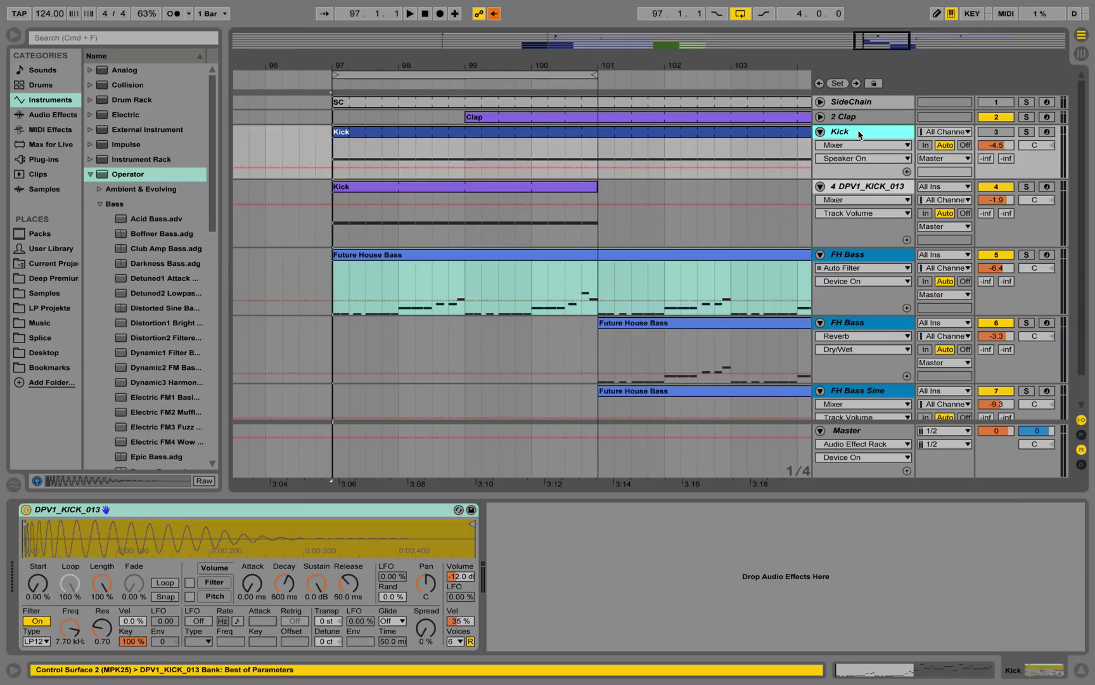
click(868, 187)
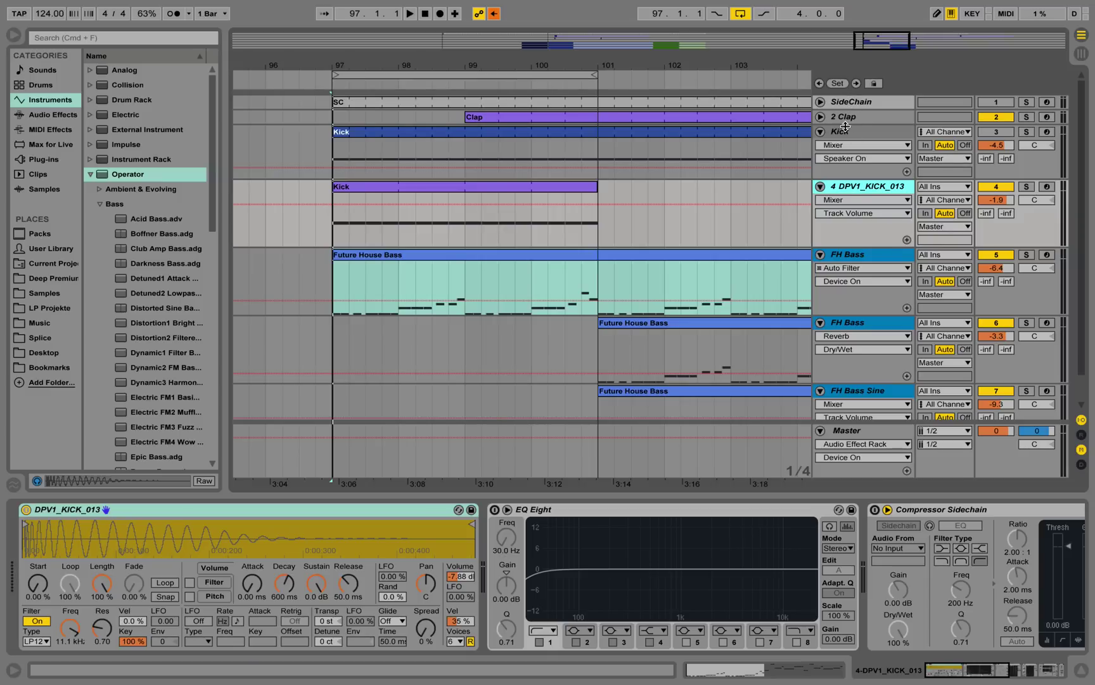
click(843, 257)
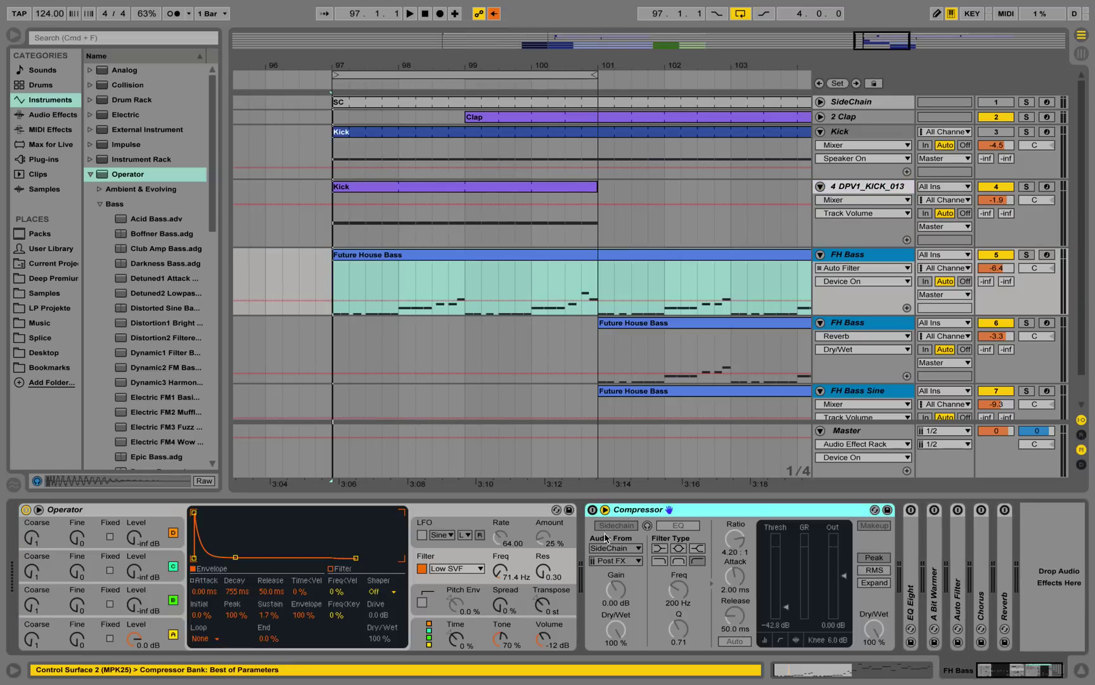
Switch on the Compressor with sidechain from the SideChain track at -37.6 dB threshold, and play.
click(593, 510)
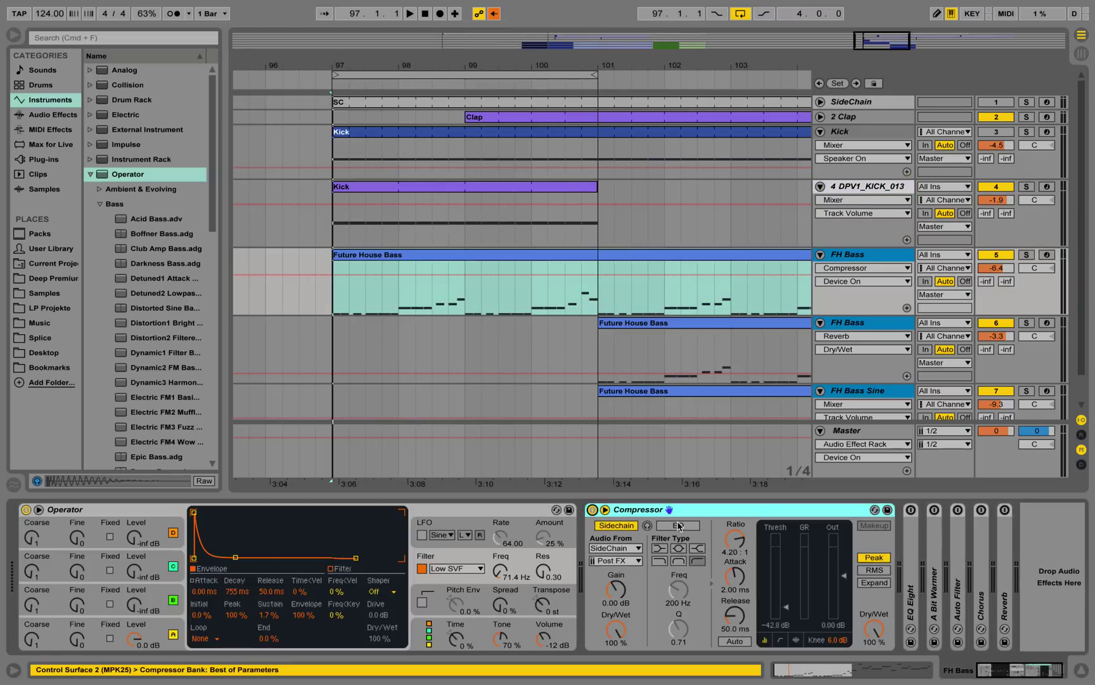
click(629, 548)
click(632, 417)
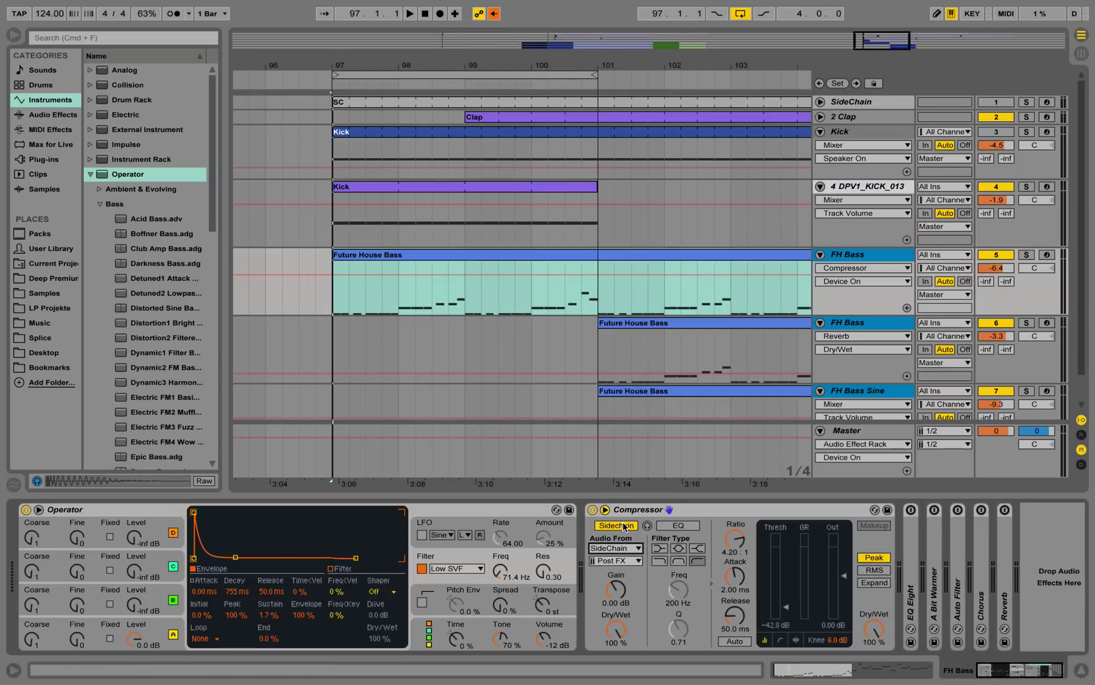
click(606, 510)
click(605, 510)
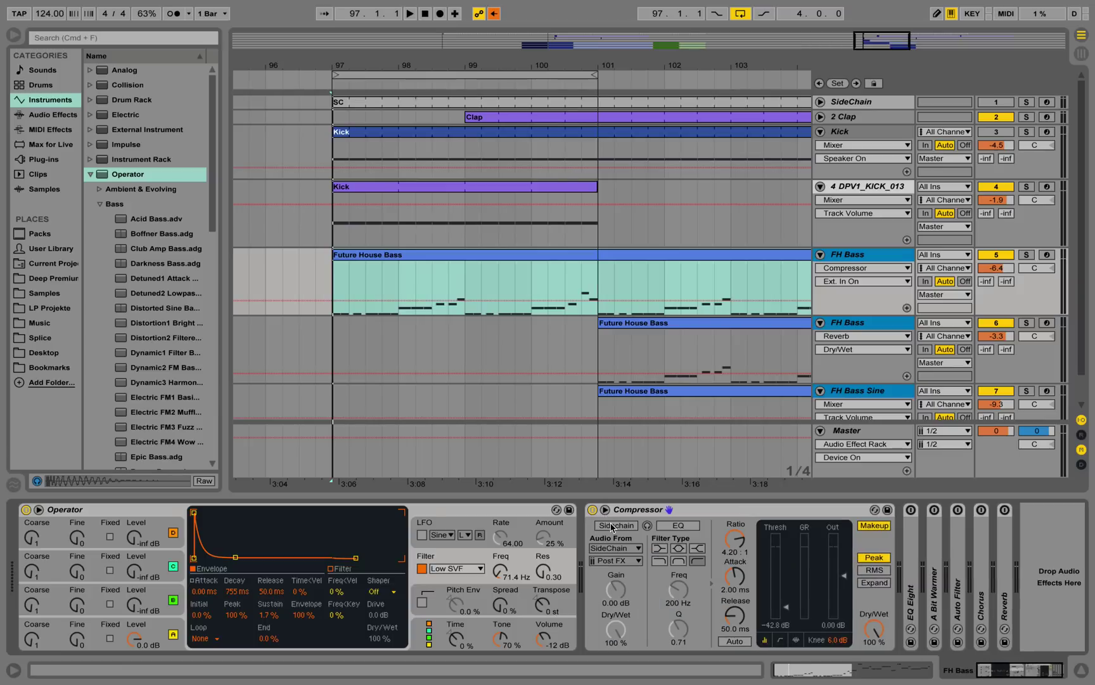
click(616, 525)
click(630, 549)
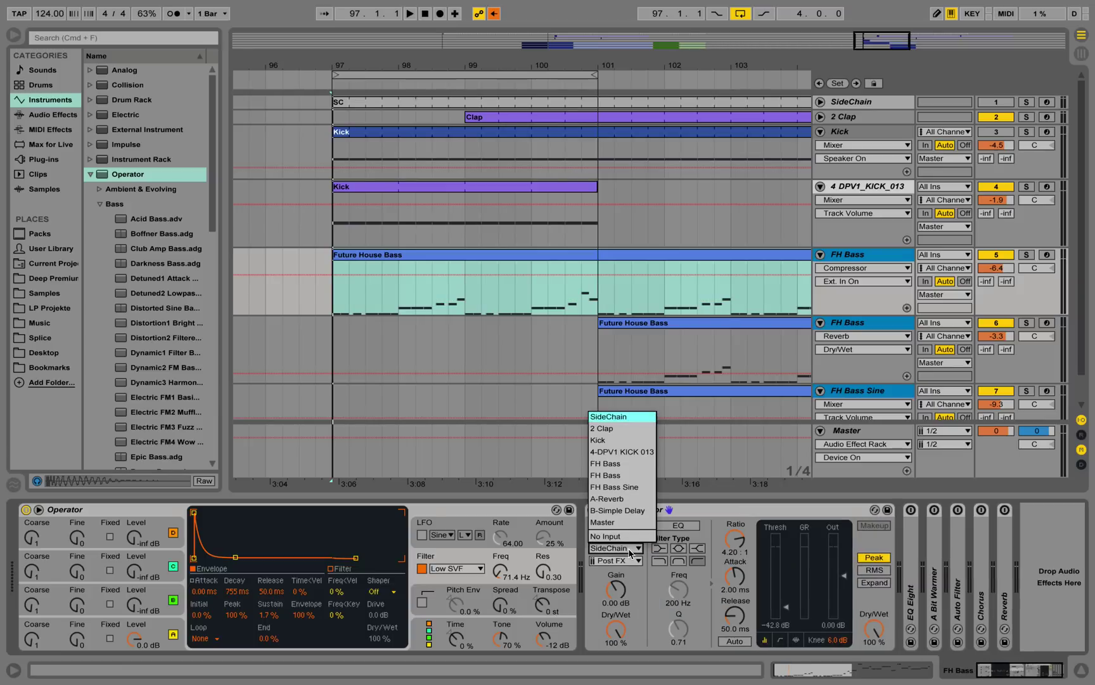
click(625, 417)
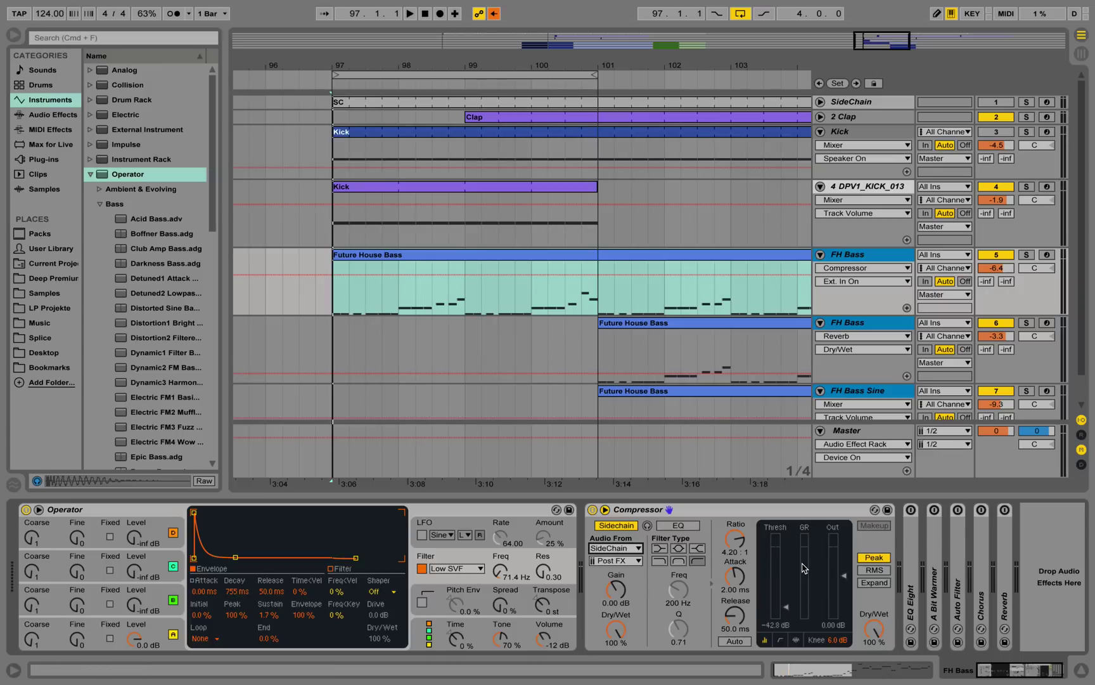
click(790, 606)
key(space)
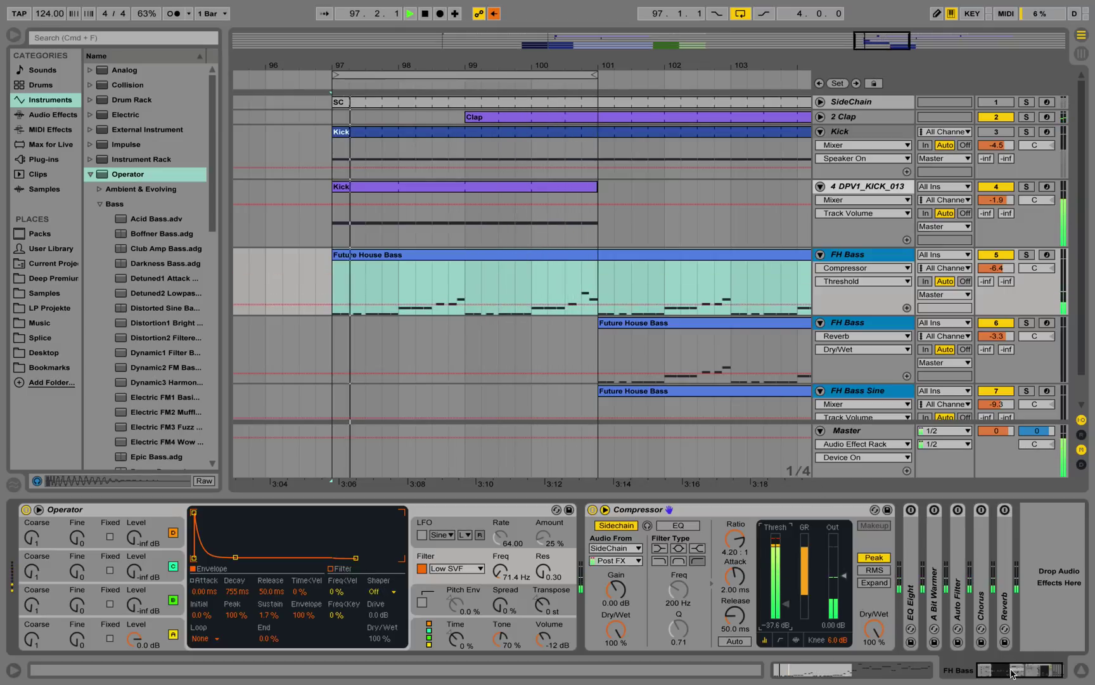
Stop playback, unfold EQ Eight on FH Bass and switch it on with its four bands active.
key(space)
double_click(910, 542)
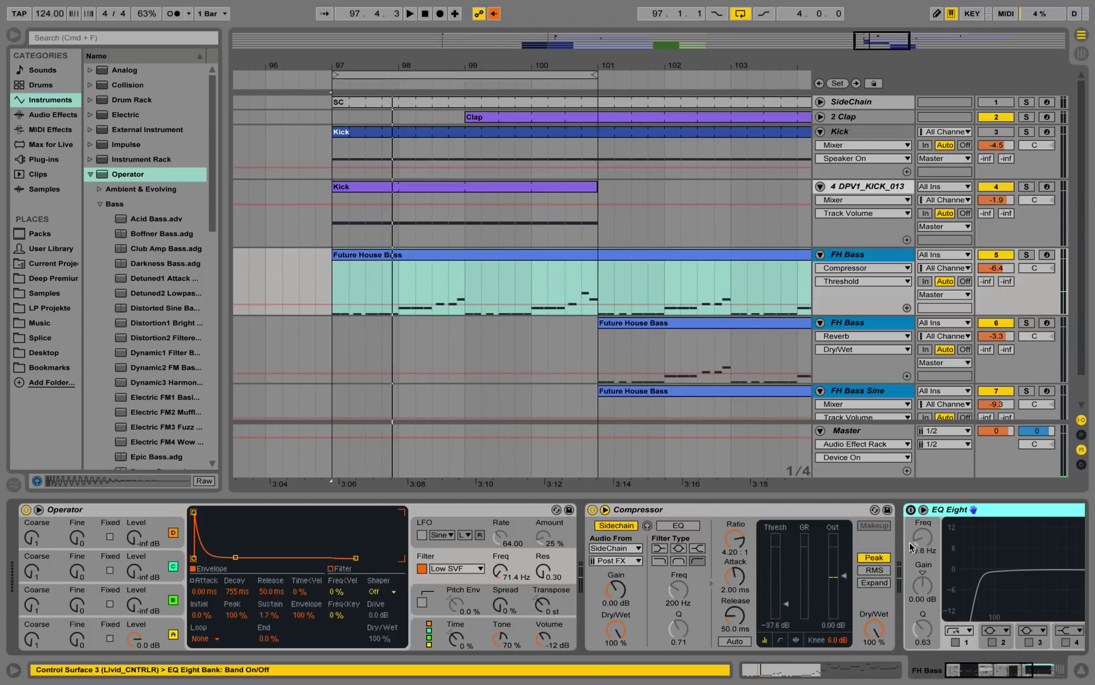
click(973, 670)
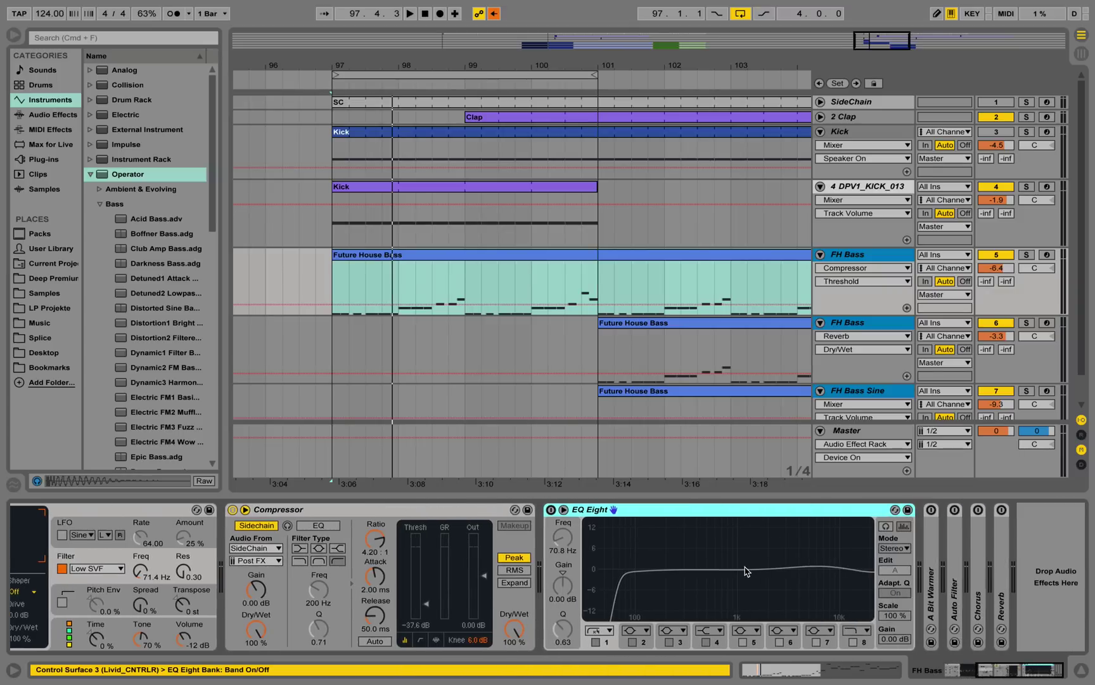
click(62, 120)
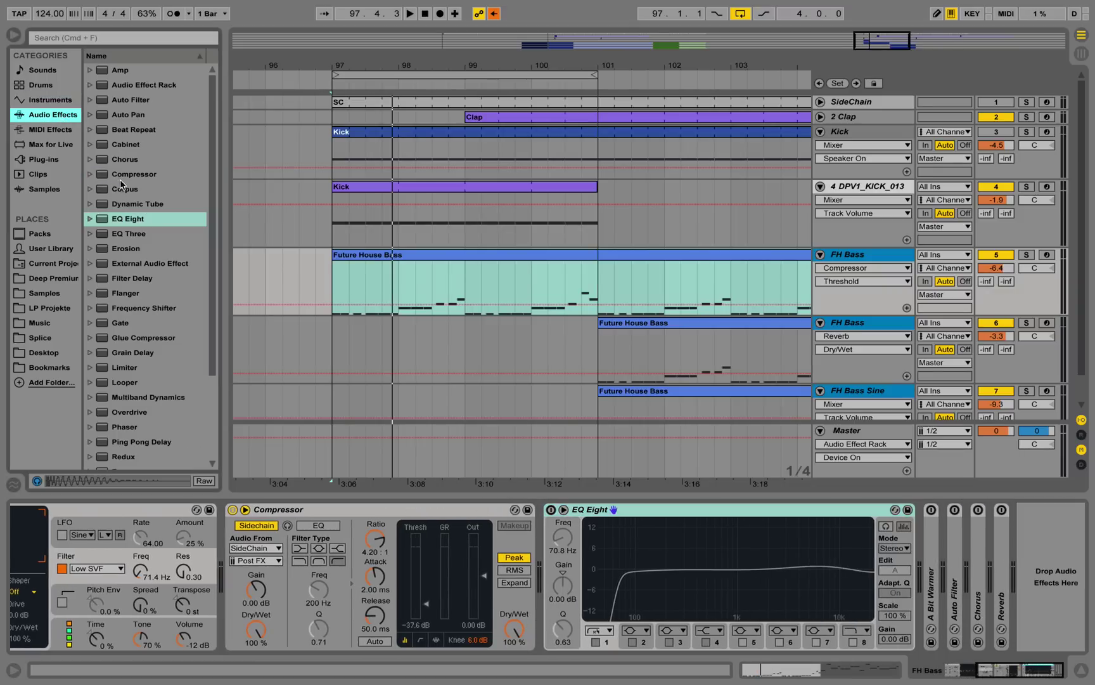
click(550, 511)
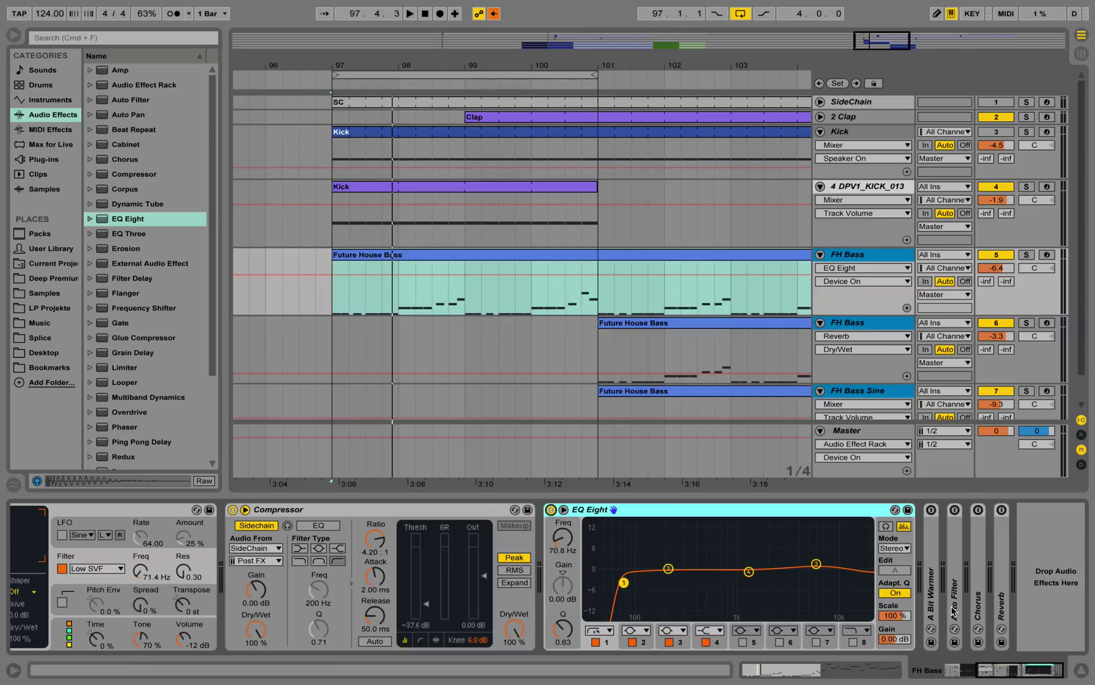
Unfold the A Bit Warmer saturator device on the FH Bass track.
scroll(158, 269, down, 4)
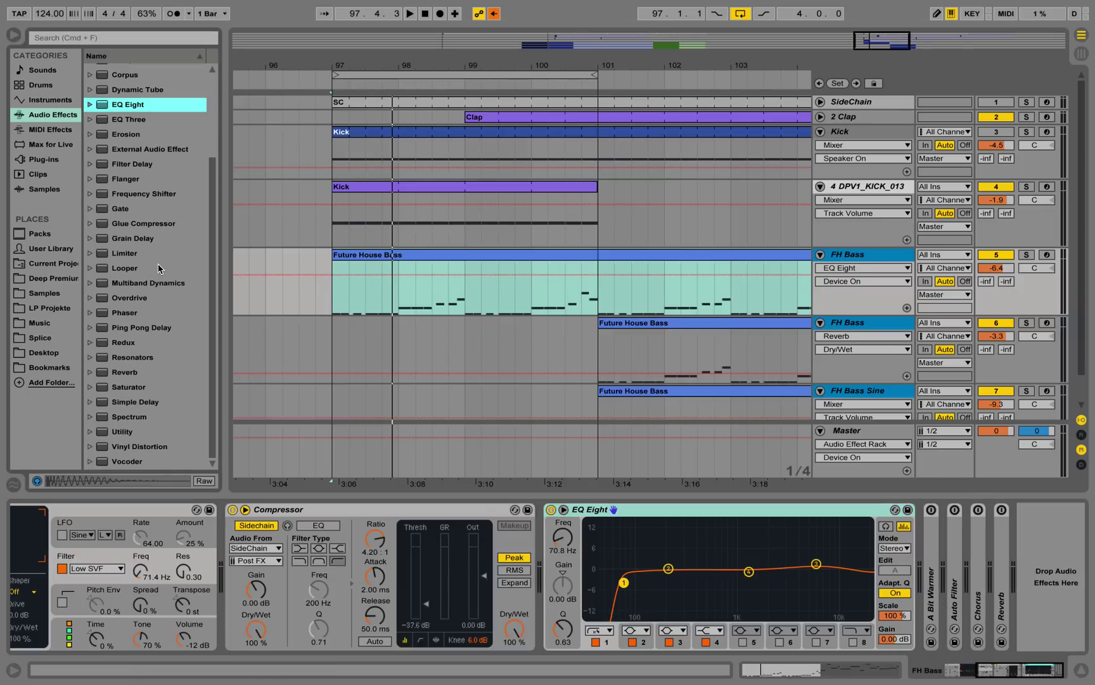
click(90, 387)
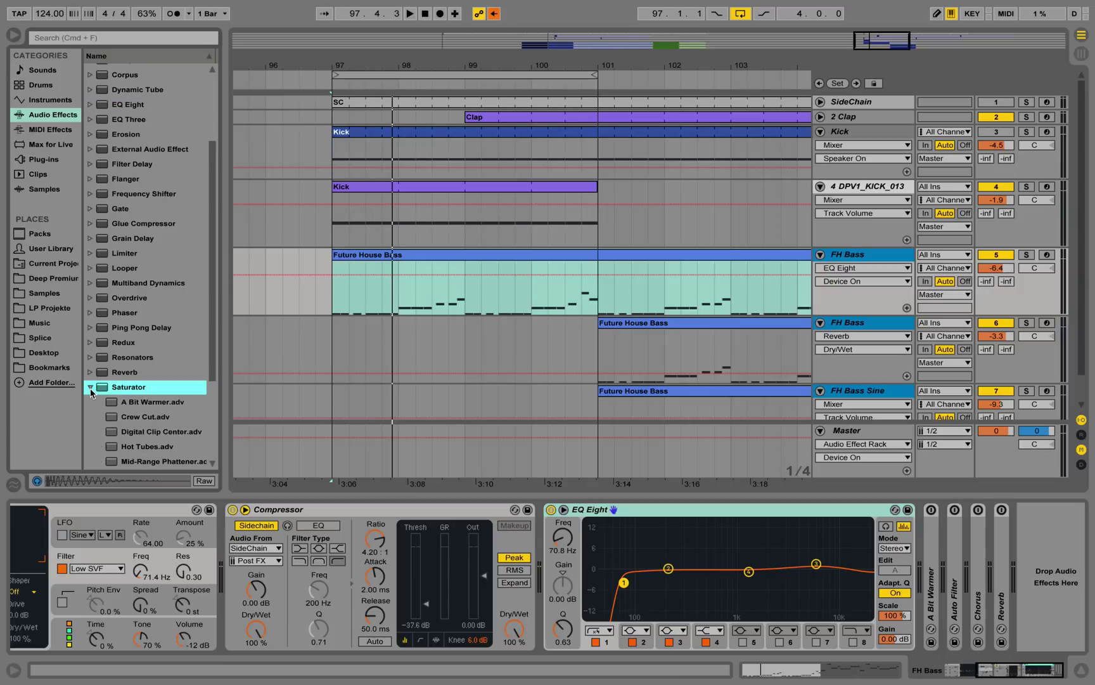
double_click(938, 541)
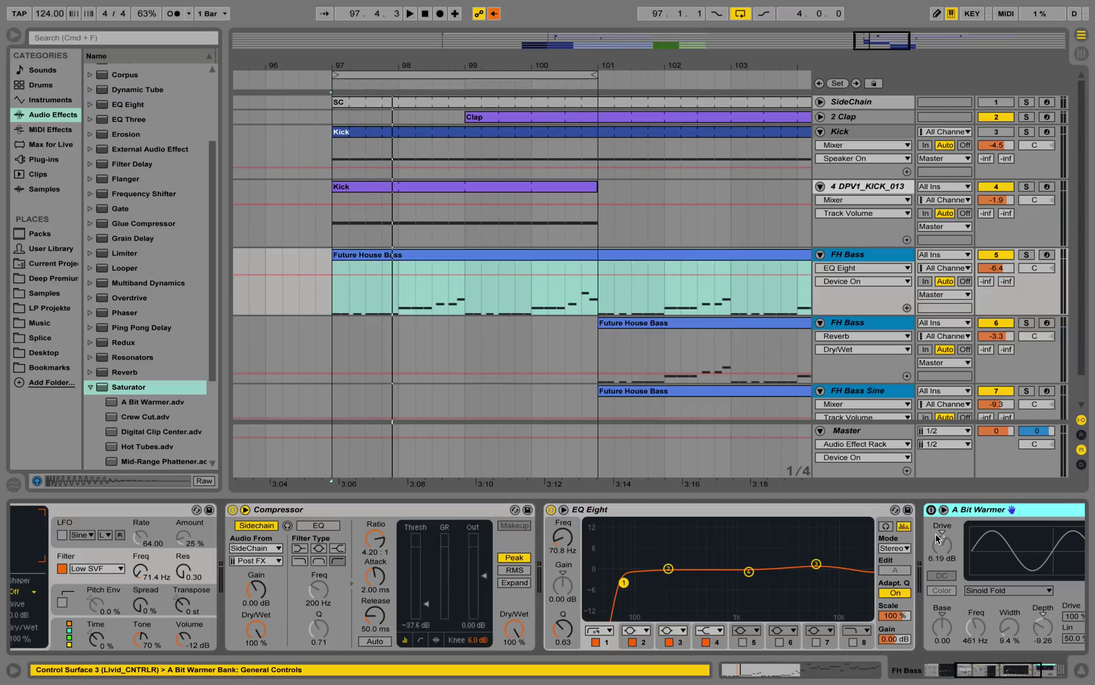
drag(981, 674, 995, 672)
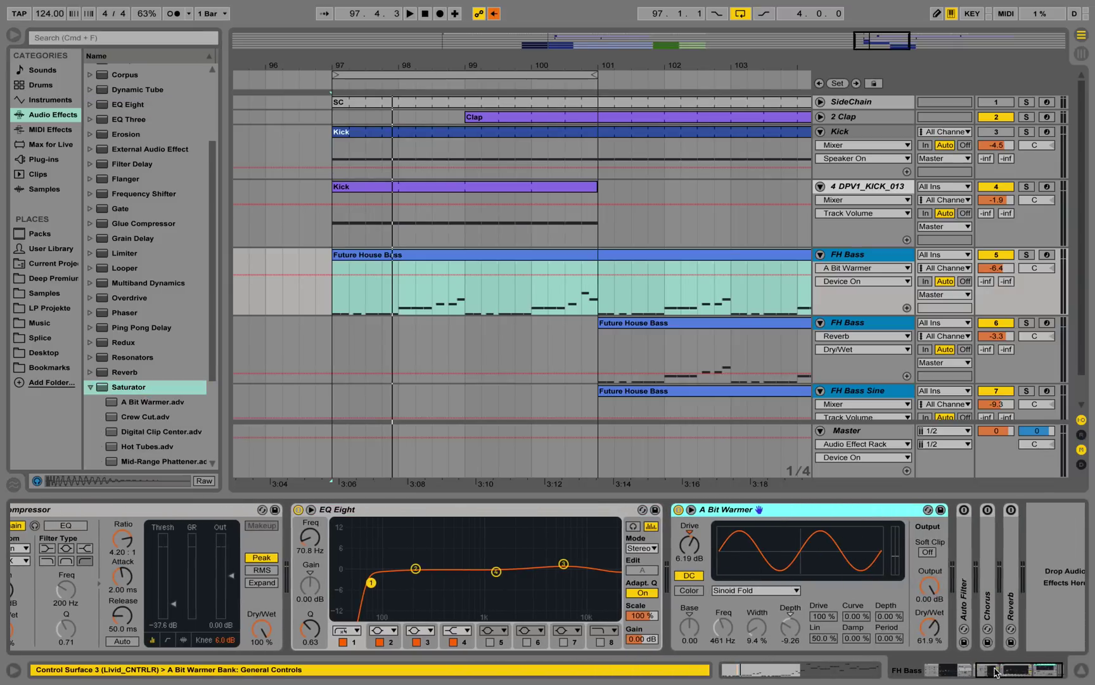
Unfold and enable the Auto Filter at 4.16 kHz cutoff, then play the filtered bass.
double_click(966, 575)
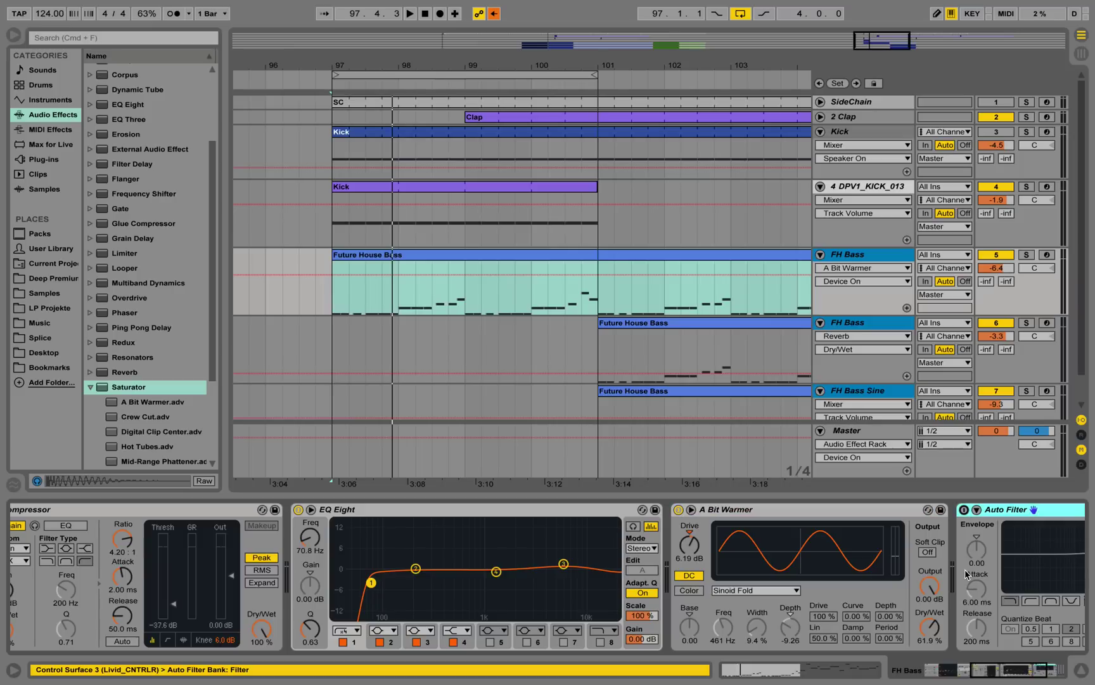
scroll(171, 151, up, 4)
click(136, 99)
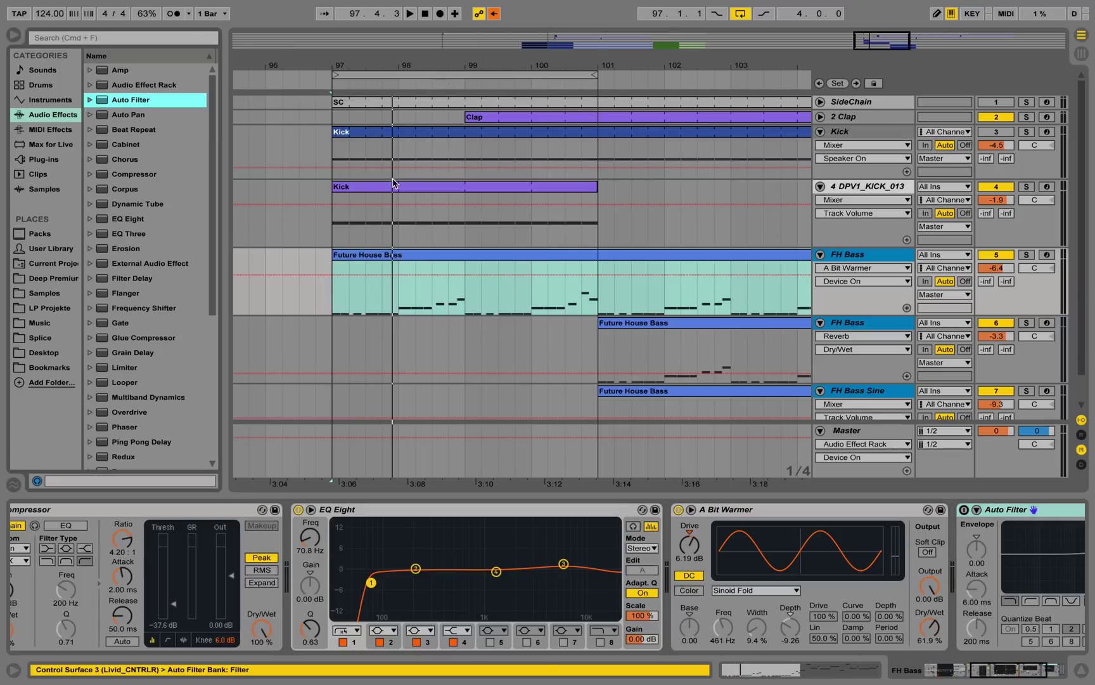
drag(1018, 676, 1052, 676)
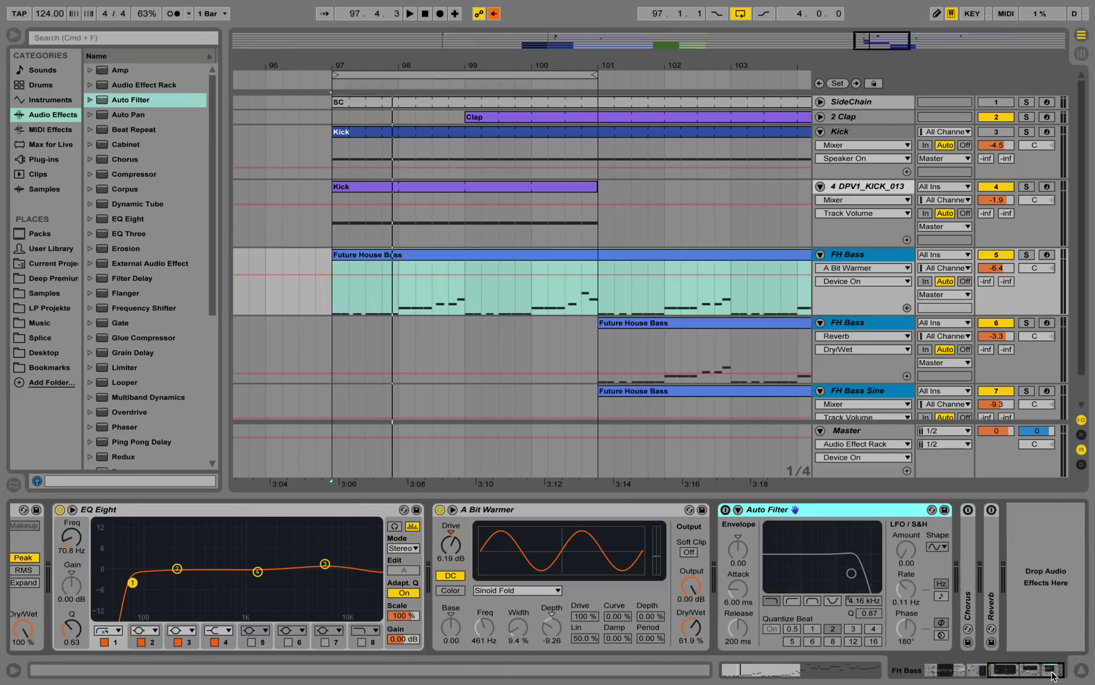
click(866, 600)
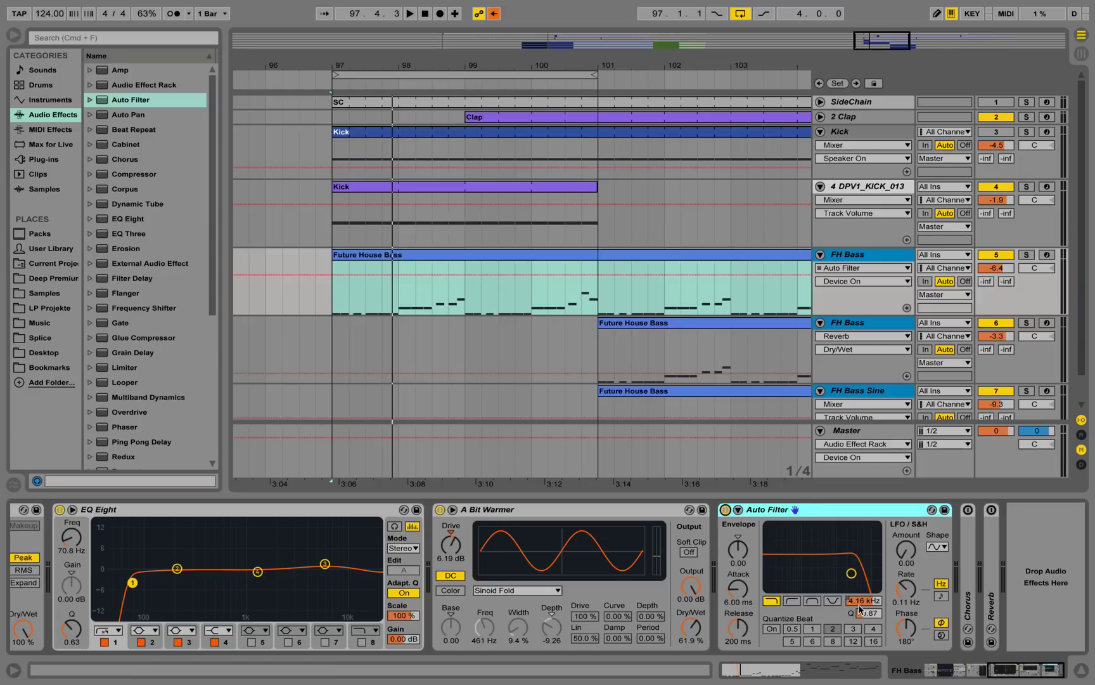
key(space)
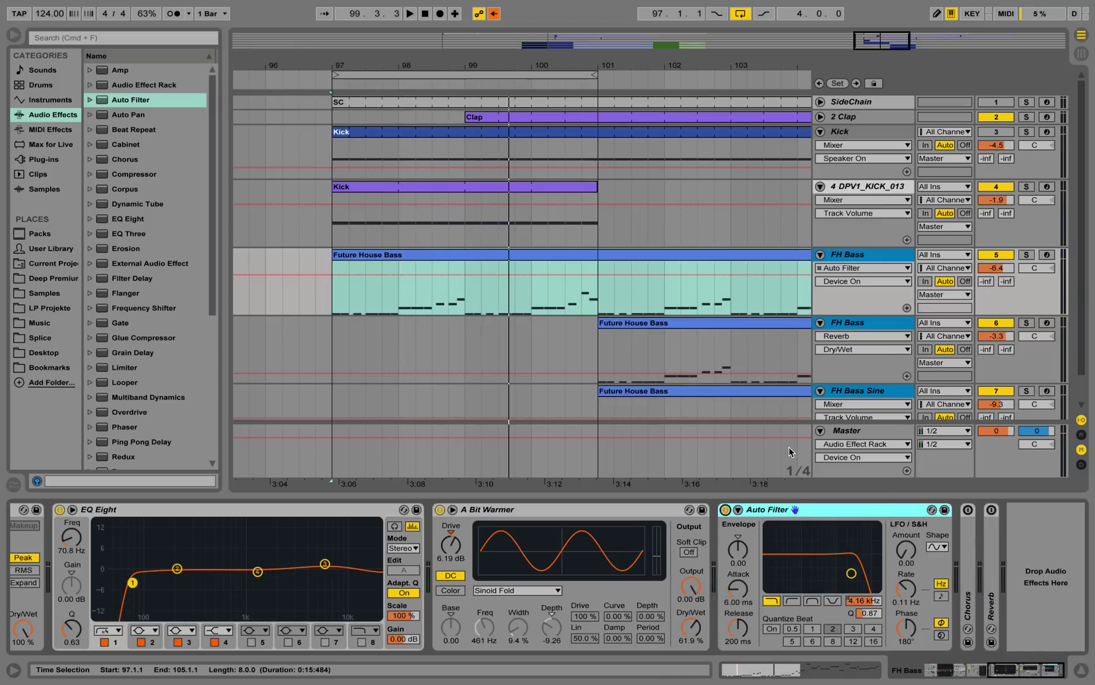
Duplicate the FH Bass track.
right_click(850, 255)
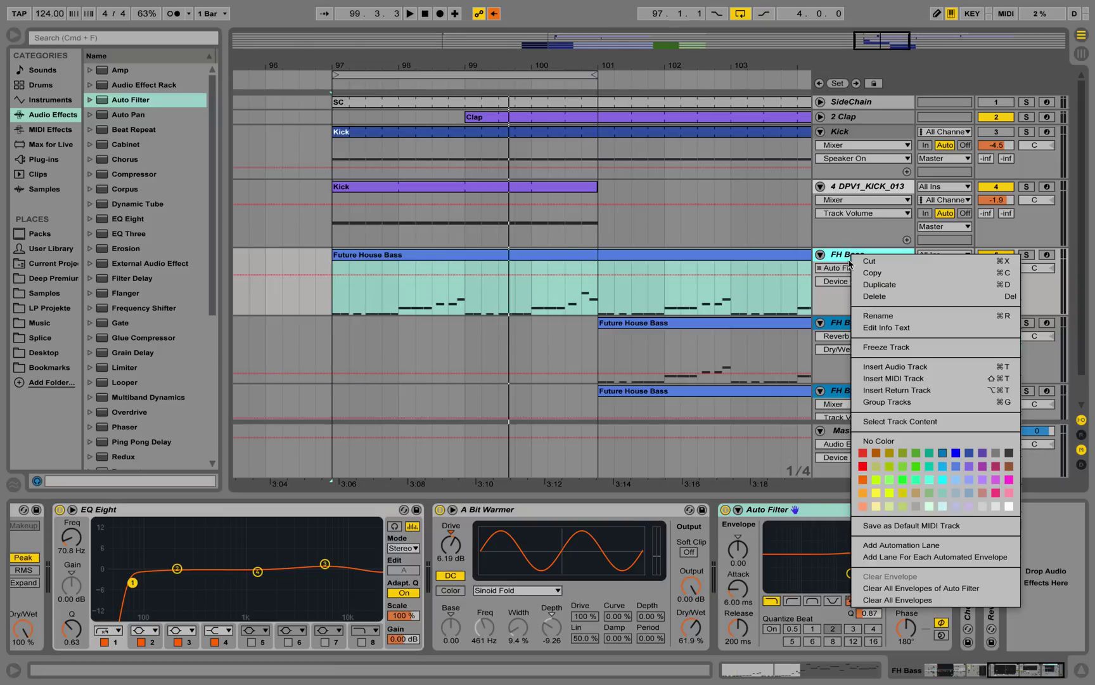
click(874, 286)
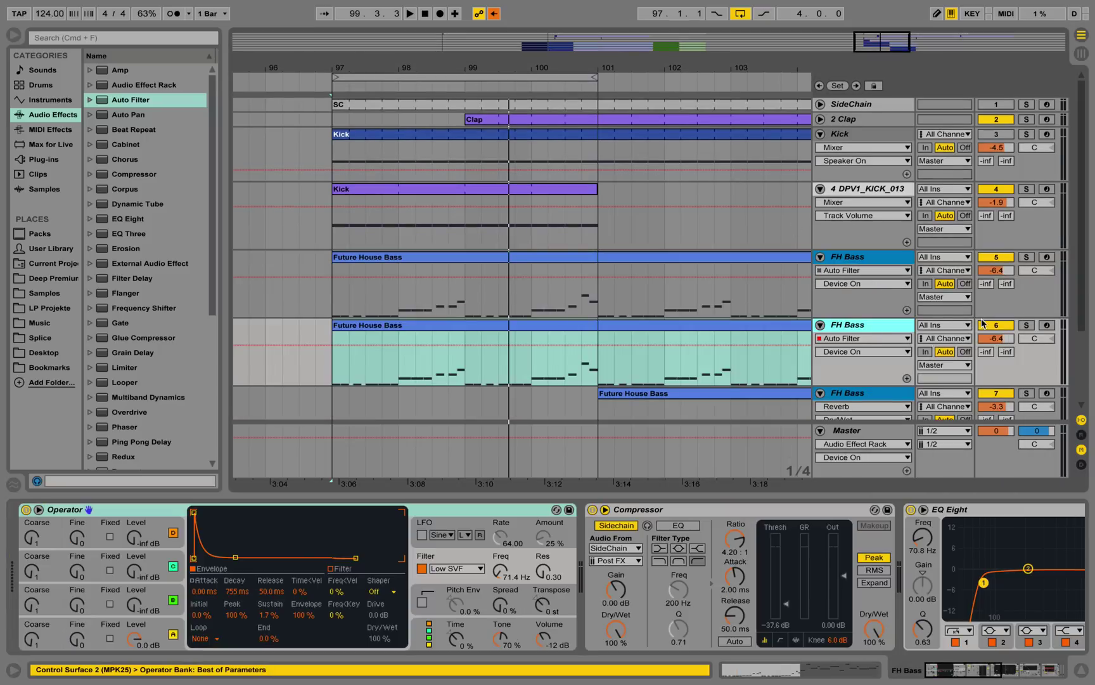
scroll(982, 323, down, 3)
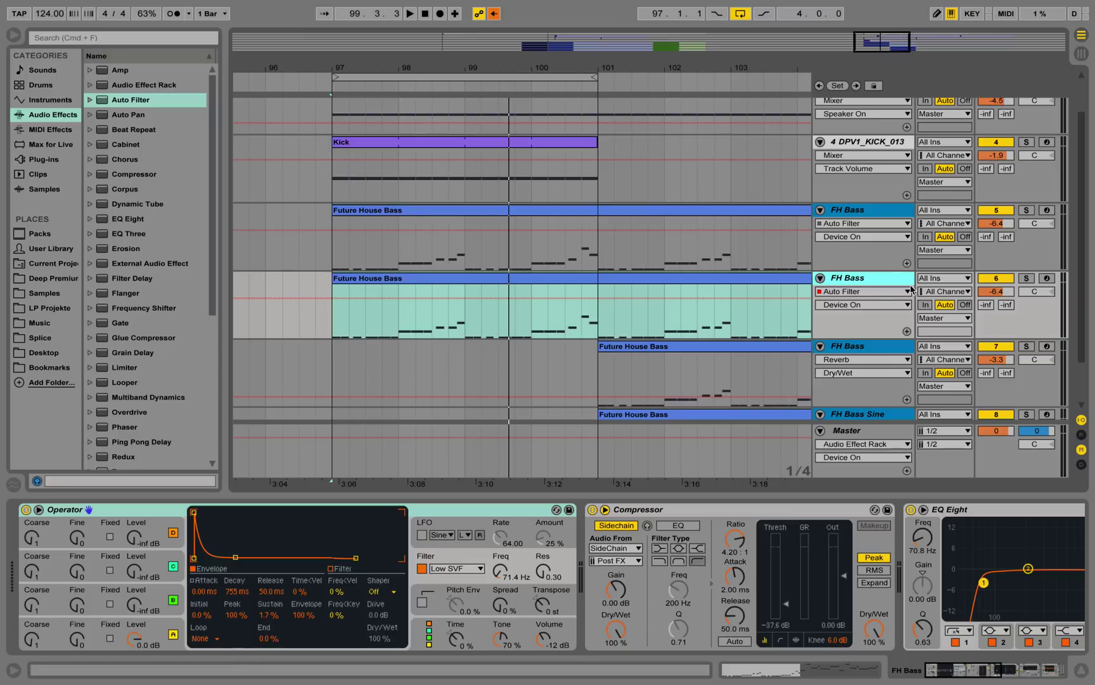
Solo the duplicate, play it, and raise its EQ Eight low cut to 300 Hz.
click(1032, 278)
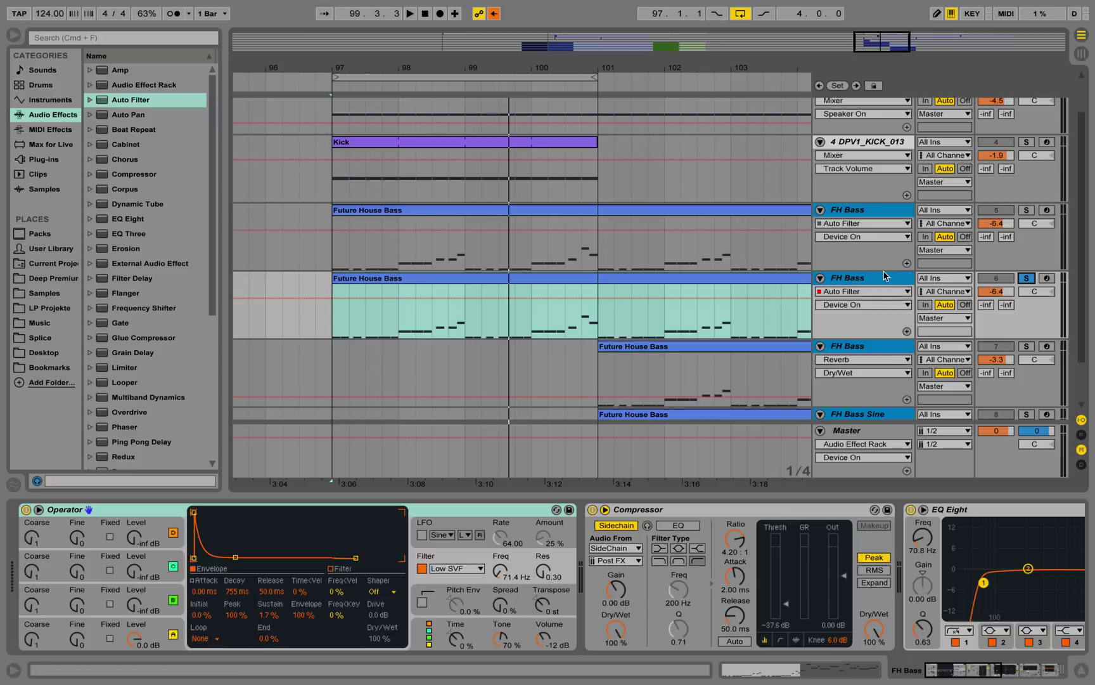
key(space)
drag(983, 672, 1047, 672)
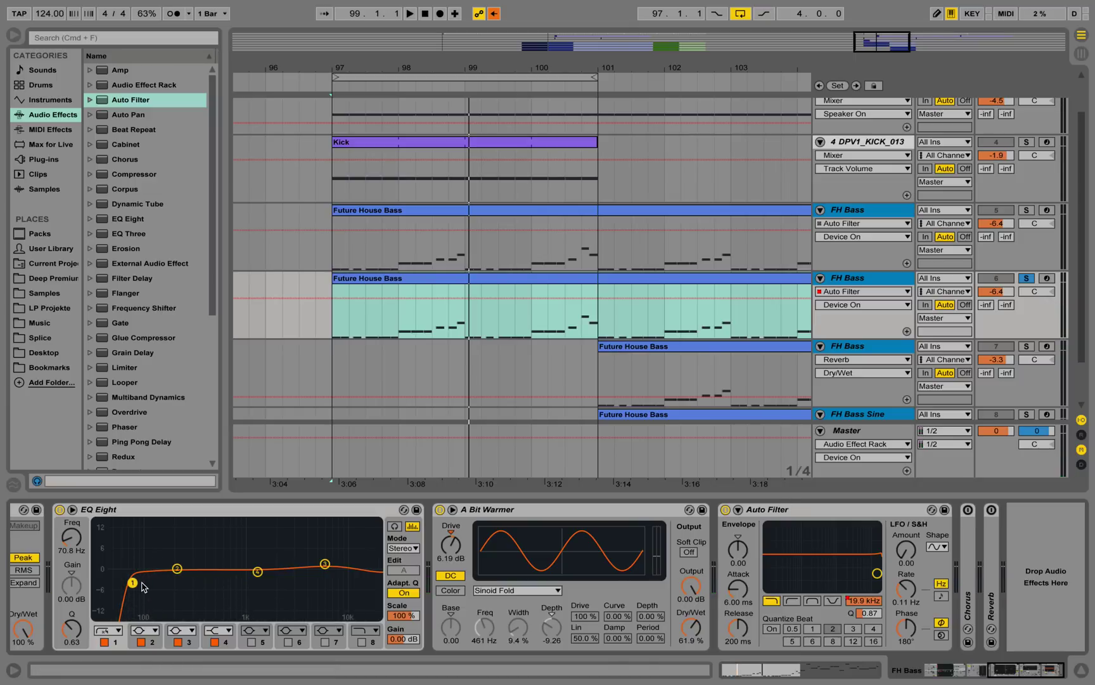
drag(133, 582, 194, 582)
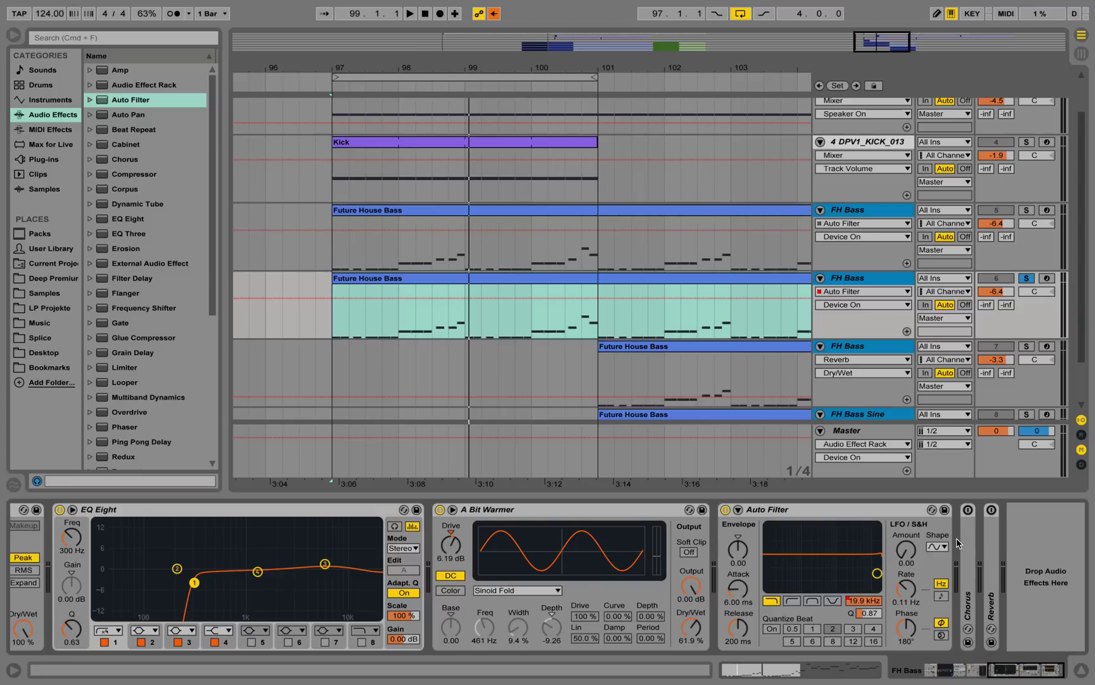
Unfold and switch on Chorus on the duplicate, setting its Dry/Wet to 71%.
click(123, 160)
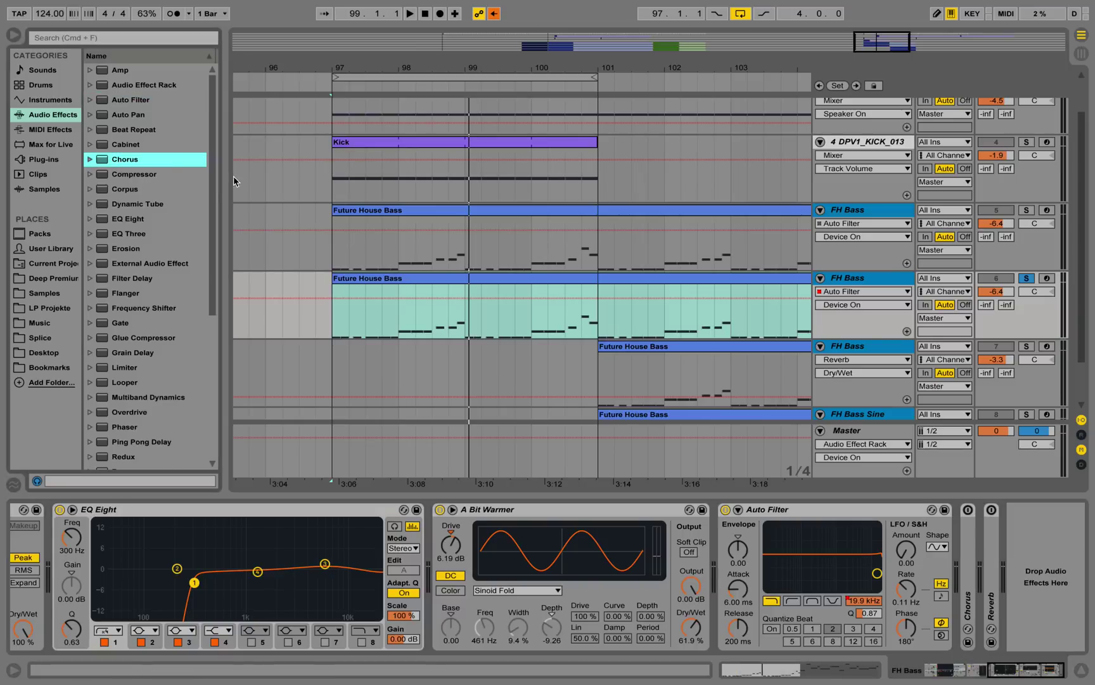
double_click(970, 578)
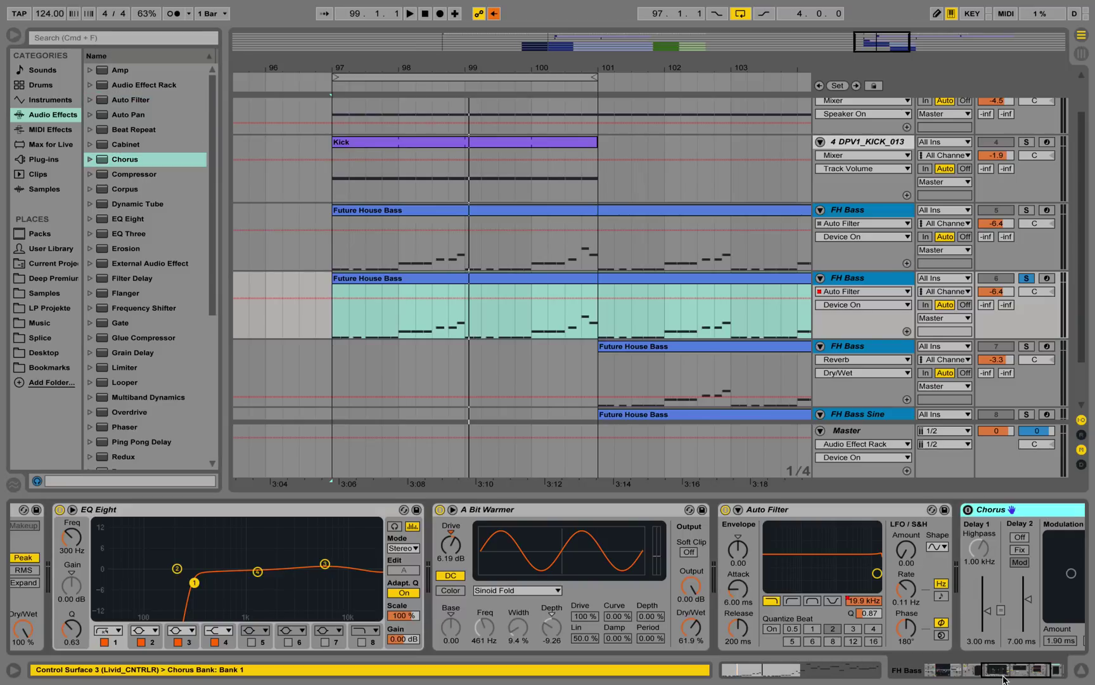
click(762, 511)
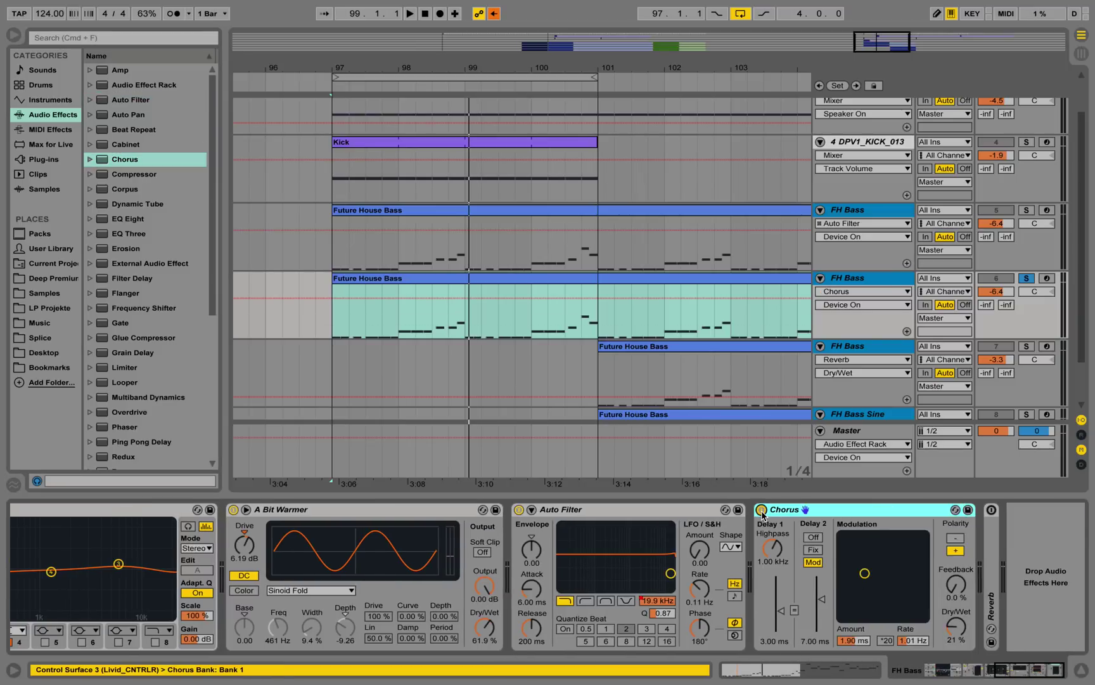
key(space)
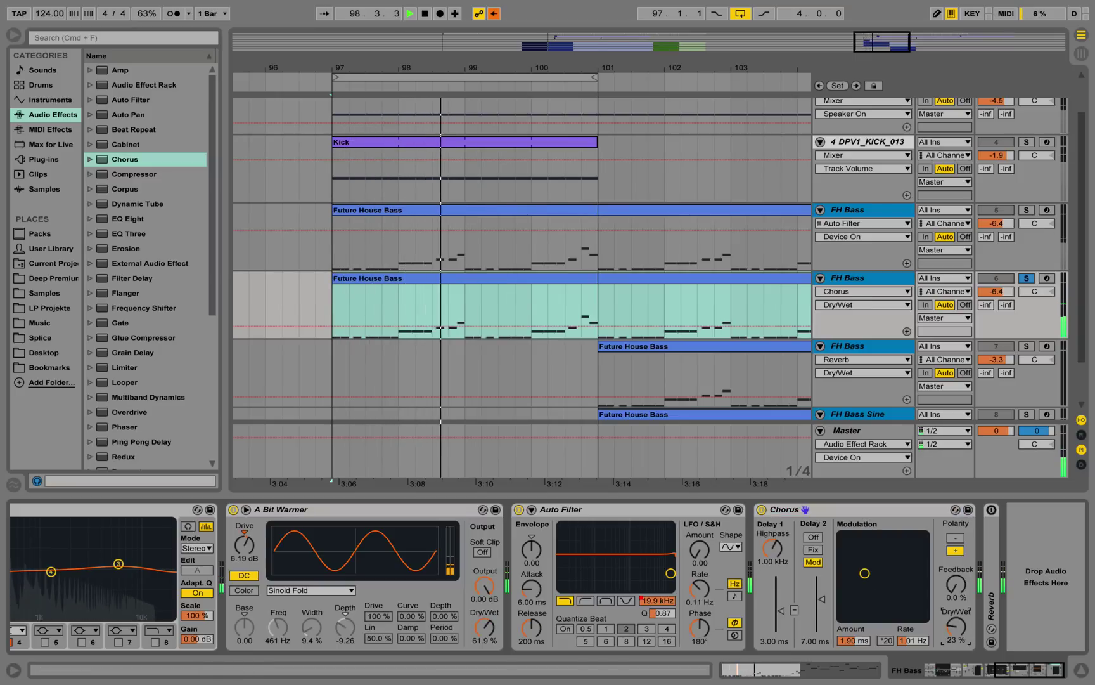
scroll(962, 631, up, 4)
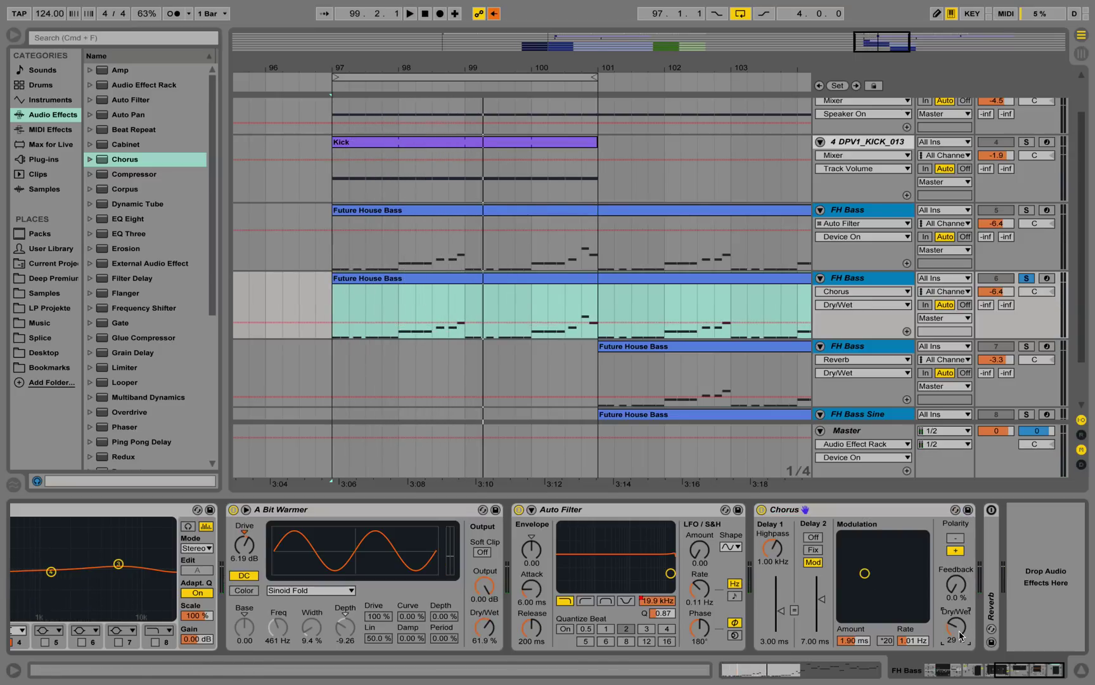
click(136, 161)
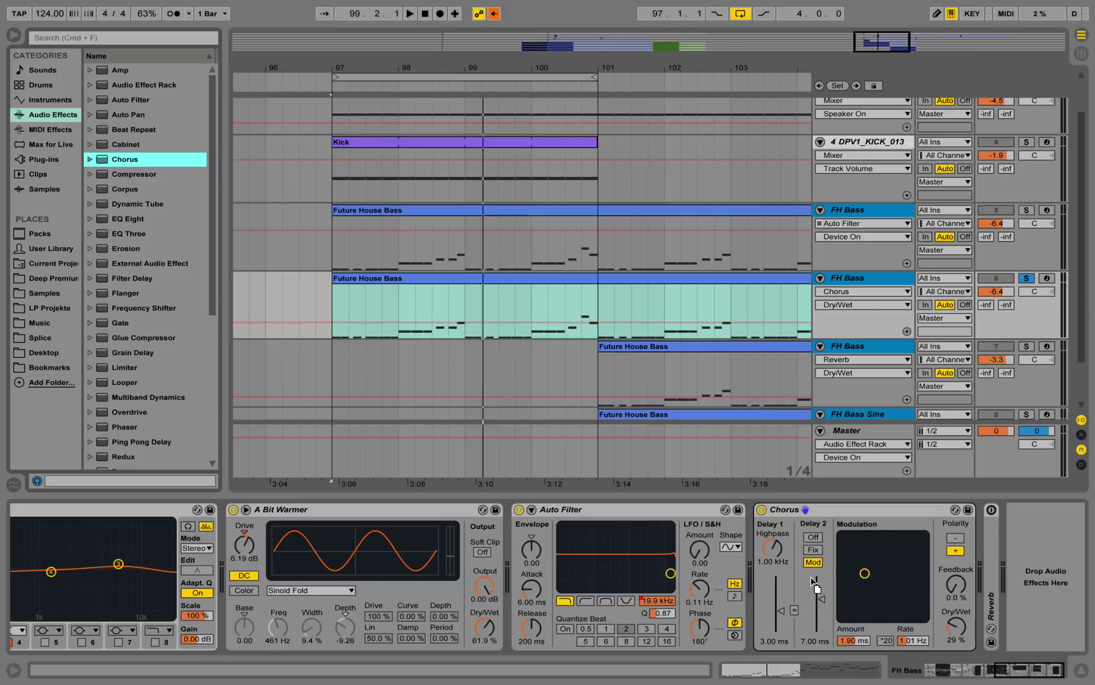
drag(968, 629, 956, 634)
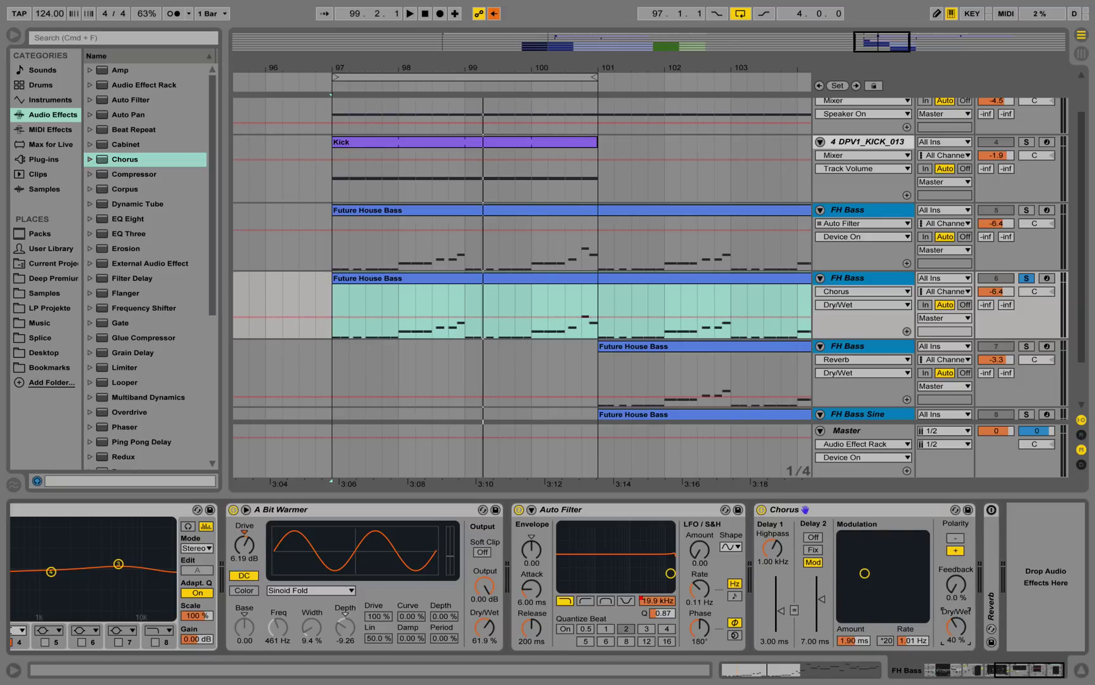
key(space)
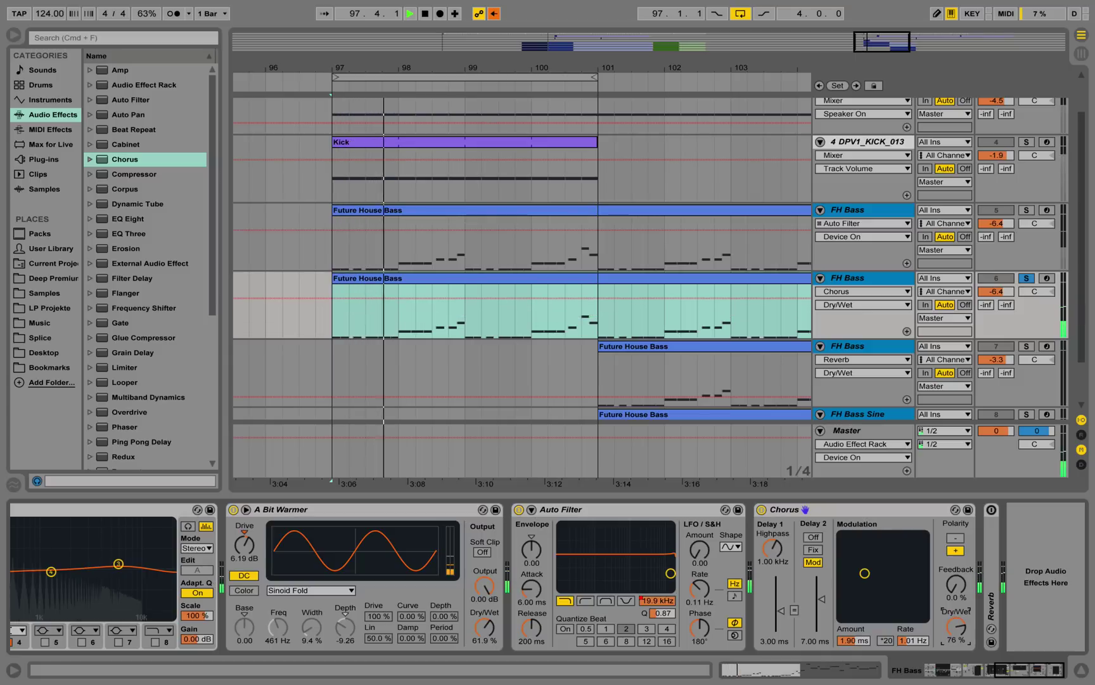
Lower the EQ Eight low cut to 139 Hz, unsolo the track, and stop playback.
click(977, 671)
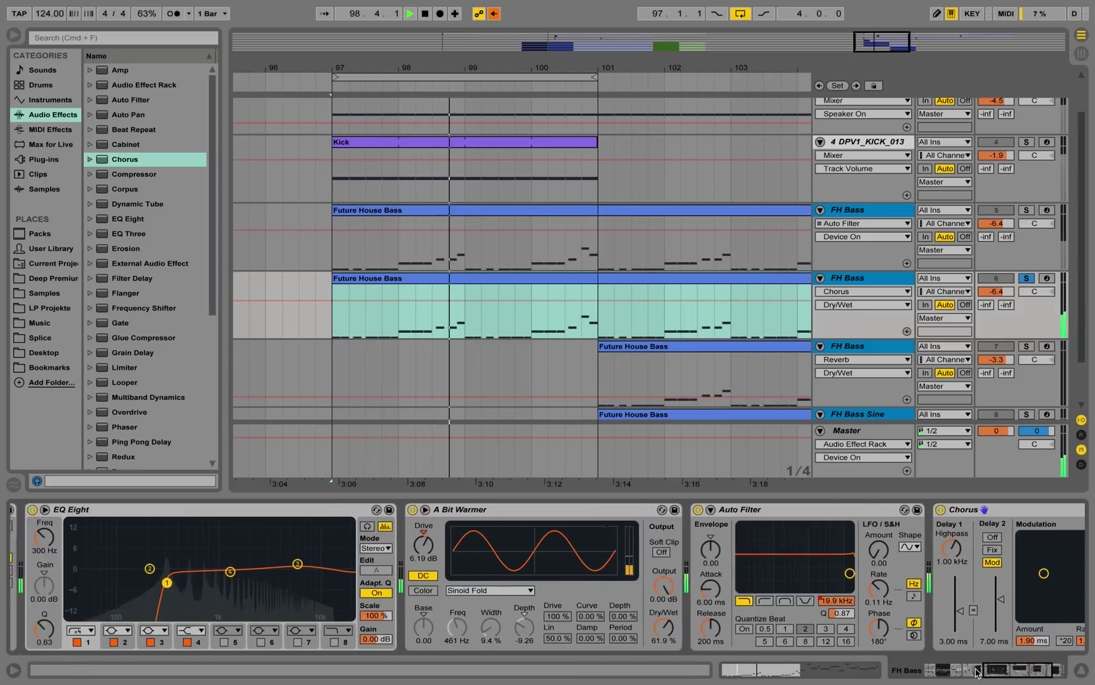
drag(976, 671, 967, 670)
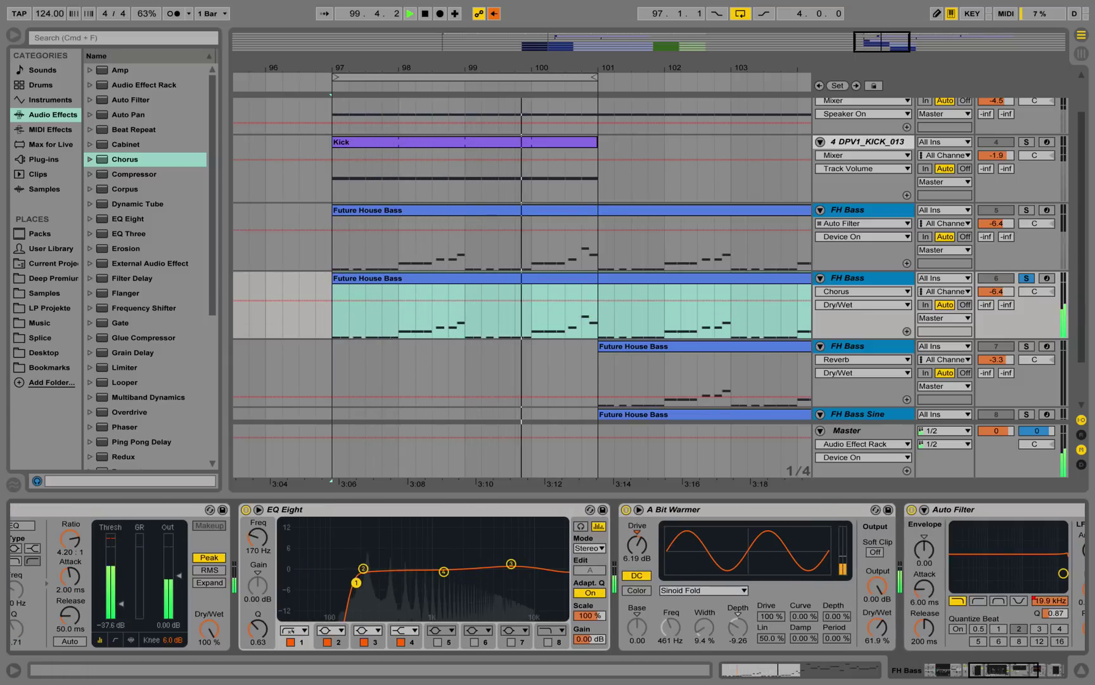
drag(357, 581, 348, 583)
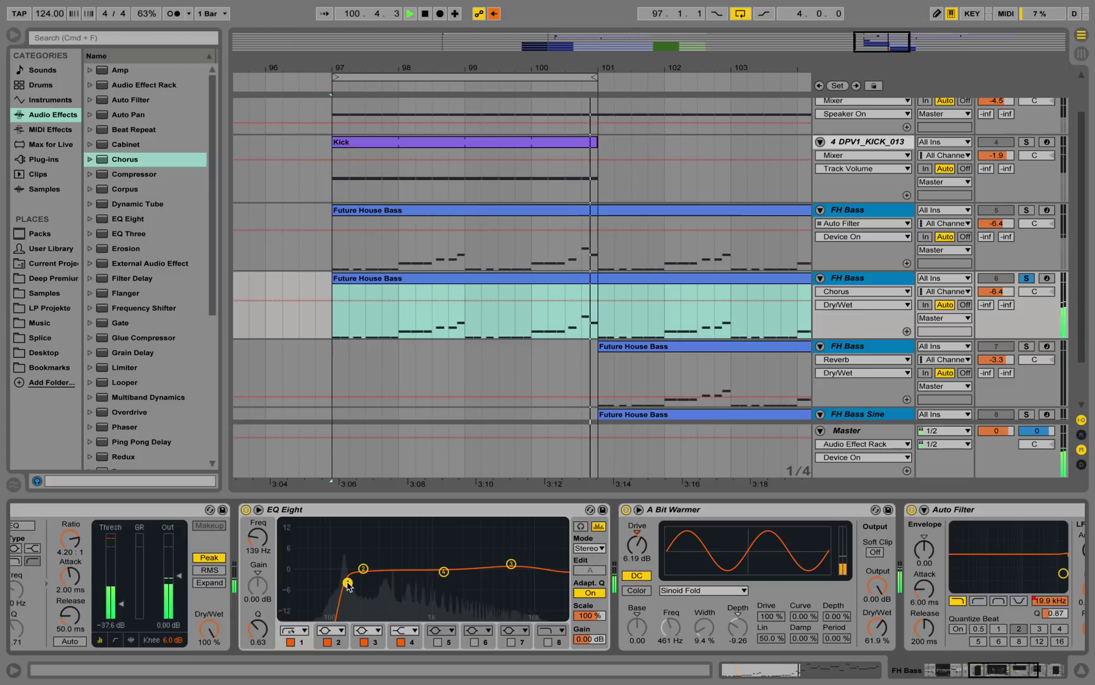
scroll(774, 601, right, 6)
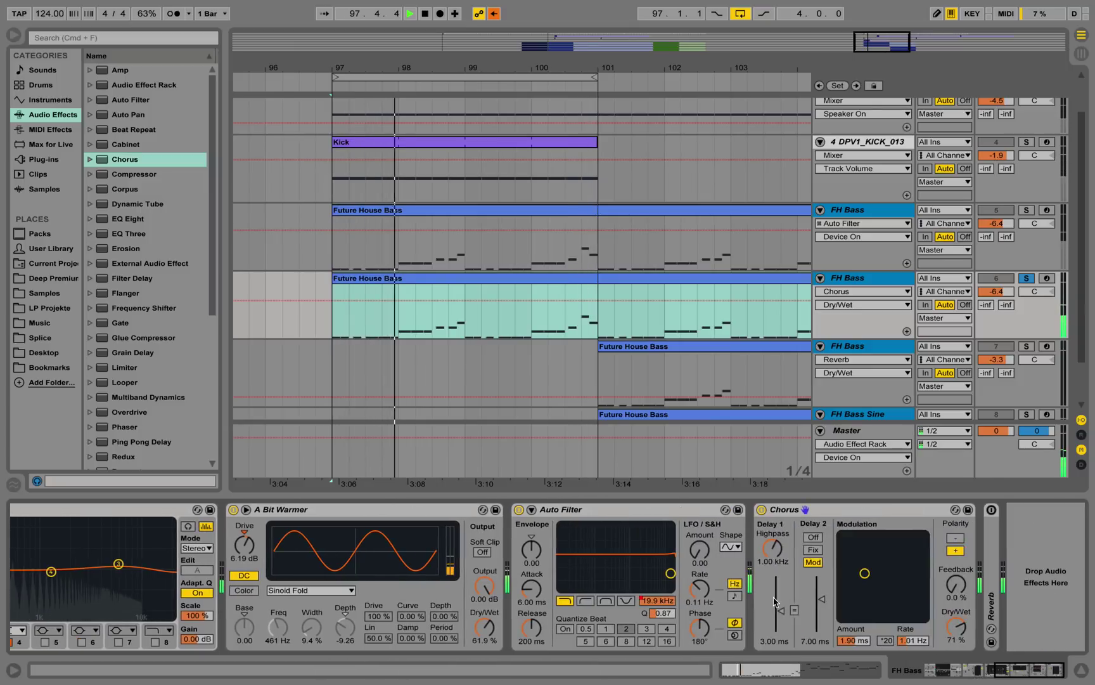
click(1025, 280)
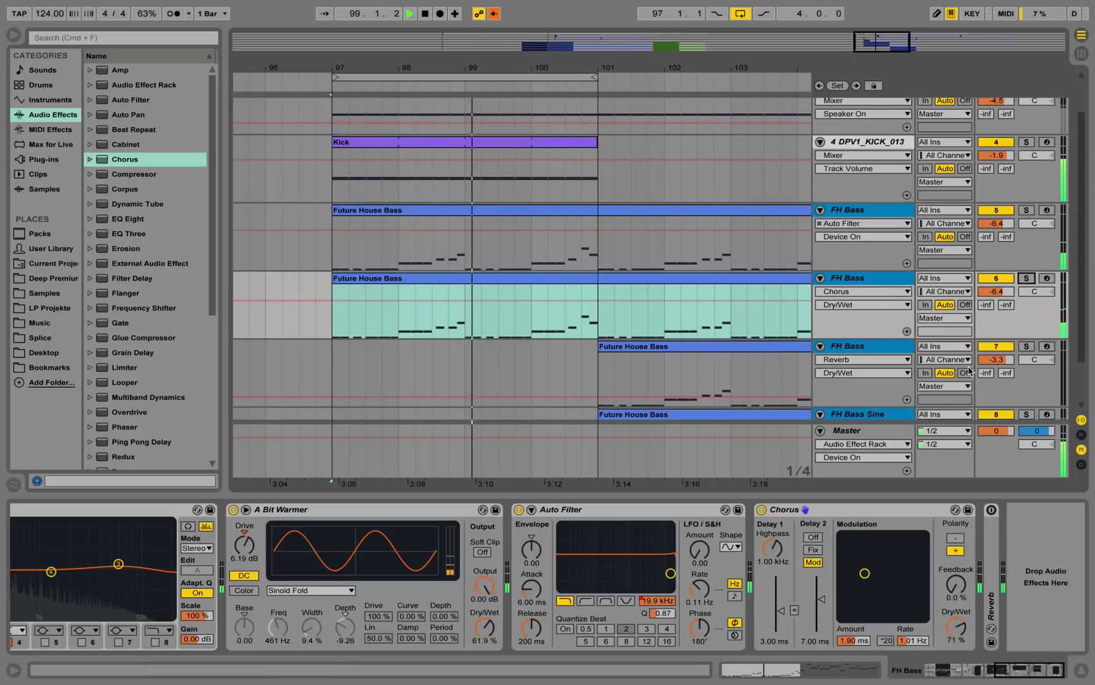
key(space)
Duplicate the FH Bass track and insert a Pitch device ahead of its Operator.
right_click(872, 279)
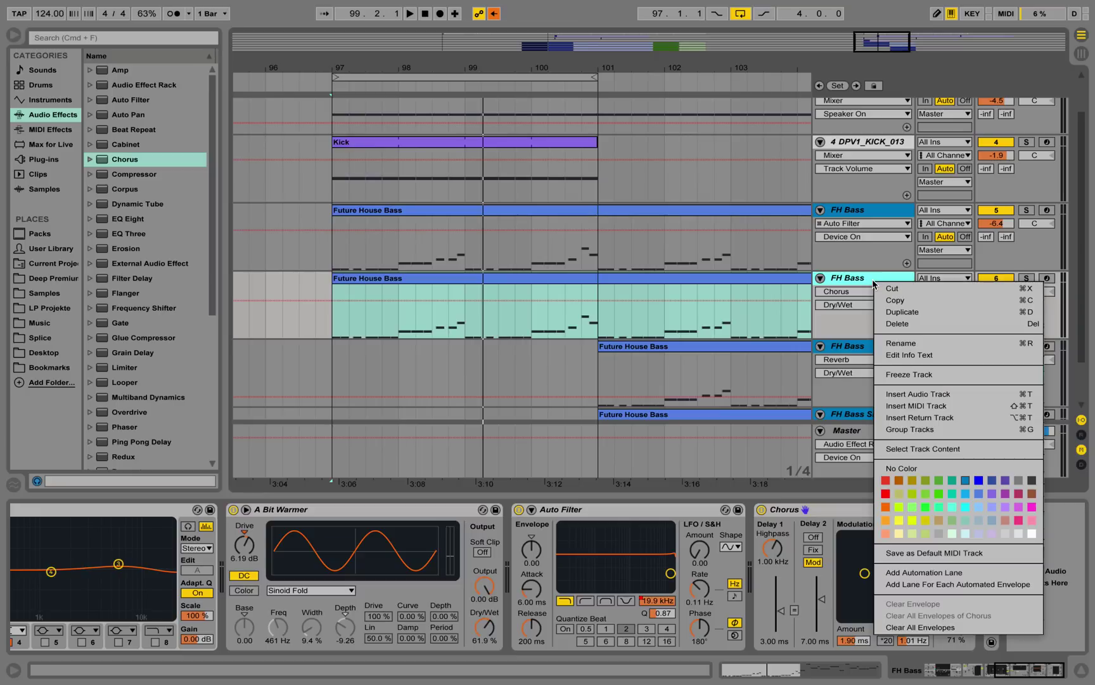
click(931, 313)
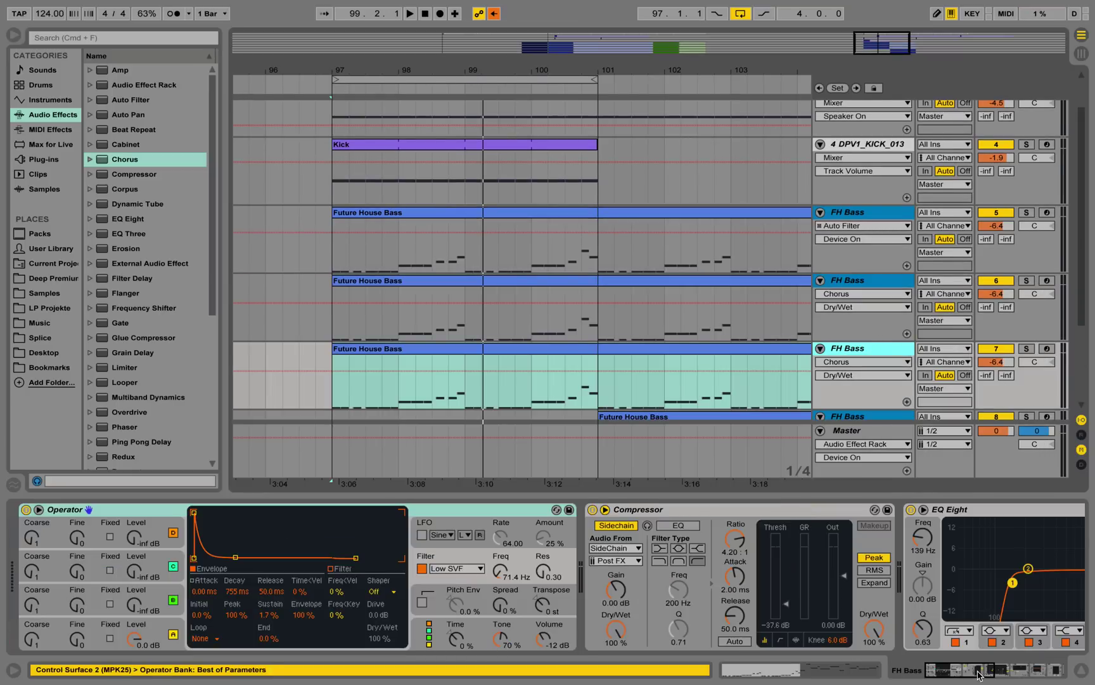
click(51, 129)
click(121, 130)
drag(115, 133, 33, 527)
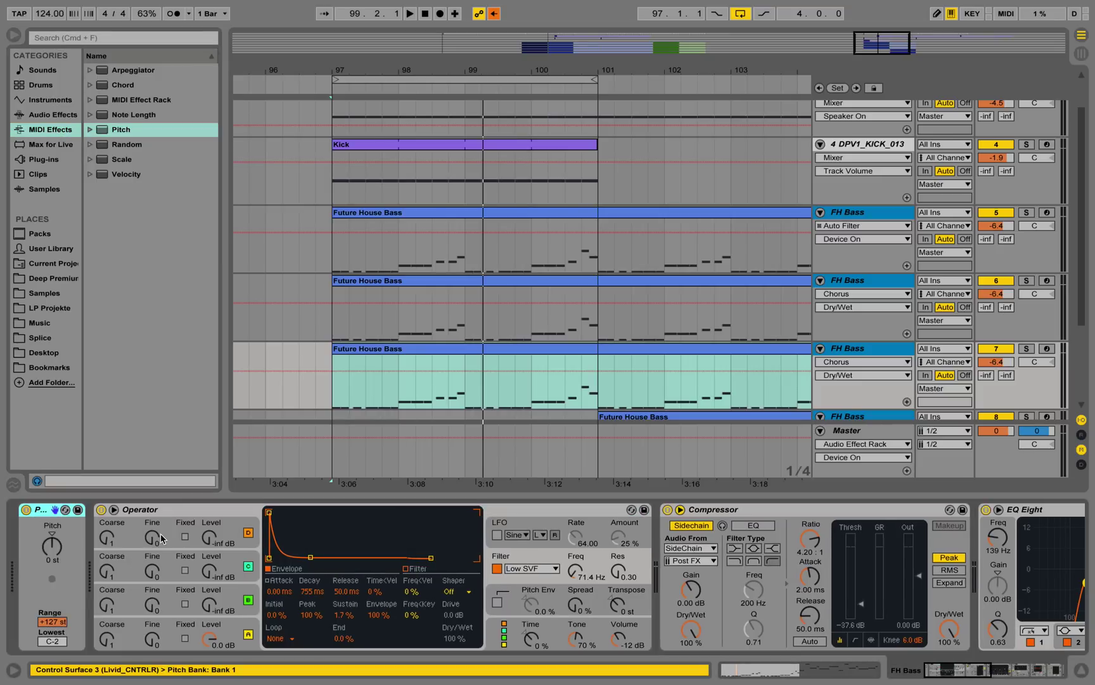
Transpose the layer up +7 st with Pitch and open its clip's notes.
click(52, 544)
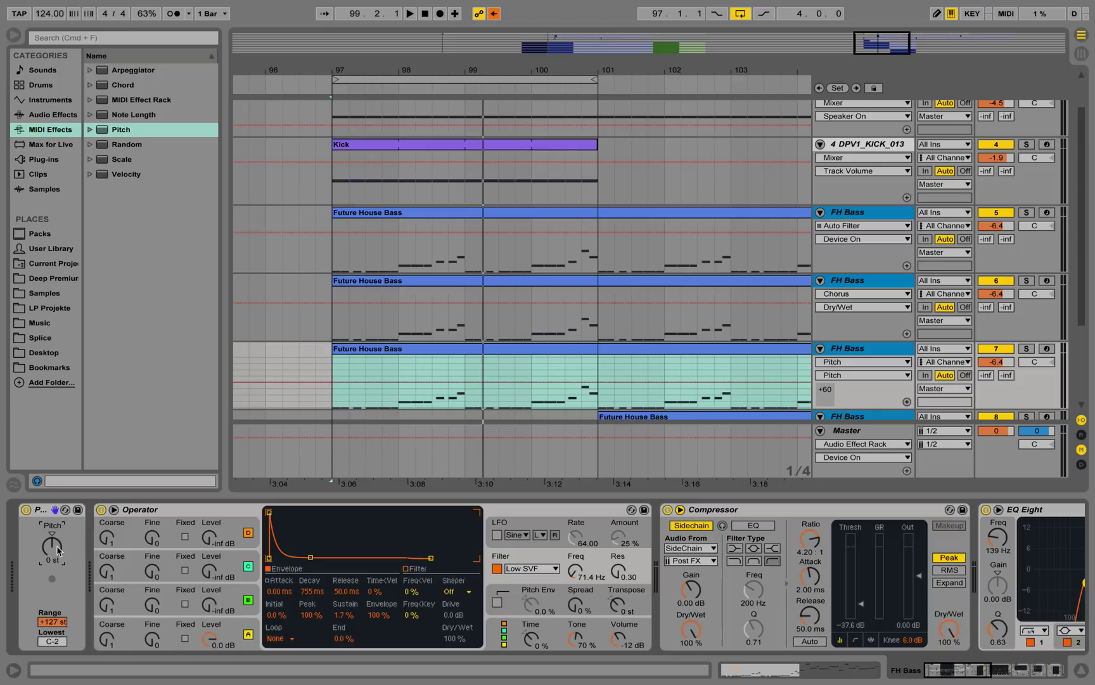
key(Up)
key(Up)
key(Up)
key(Up)
key(Up)
key(Up)
key(Up)
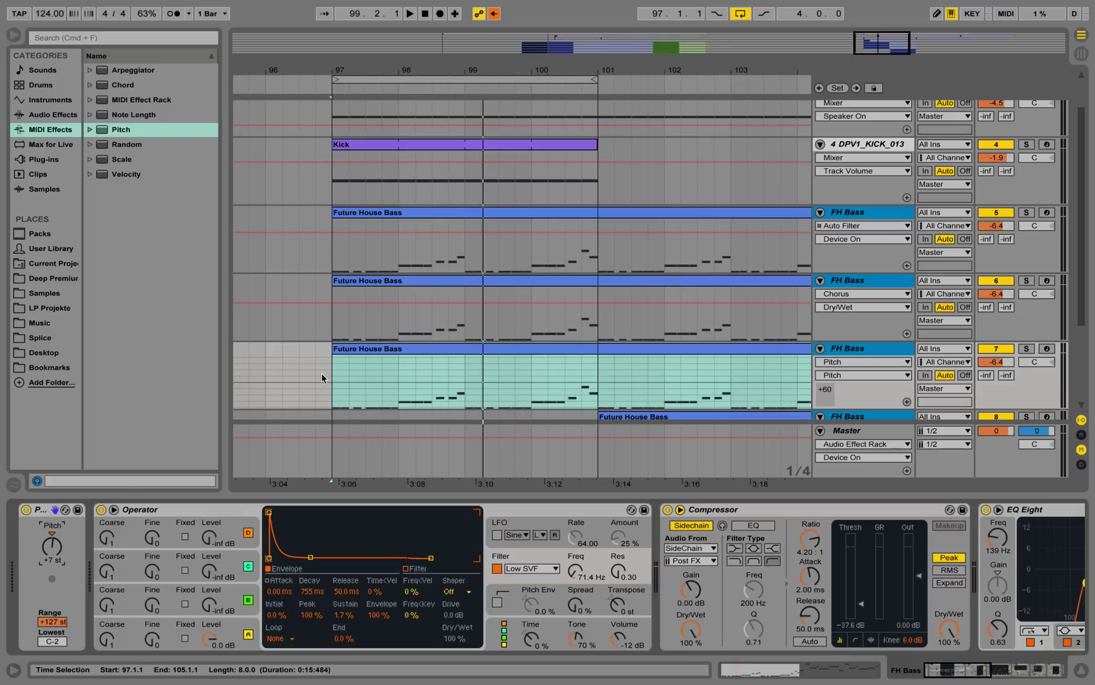
double_click(342, 348)
Select all of track 7's clip notes, nudge them up and back to D#1, then return to the device chain.
click(382, 418)
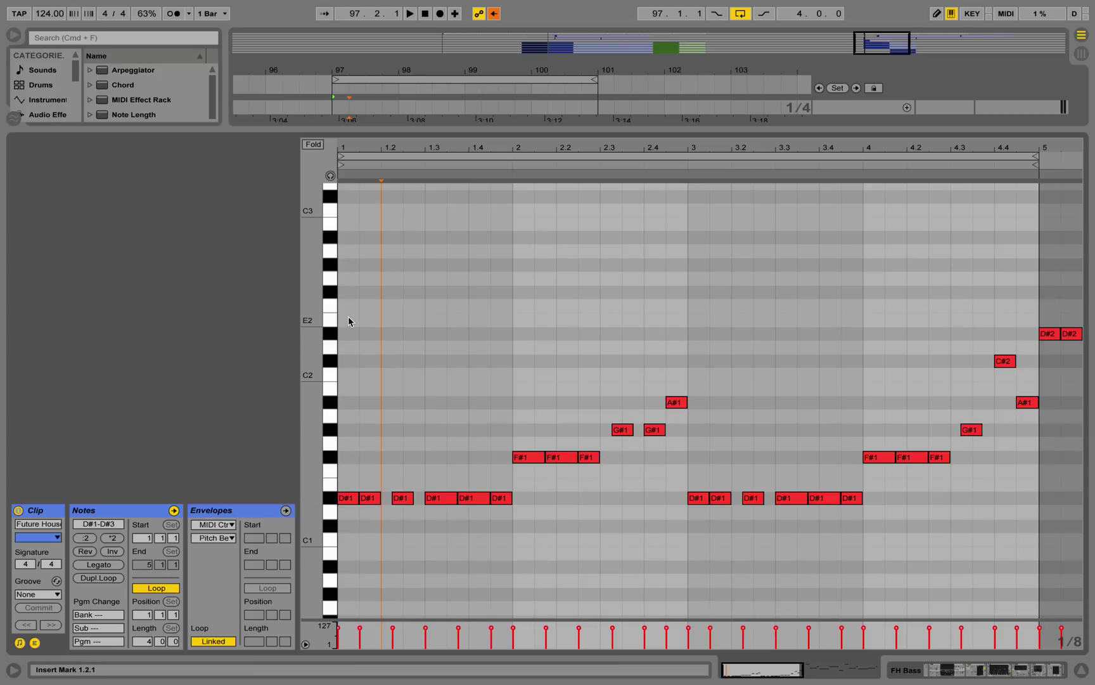
drag(347, 310, 1033, 573)
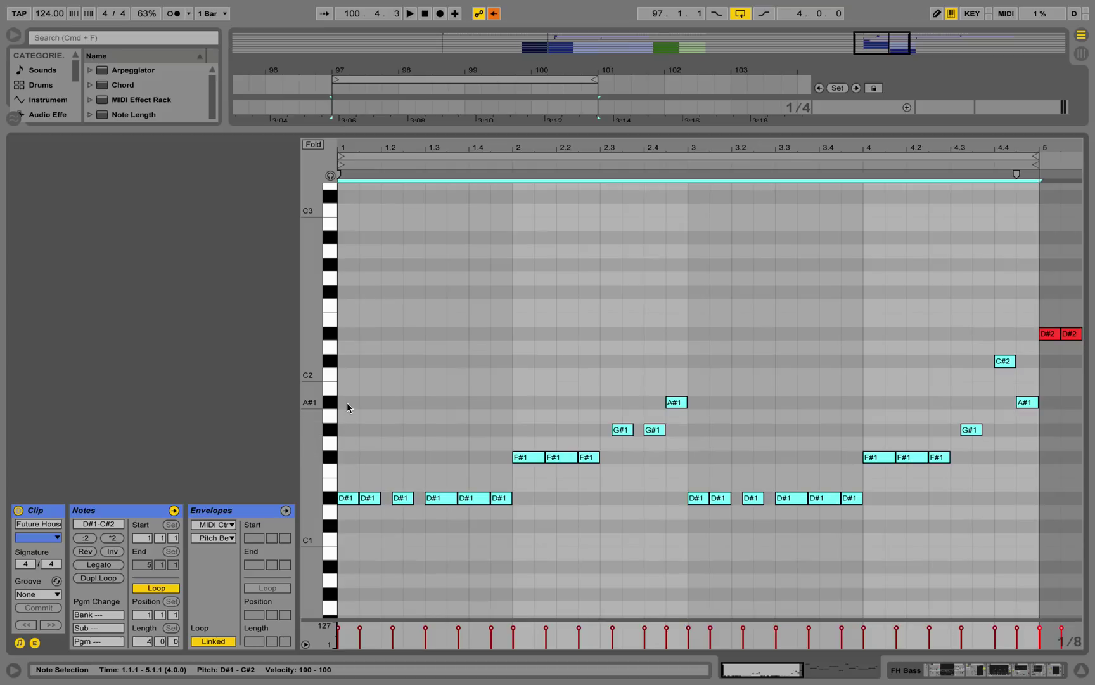
key(Up)
key(Up)
key(Up)
key(Up)
key(Up)
key(Up)
key(Up)
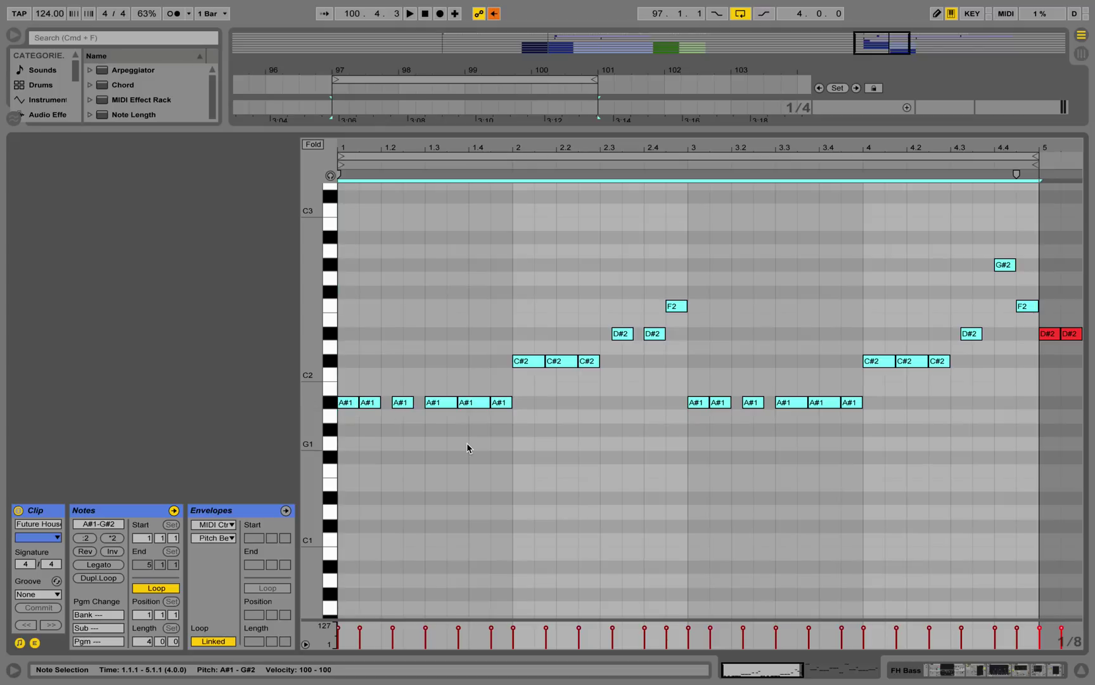
key(Down)
key(Down)
key(Down)
key(Down)
key(Down)
key(Down)
key(Down)
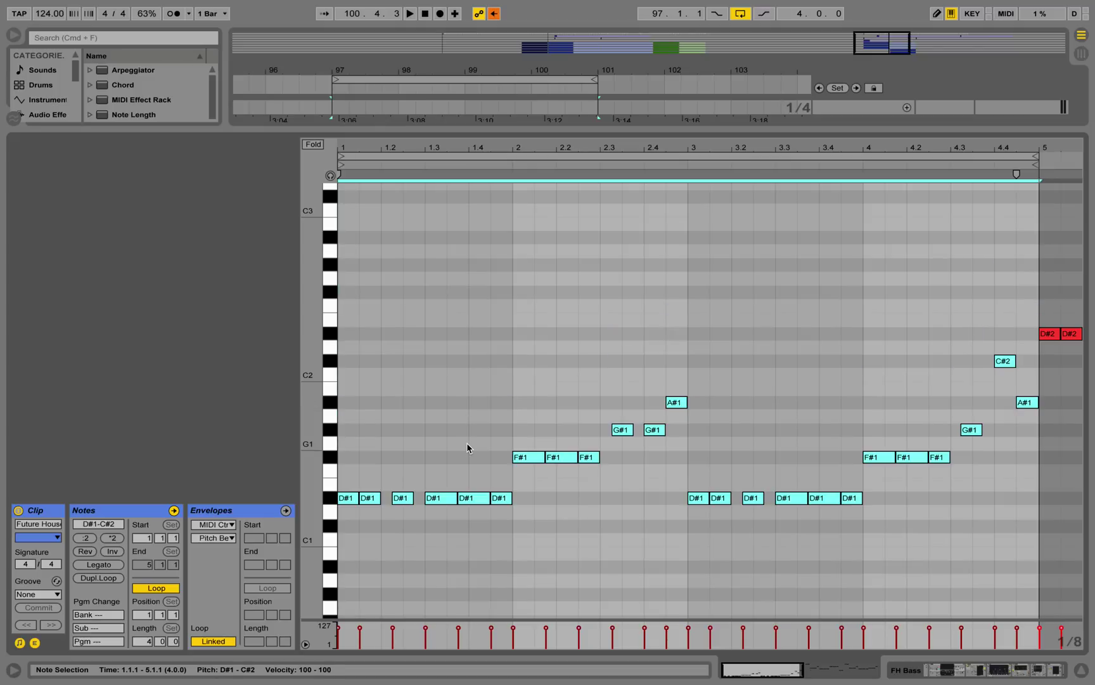
click(943, 677)
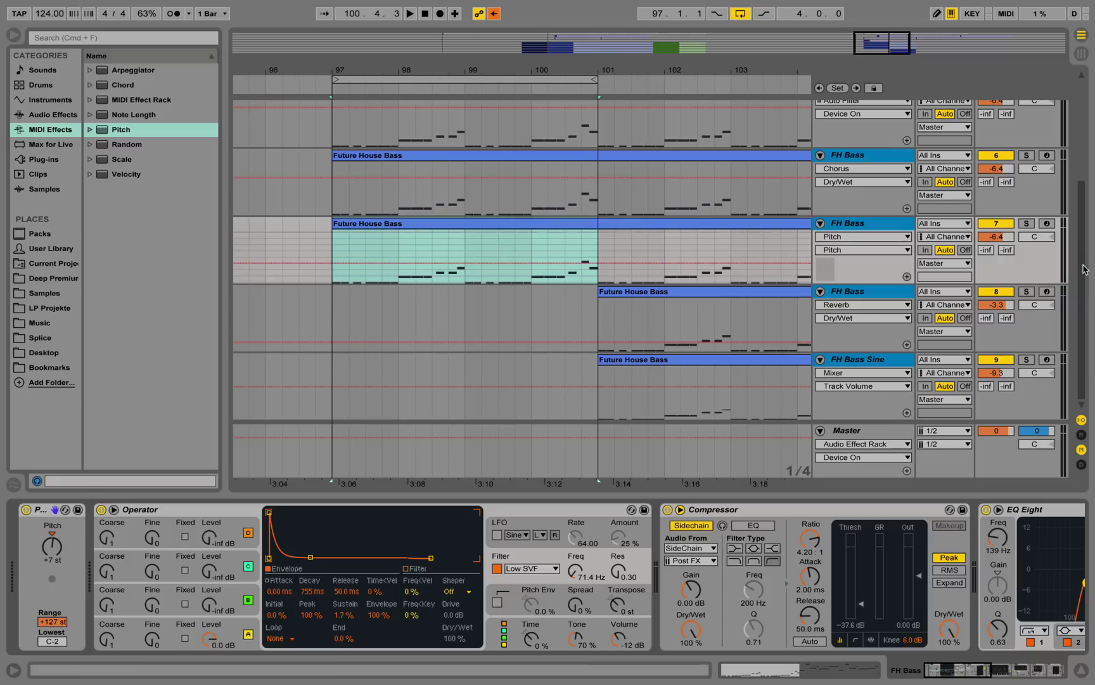
Play the loop and raise track 7's volume to -4.6 dB.
scroll(1080, 247, up, 1)
scroll(1079, 247, up, 3)
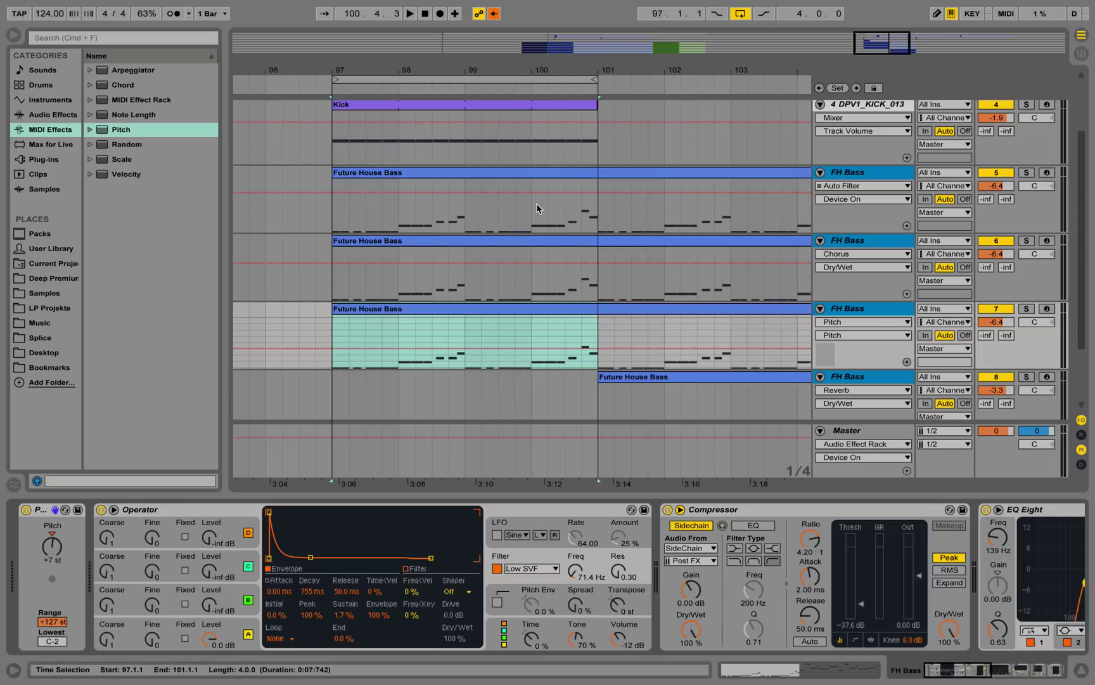
key(space)
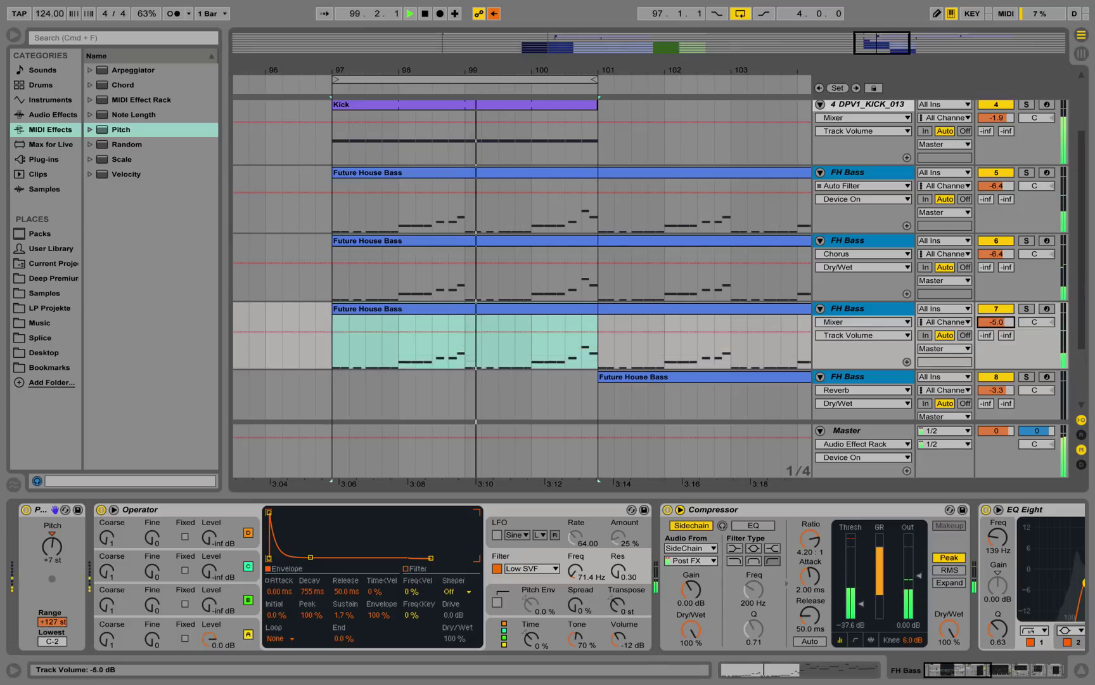
drag(996, 323, 996, 310)
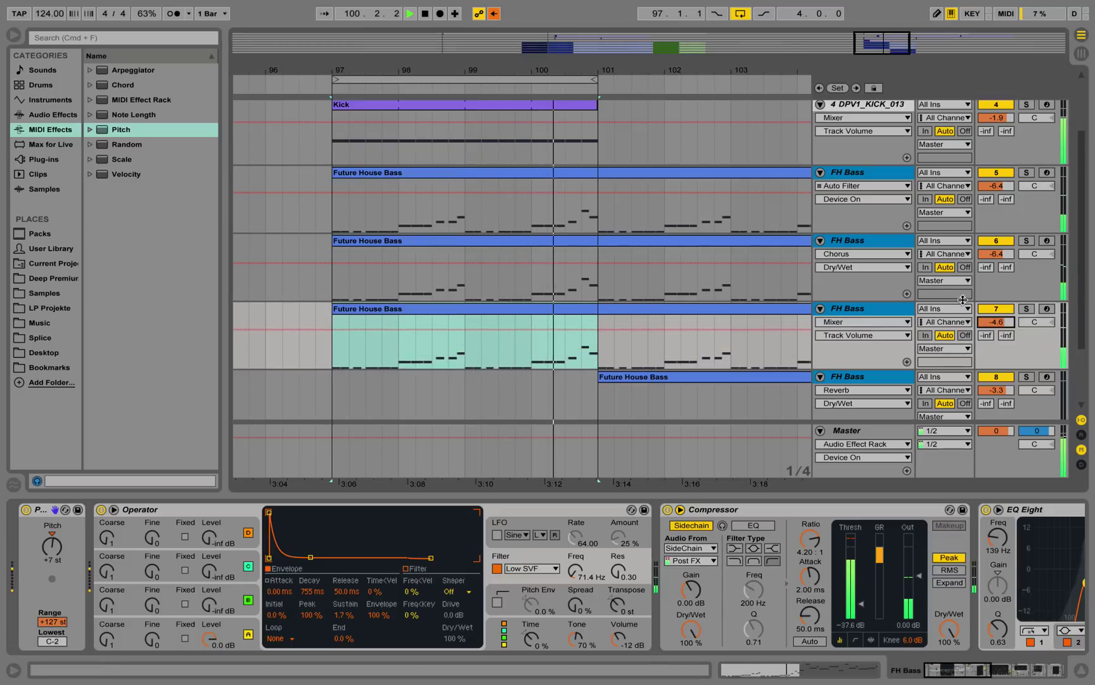
key(space)
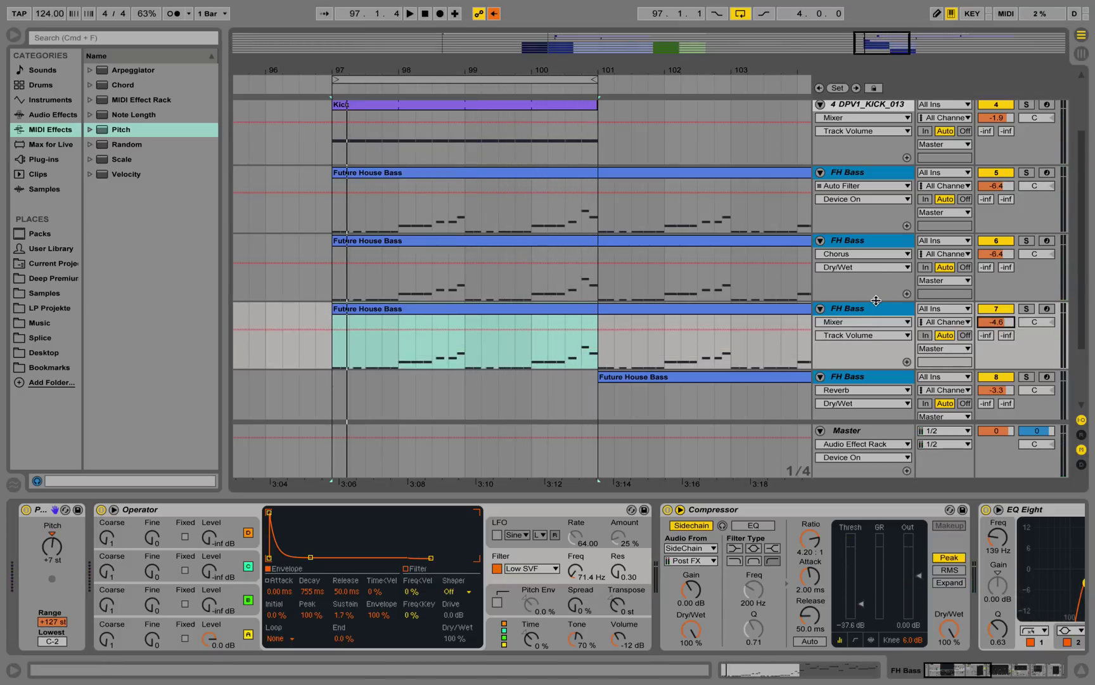
Inspect the effect chains of the first FH Bass track and the reverb layer.
click(871, 175)
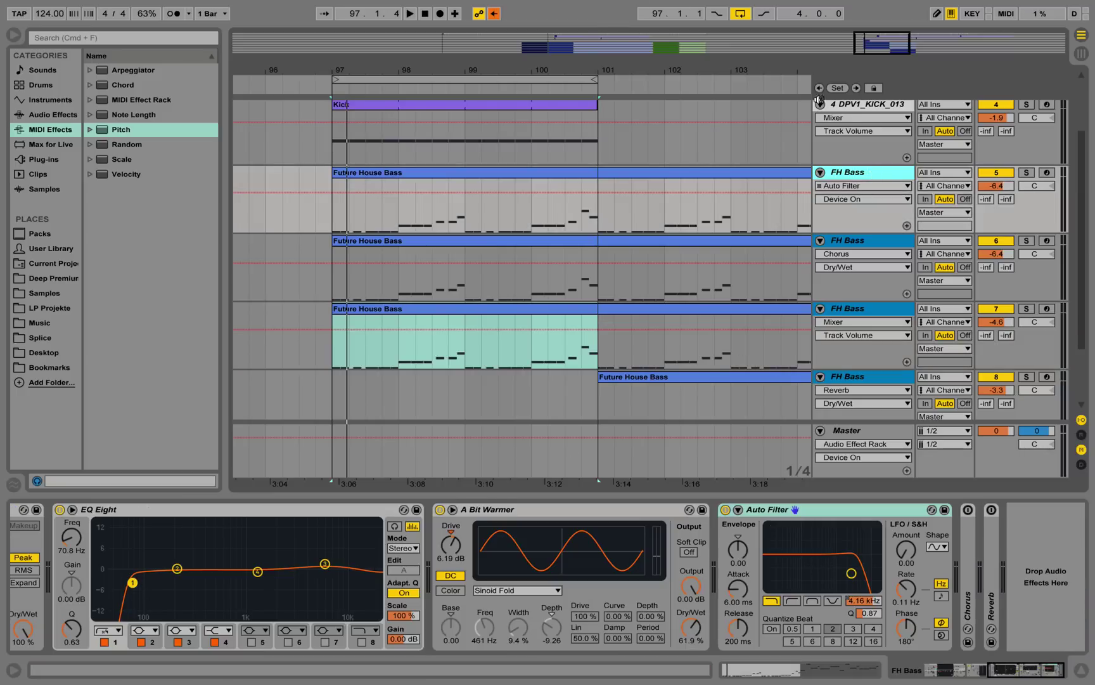
click(870, 375)
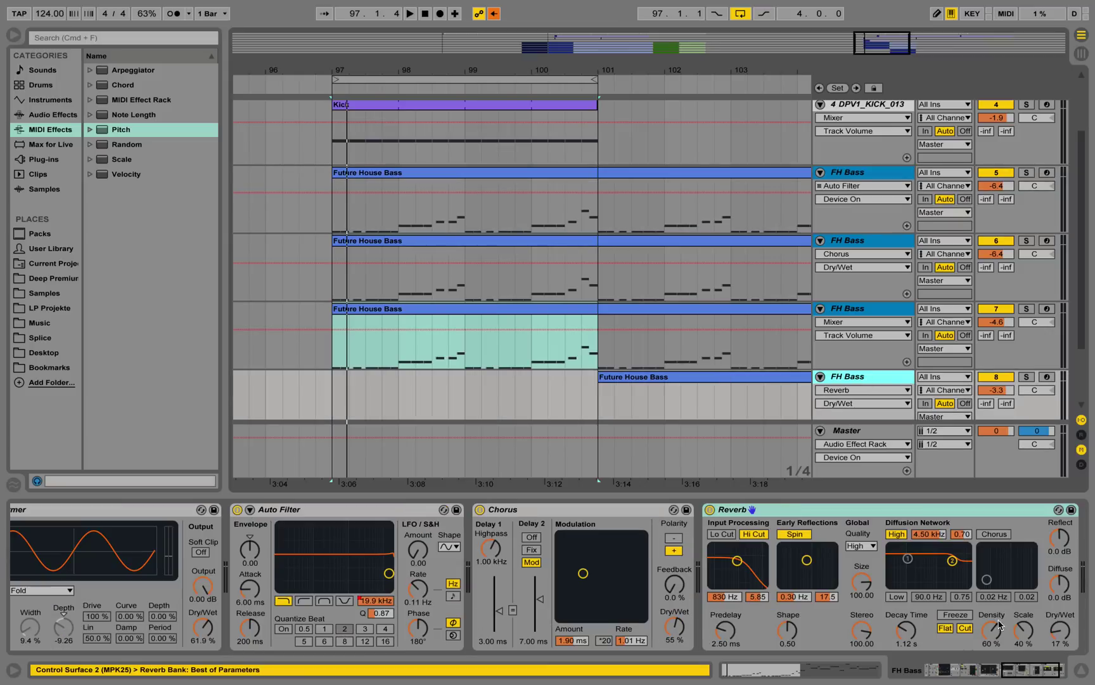
drag(1030, 669, 909, 678)
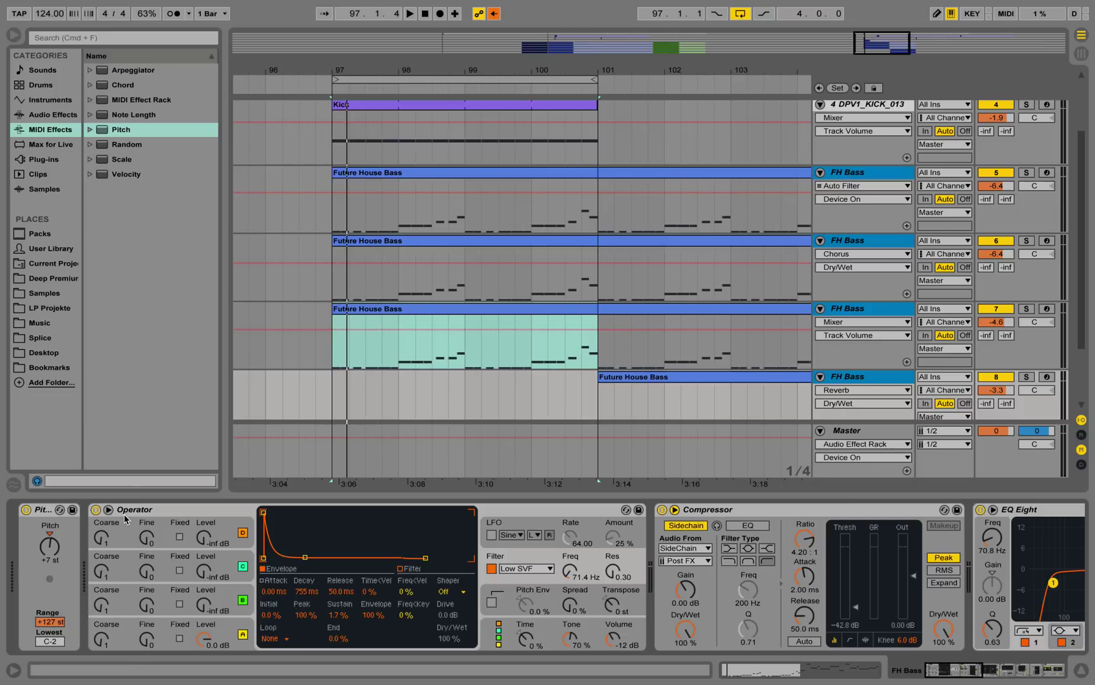
Load a default Operator onto FH Bass Sine and set oscillator A to a sine wave.
scroll(717, 336, down, 2)
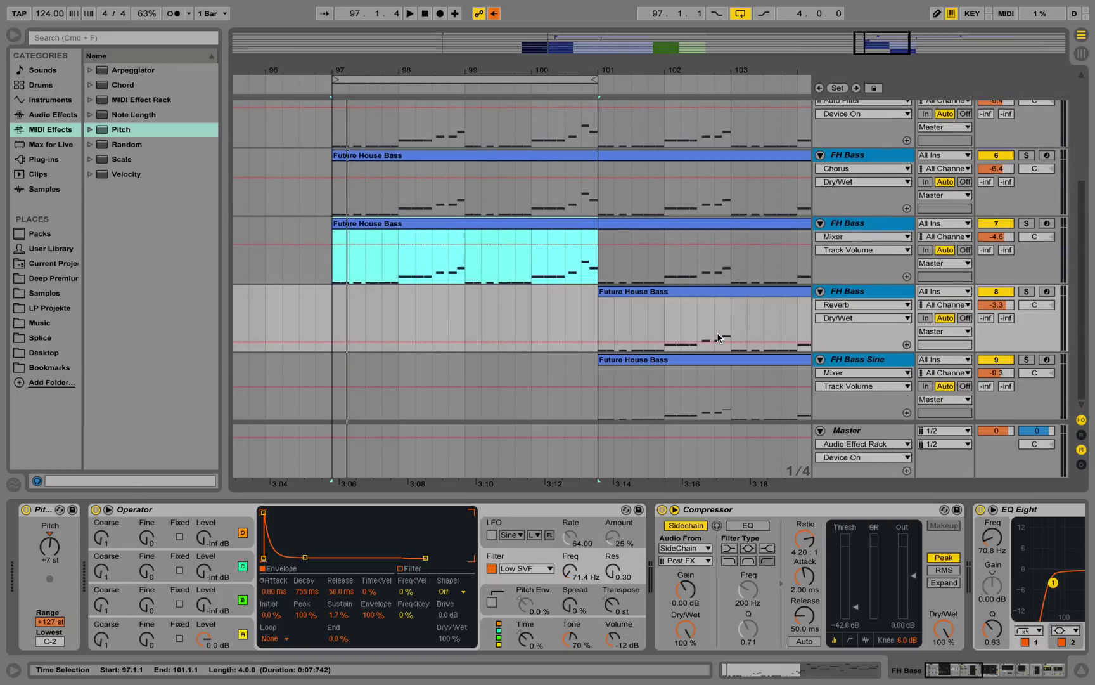
click(867, 361)
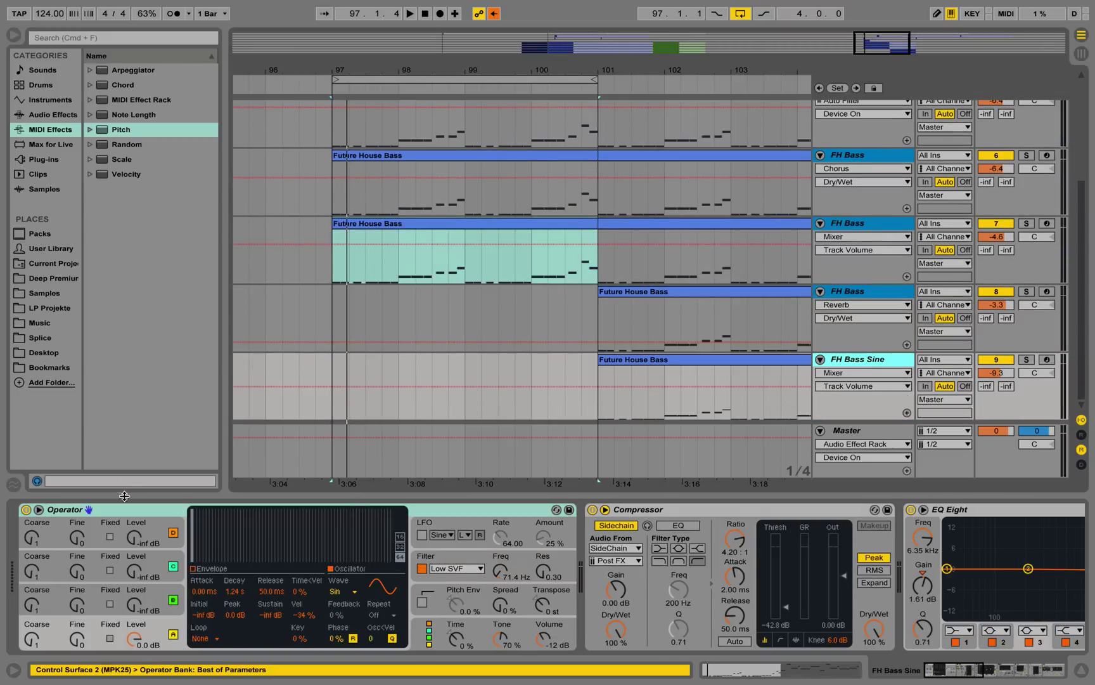
click(130, 174)
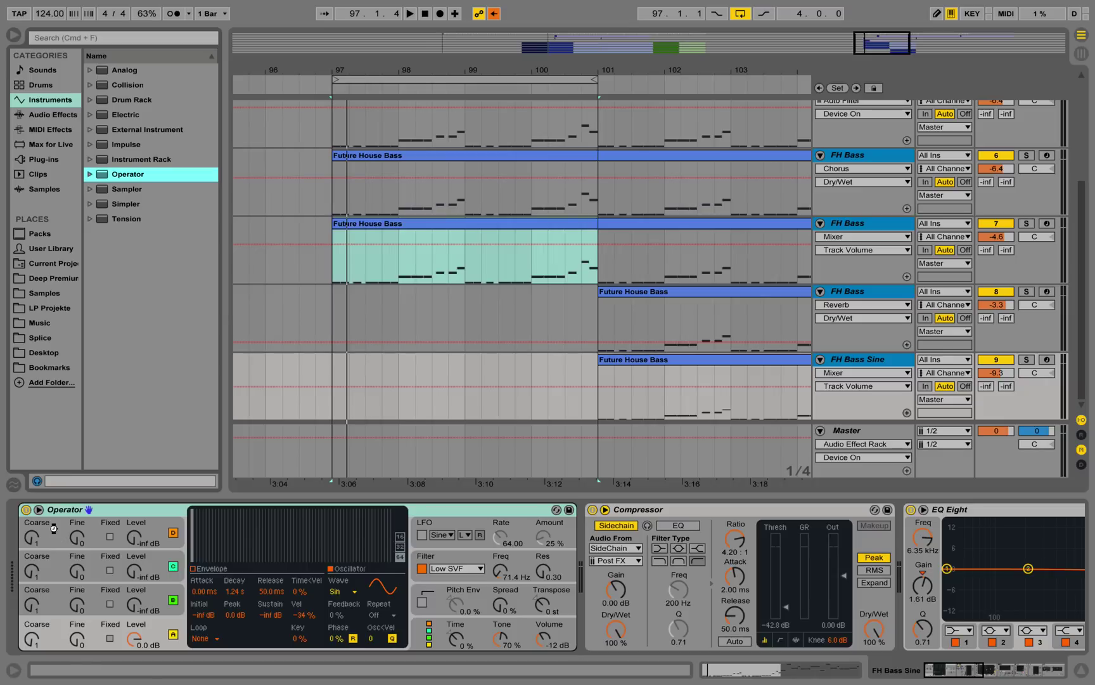
drag(53, 528, 57, 527)
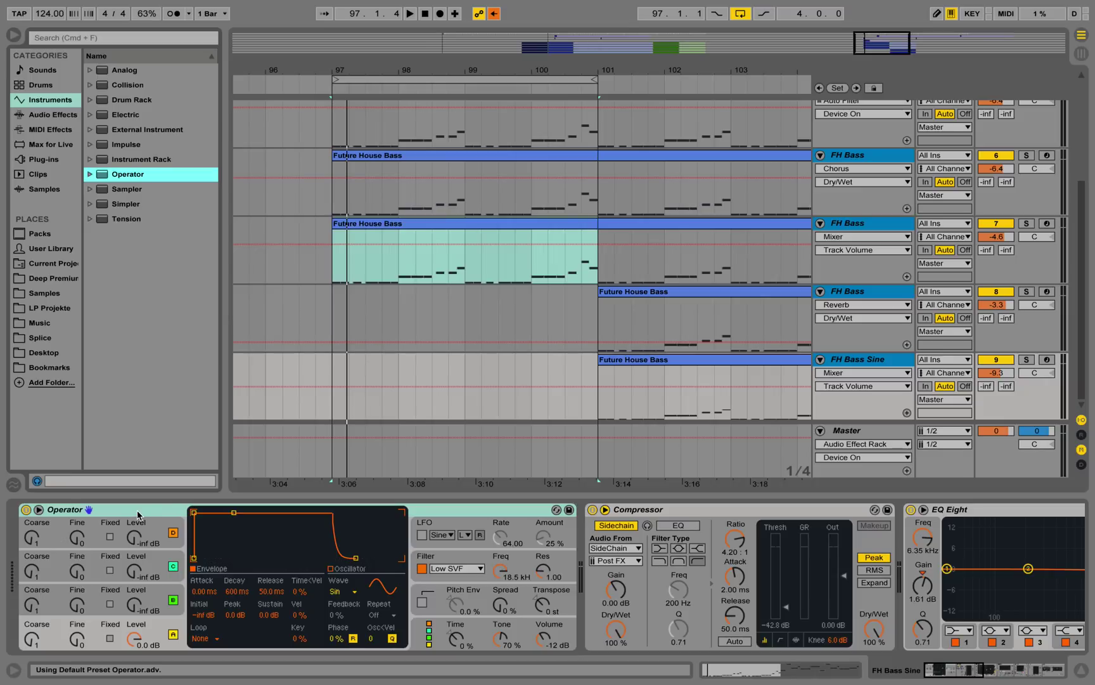
click(352, 592)
click(349, 325)
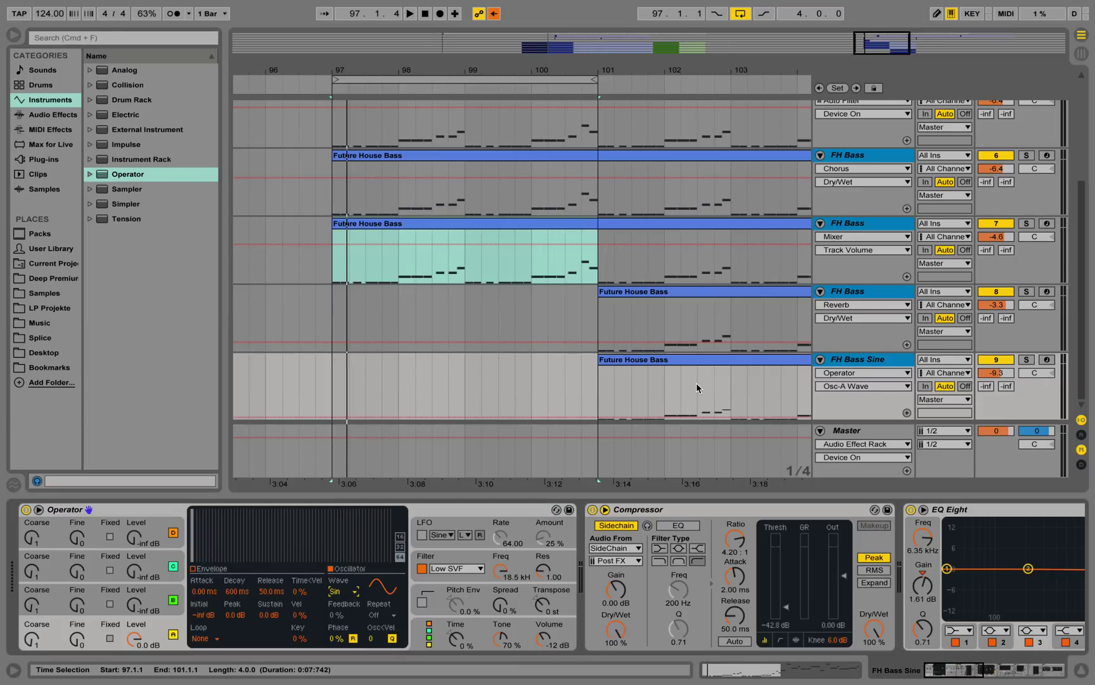
Copy bars 97–101 of track 6's FH Bass clip onto the FH Bass Sine track.
click(433, 159)
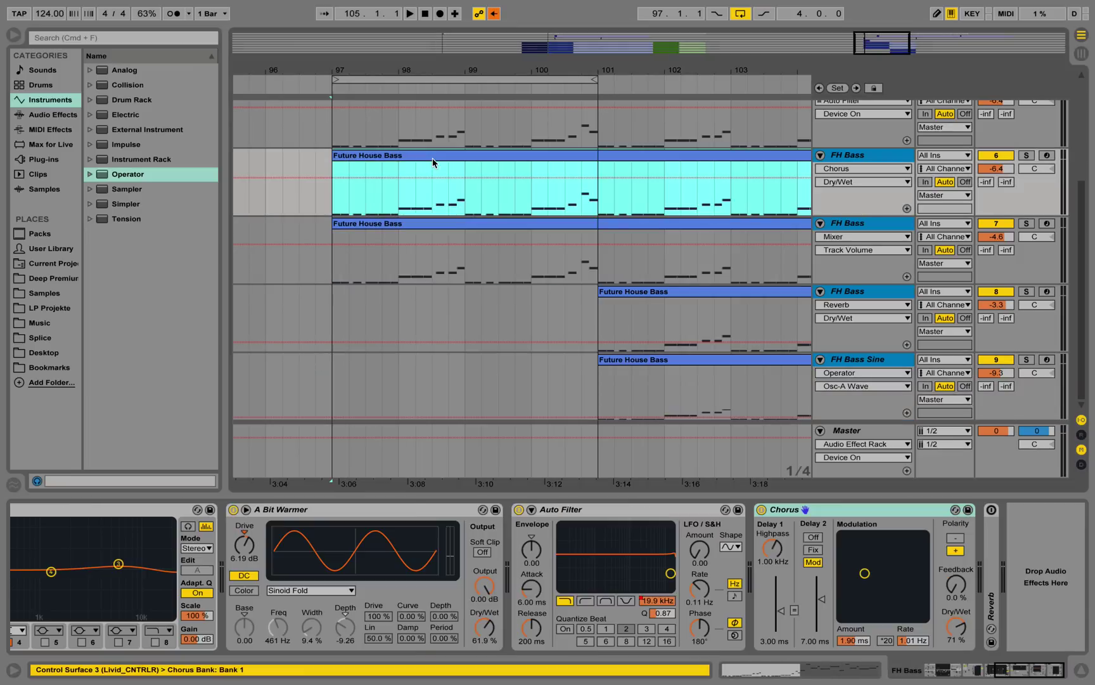
drag(340, 190, 590, 191)
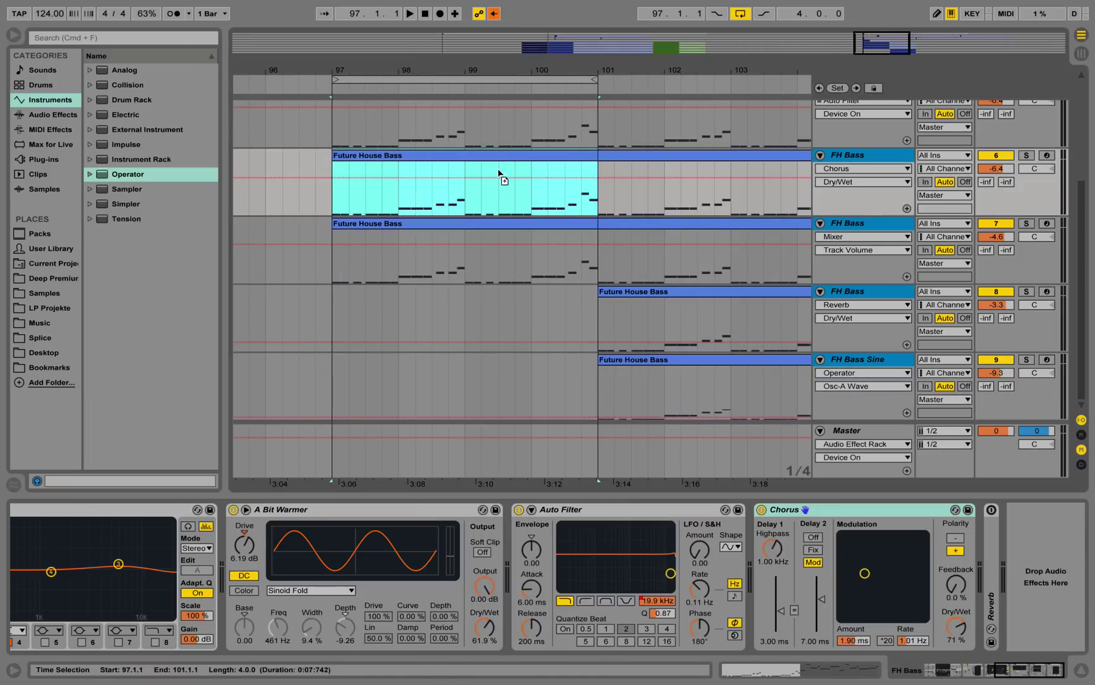
drag(501, 176, 512, 363)
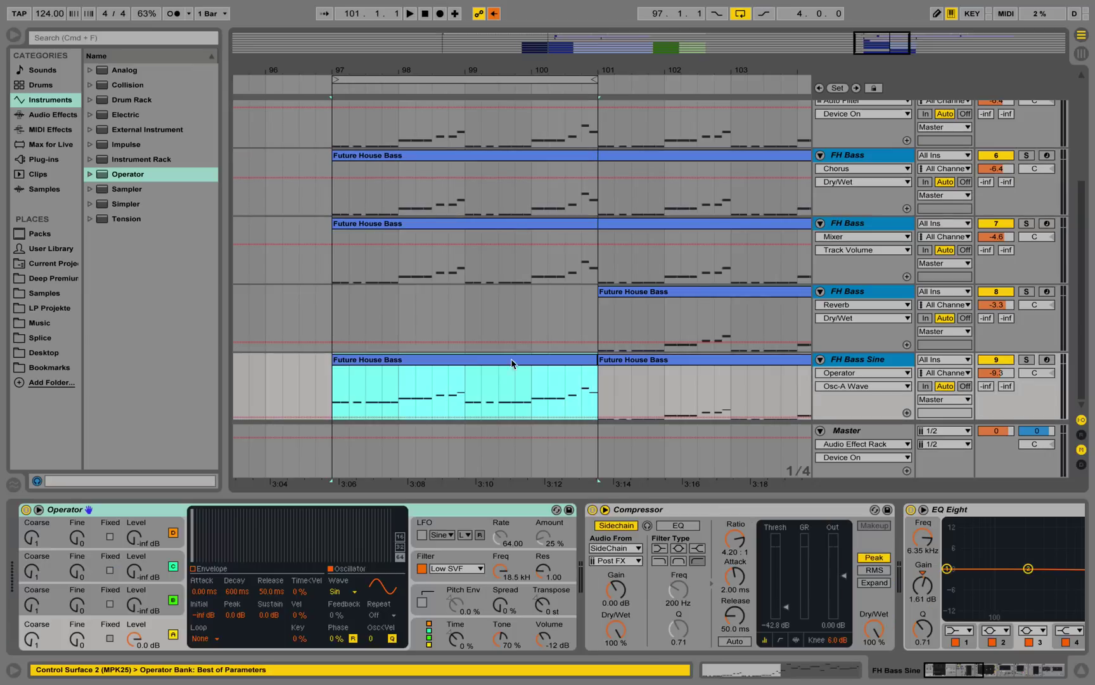
Solo FH Bass Sine and make EQ band 3 a 48 dB low cut around 100 Hz.
click(1028, 360)
key(space)
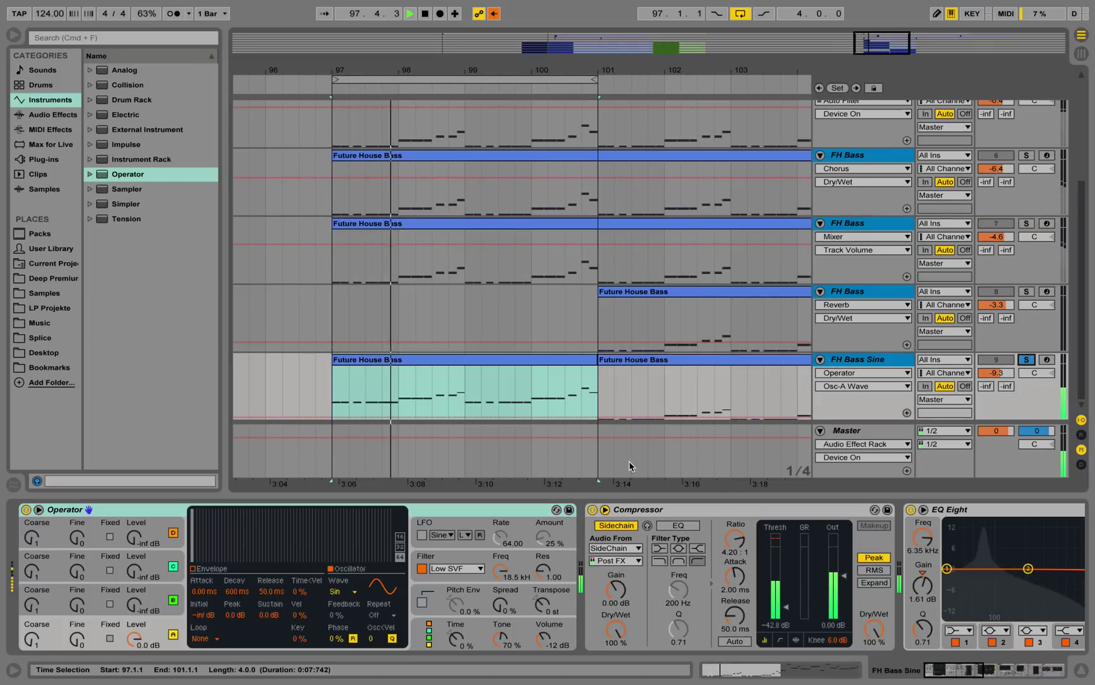
scroll(953, 650, right, 5)
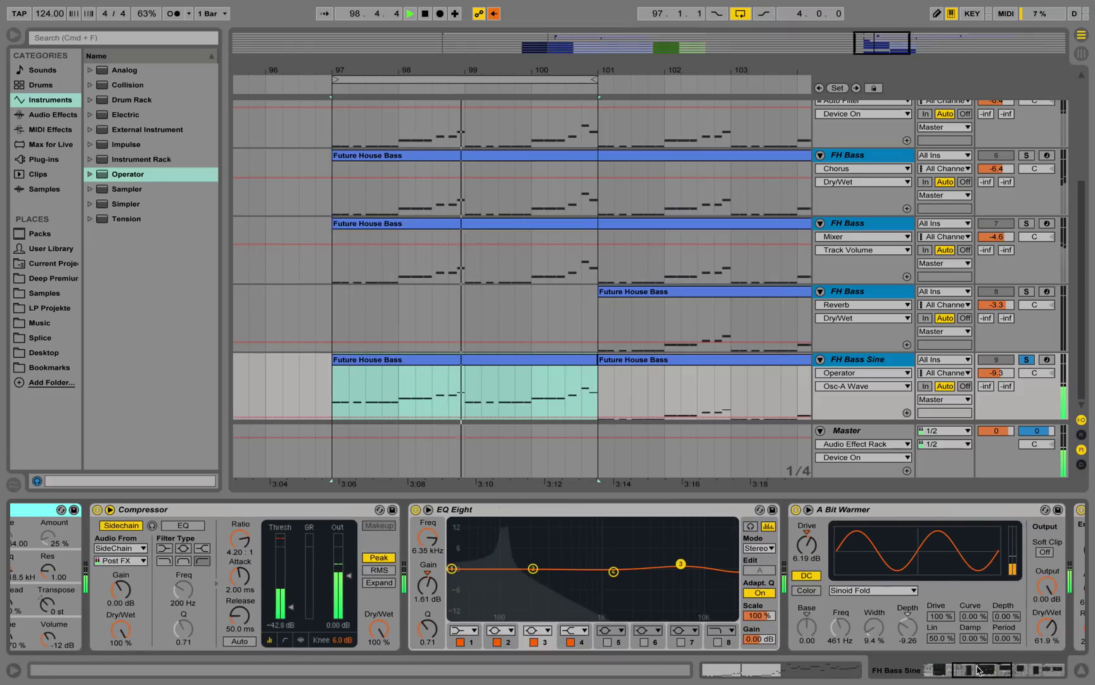
key(space)
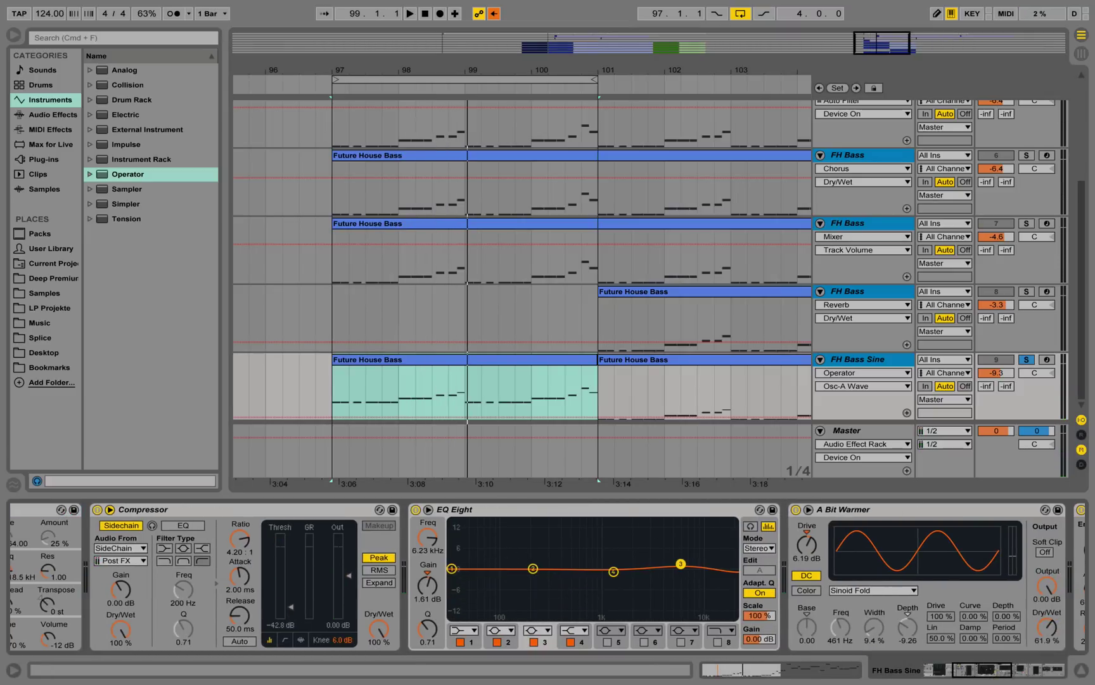
drag(681, 564, 613, 610)
click(549, 630)
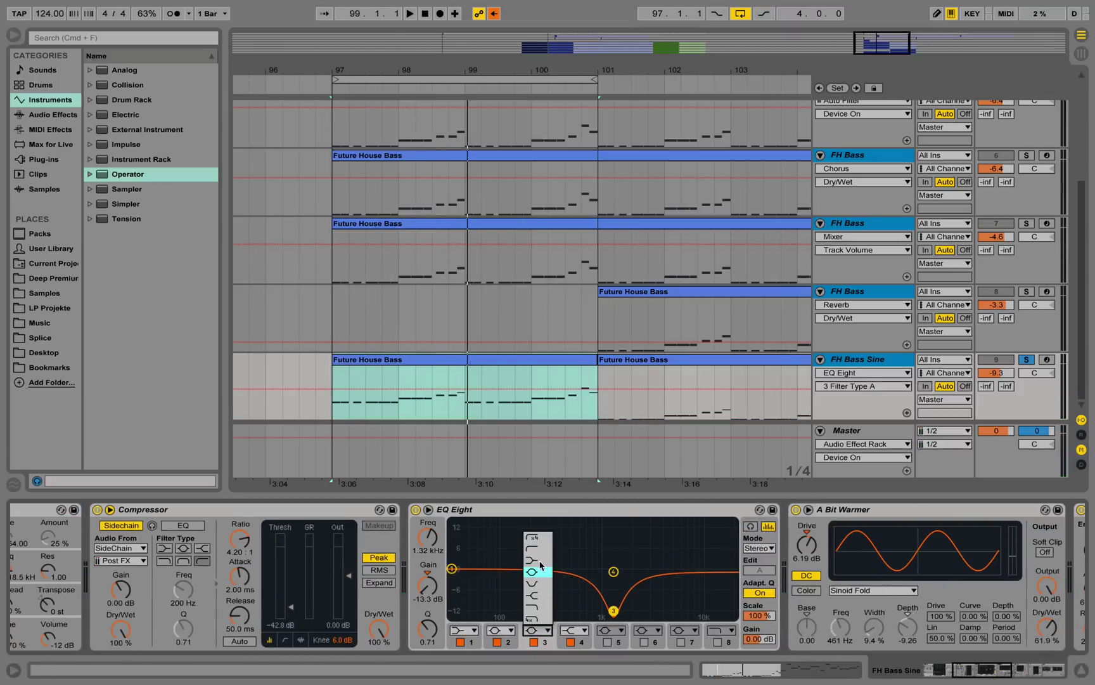
click(537, 619)
drag(617, 587, 502, 584)
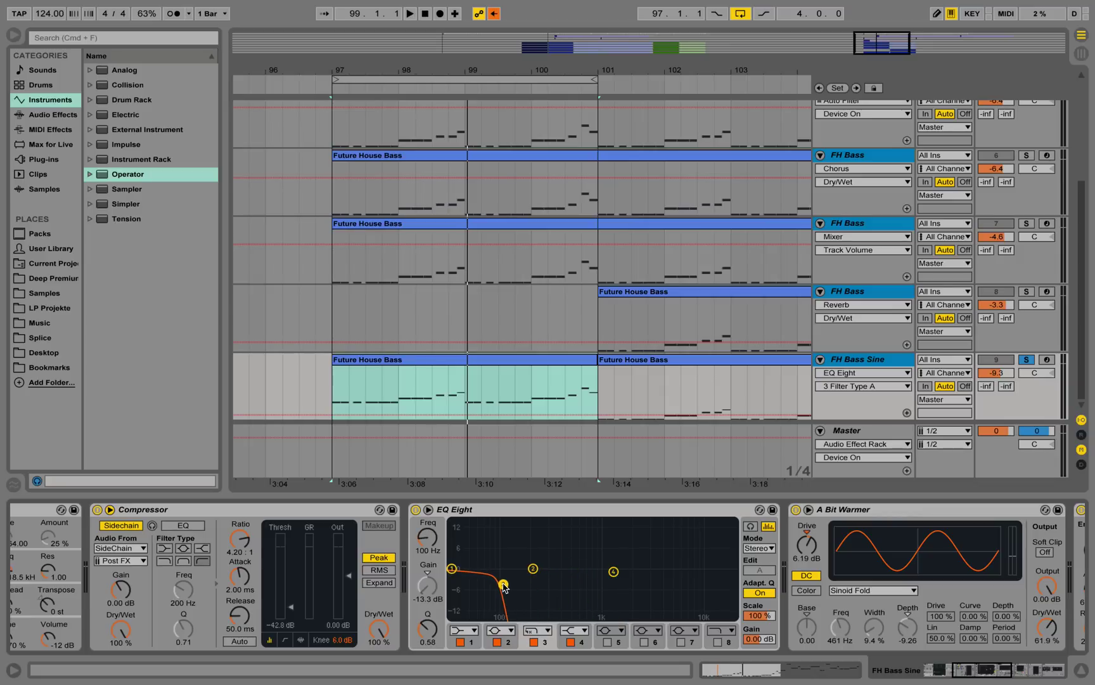
Unsolo the sine track and lower its EQ cutoff to 93.2 Hz during playback.
key(space)
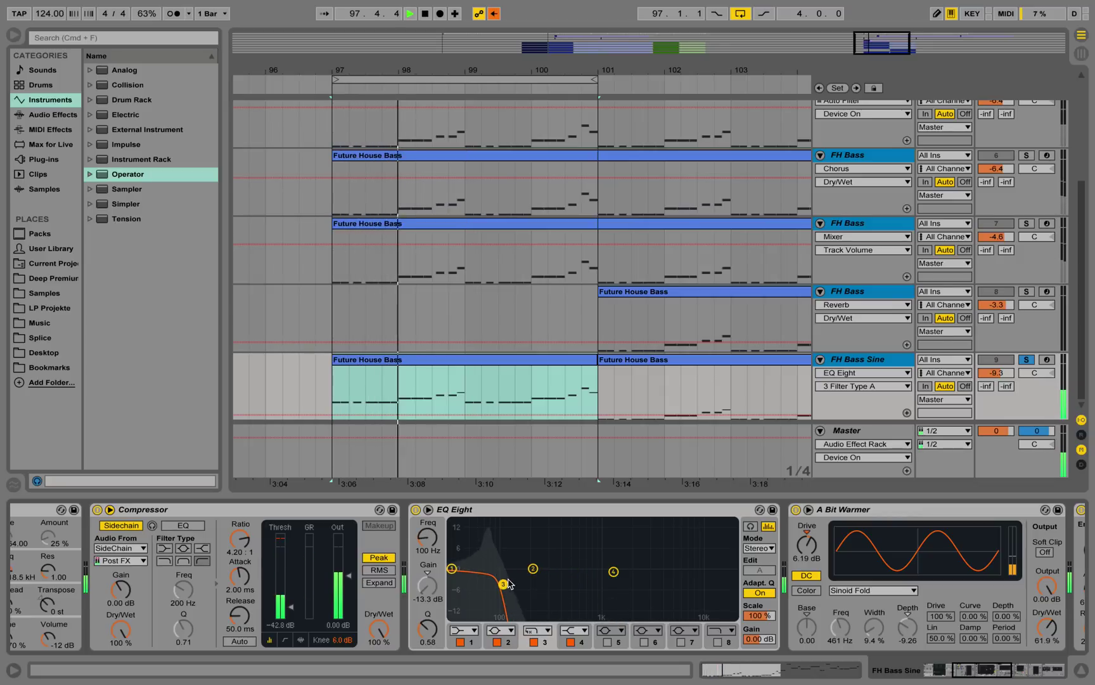
click(1040, 677)
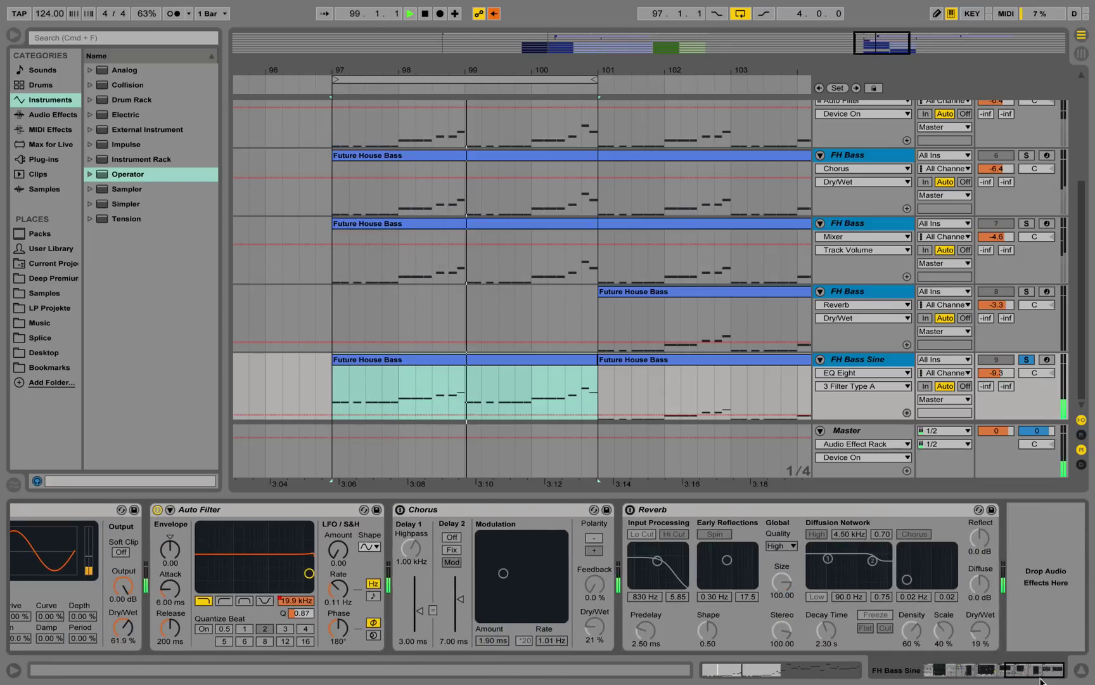
drag(1040, 677, 961, 677)
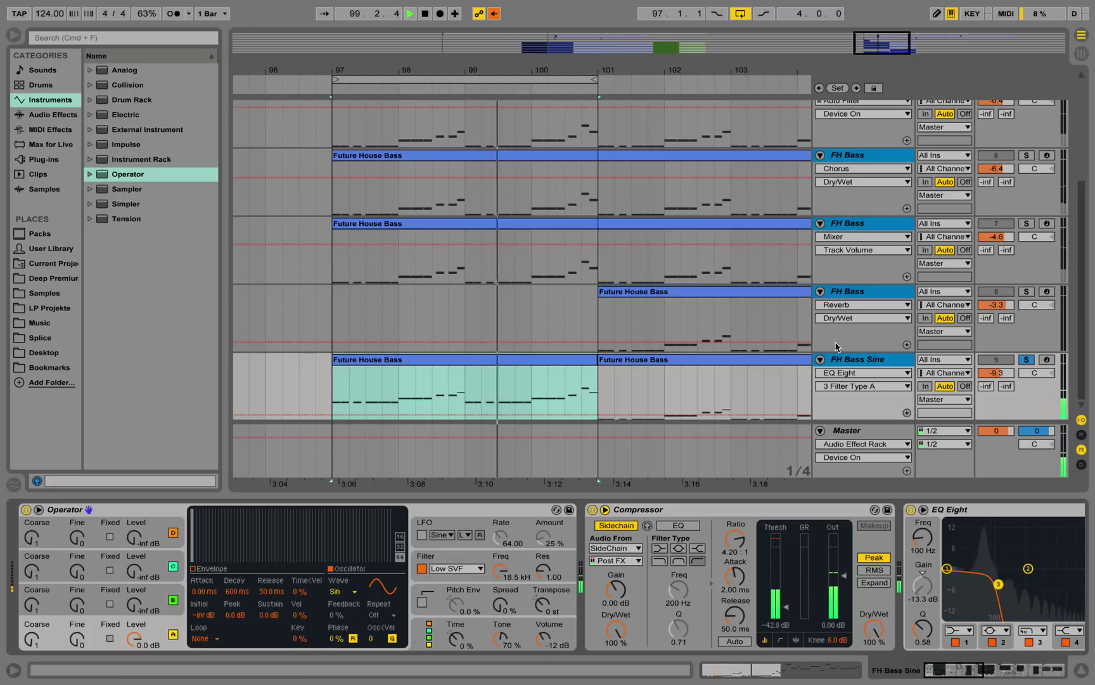
click(1027, 360)
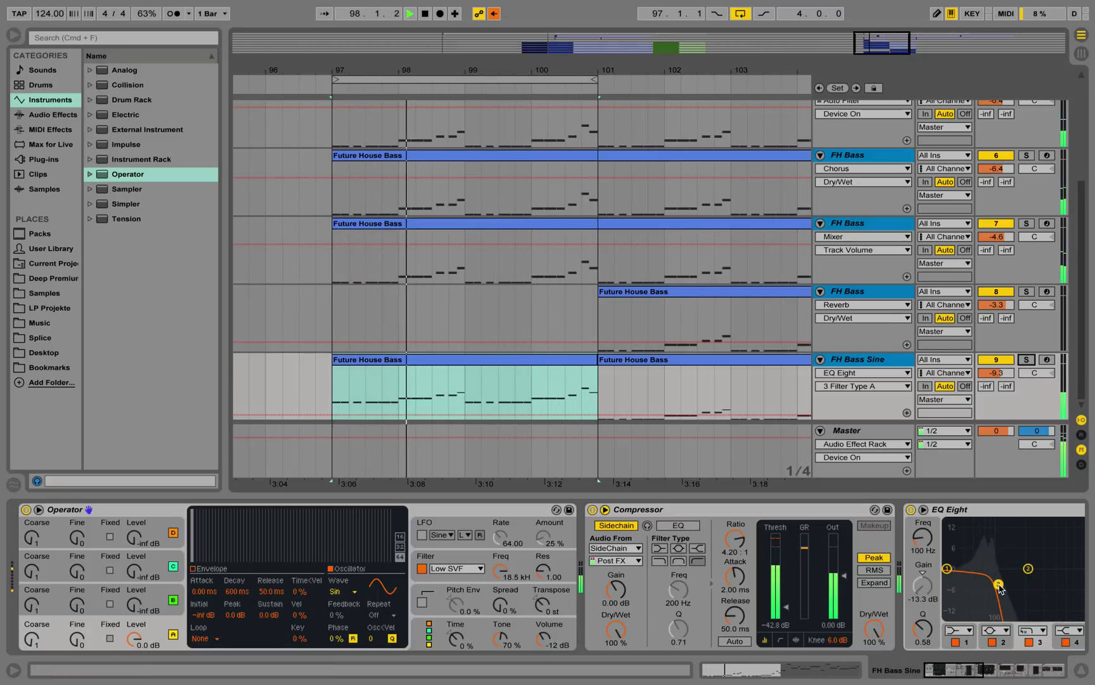
drag(1000, 588, 996, 584)
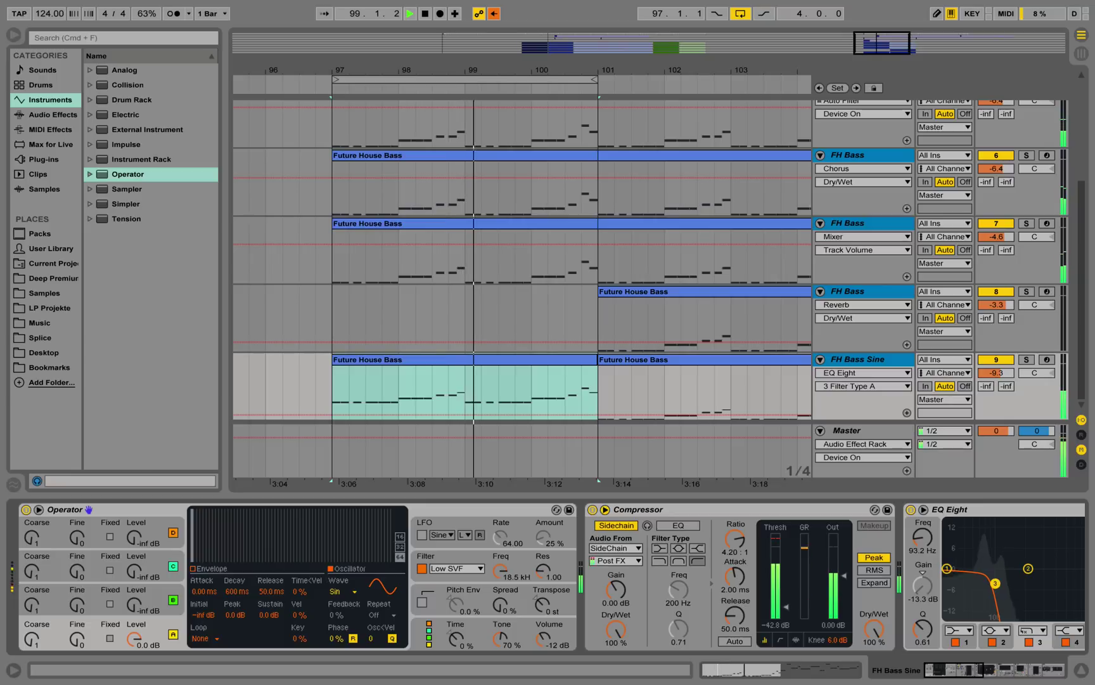
key(space)
click(988, 676)
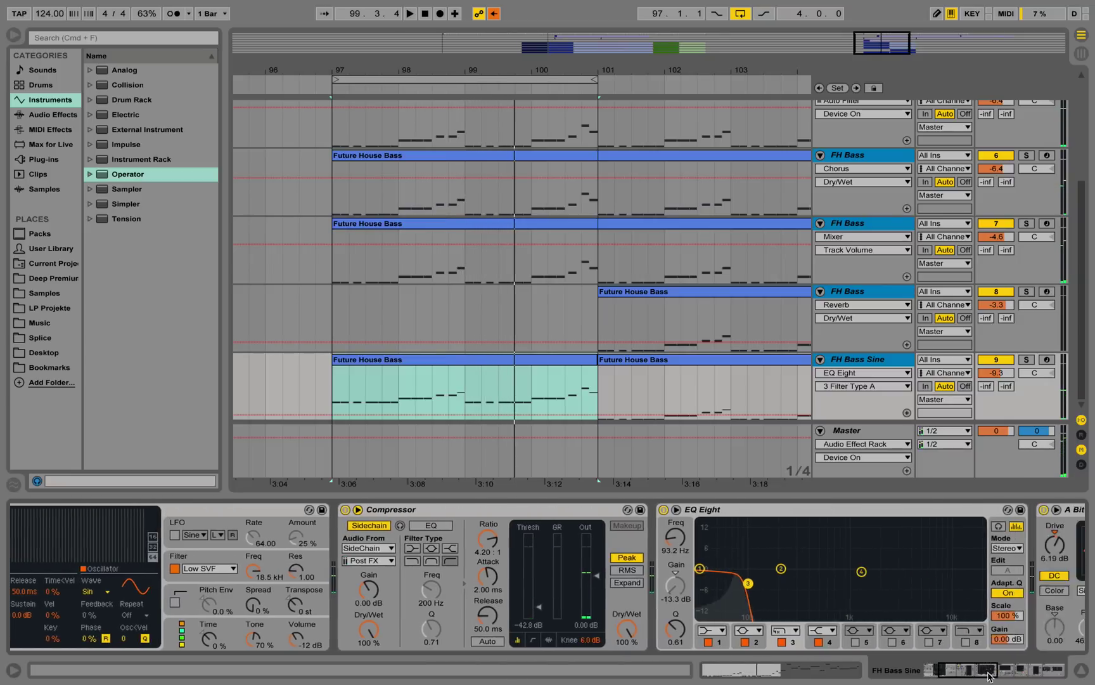
Duplicate the EQ Eight, make band 1 a 48 dB low cut, and disable bands 2 and 3.
right_click(472, 507)
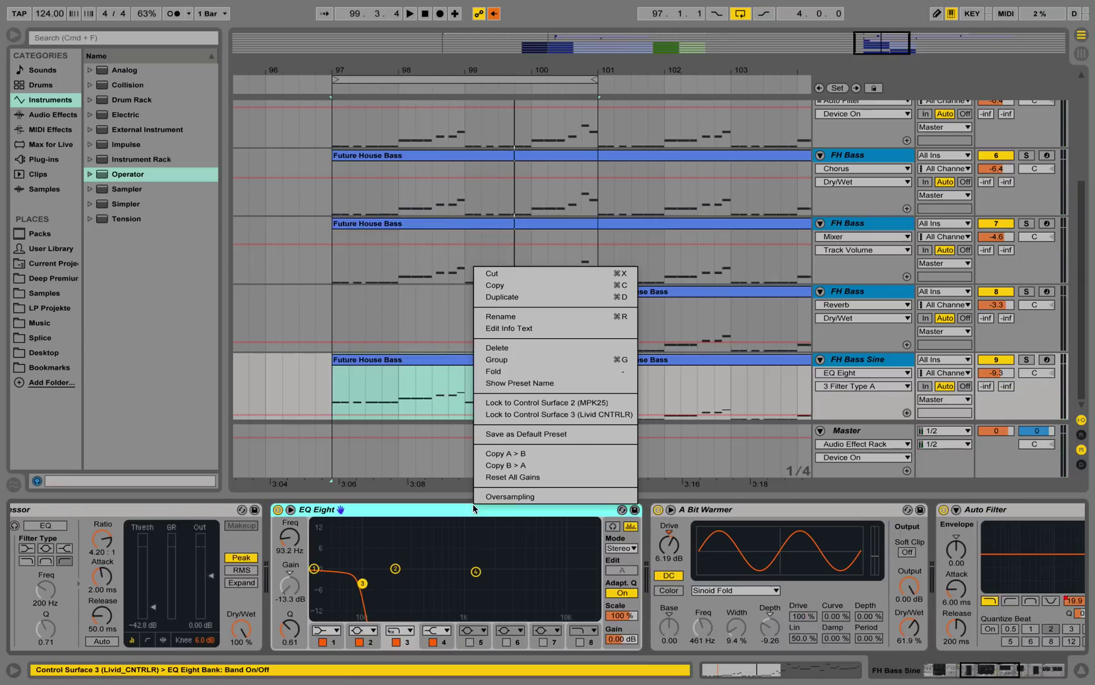
click(501, 298)
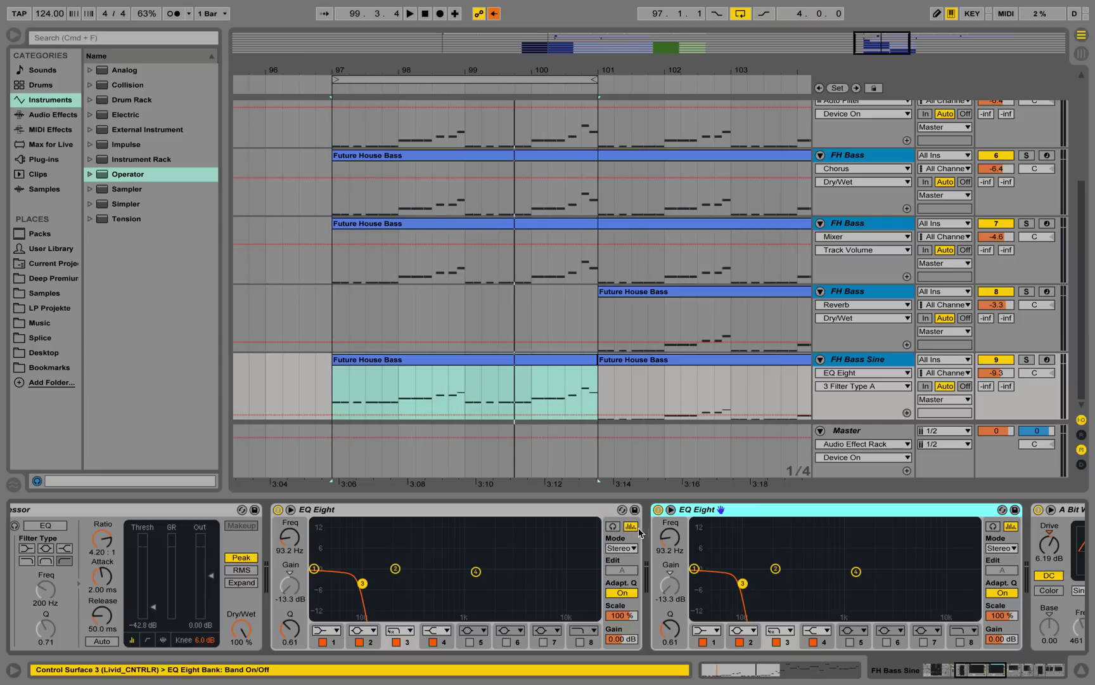
click(717, 632)
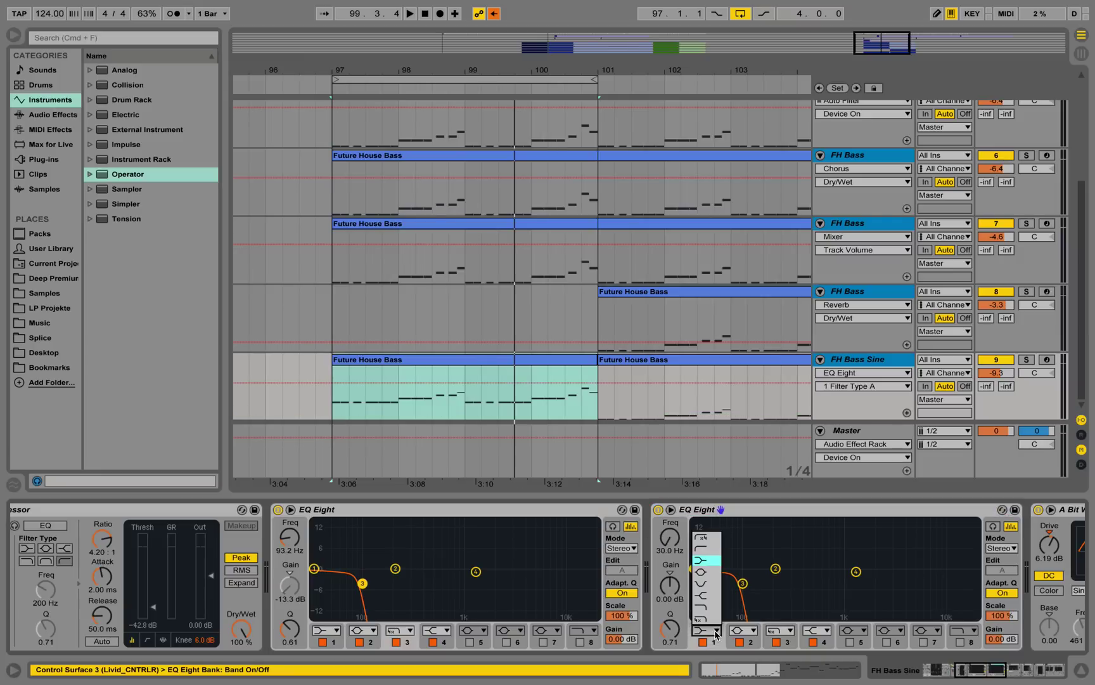
click(715, 538)
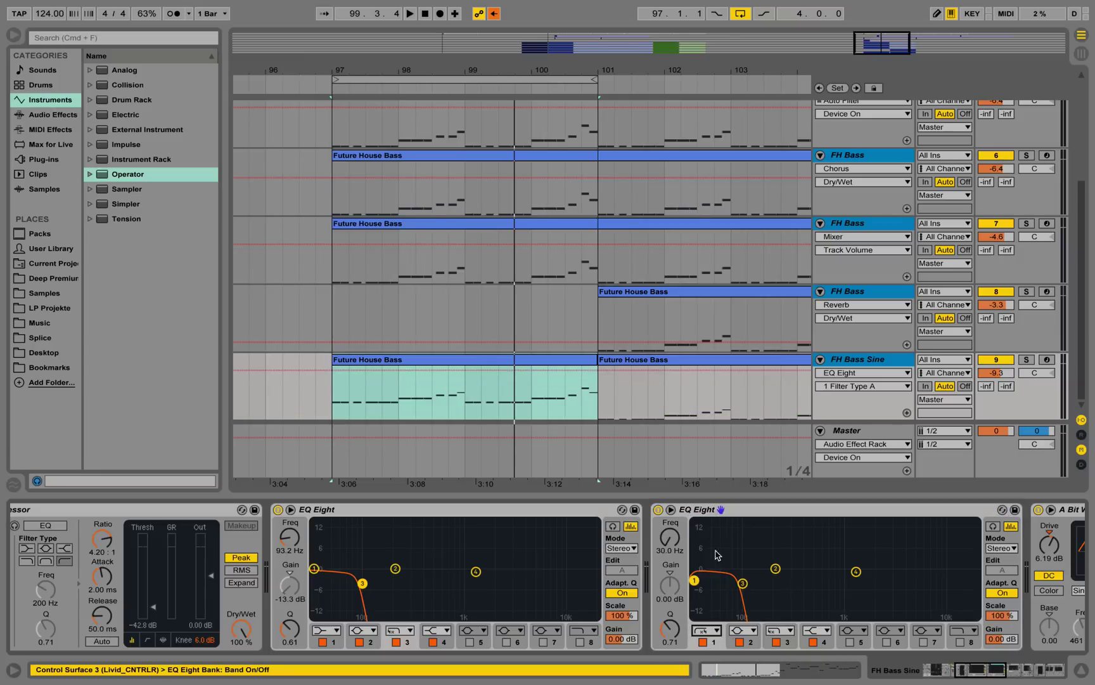
click(777, 641)
click(739, 641)
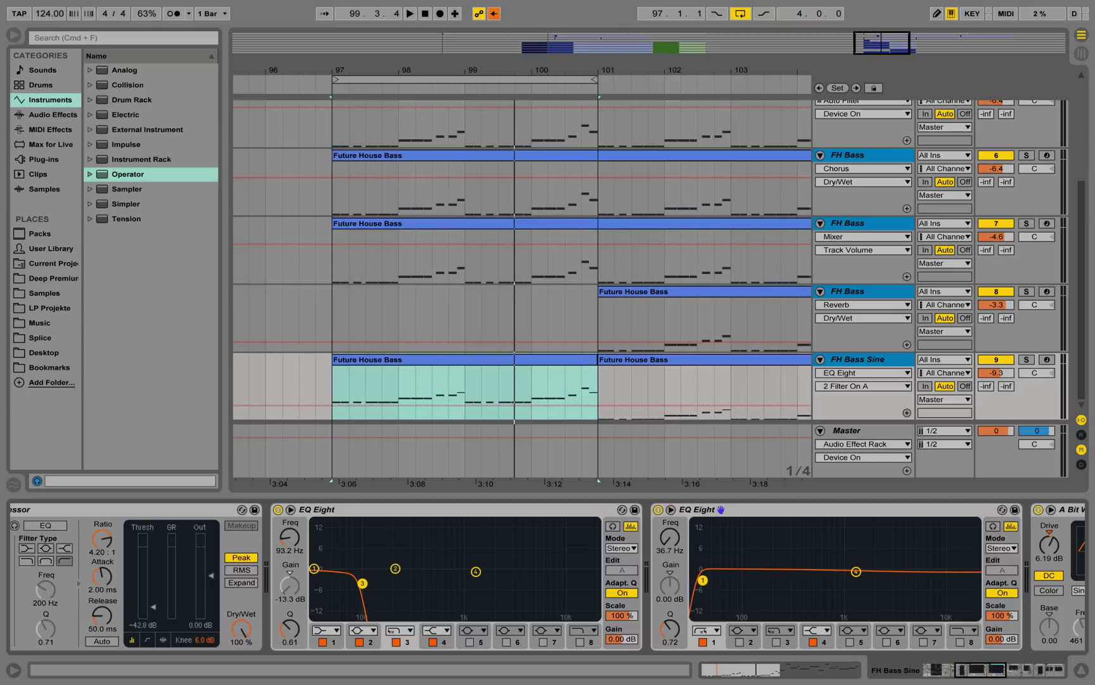
key(space)
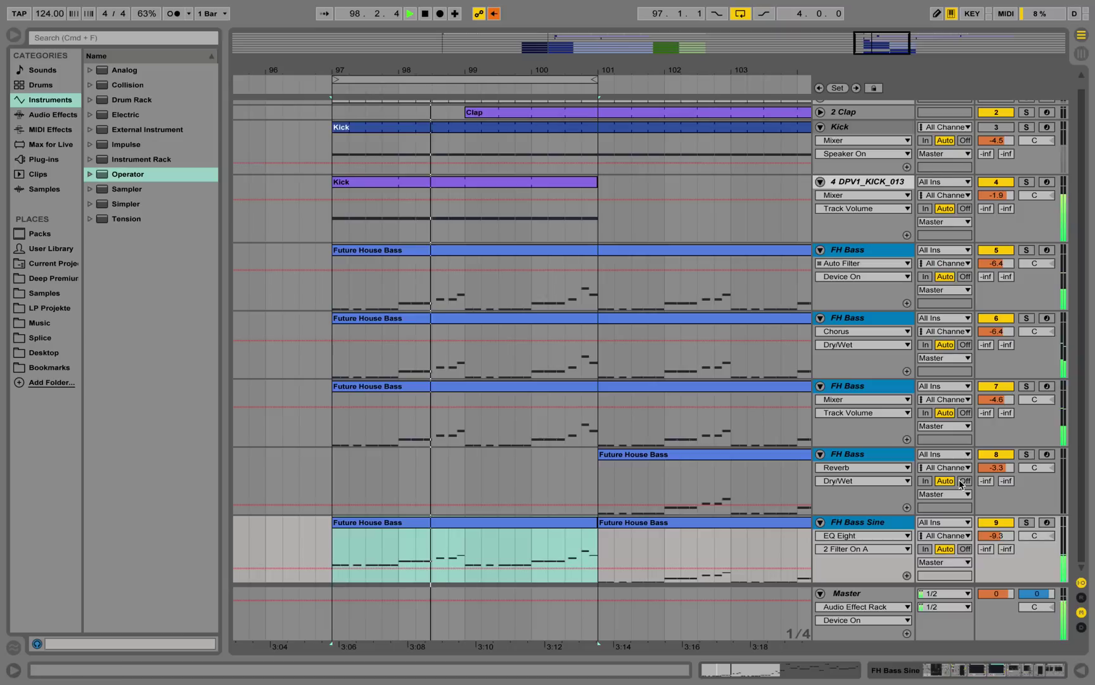
Hide the Detail View and turn FH Bass Sine down to -13.5 dB.
key(super+alt+l)
drag(995, 535, 994, 545)
scroll(370, 213, up, 1)
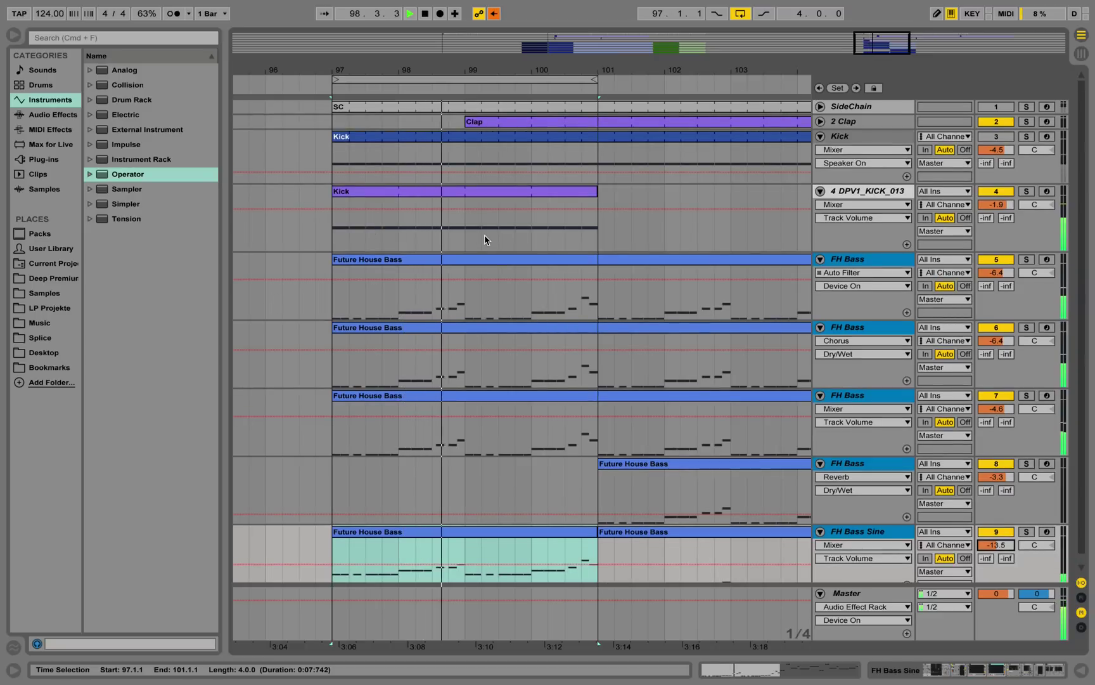
key(space)
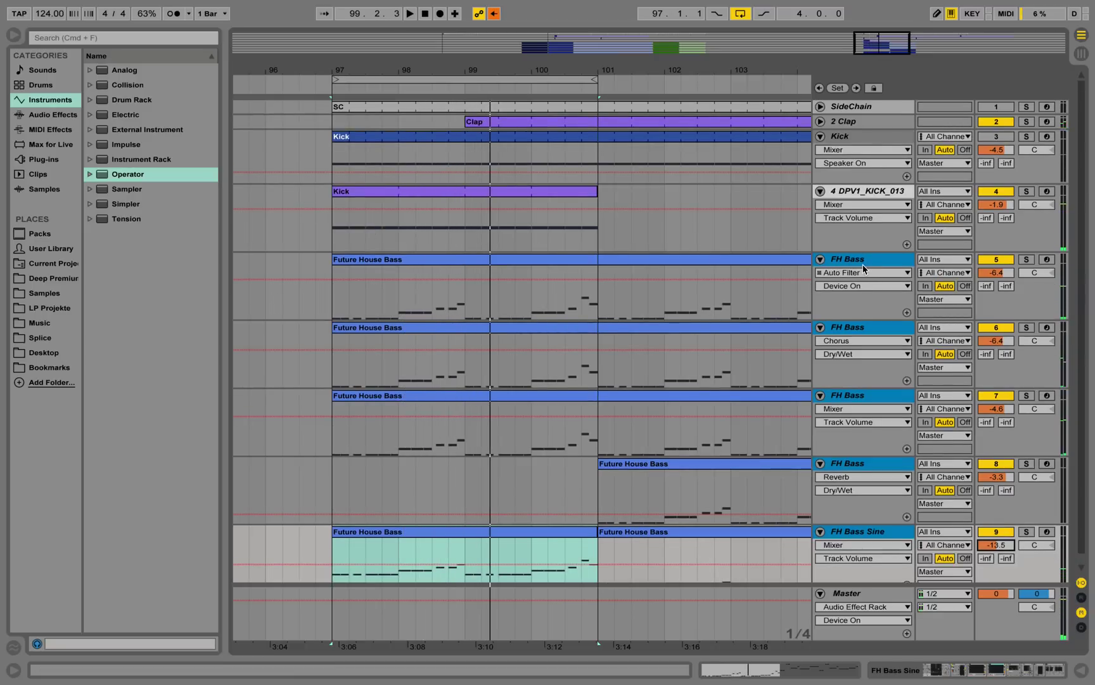
Show the first FH Bass track's devices, then select FH Bass track 7.
double_click(861, 257)
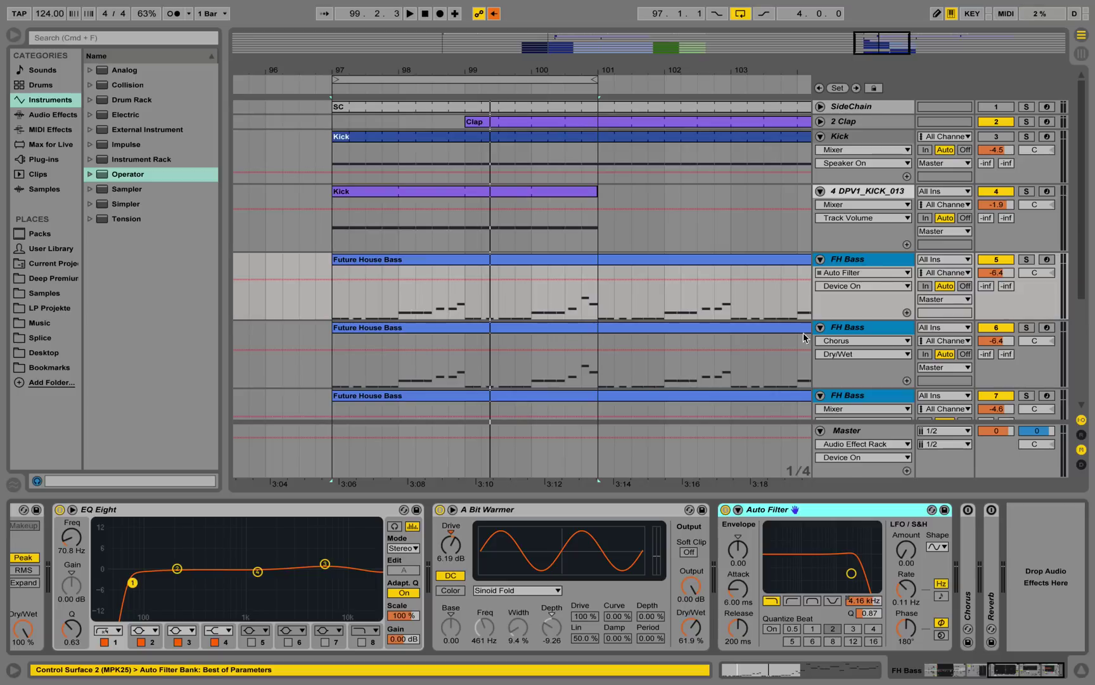
drag(1008, 677, 925, 670)
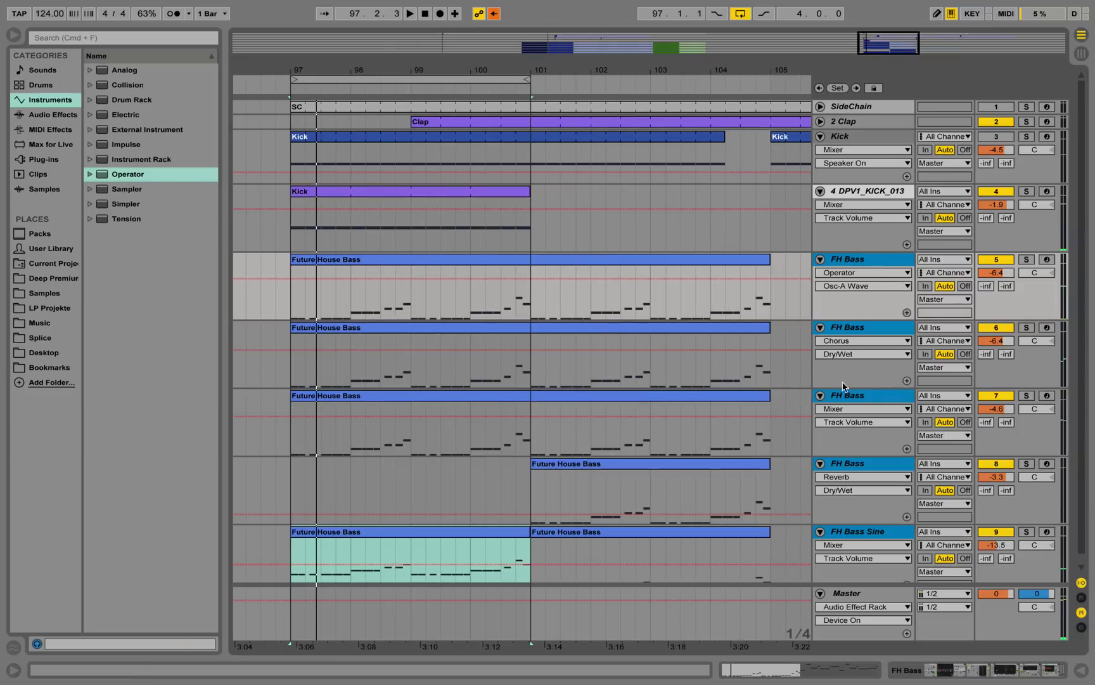
click(866, 396)
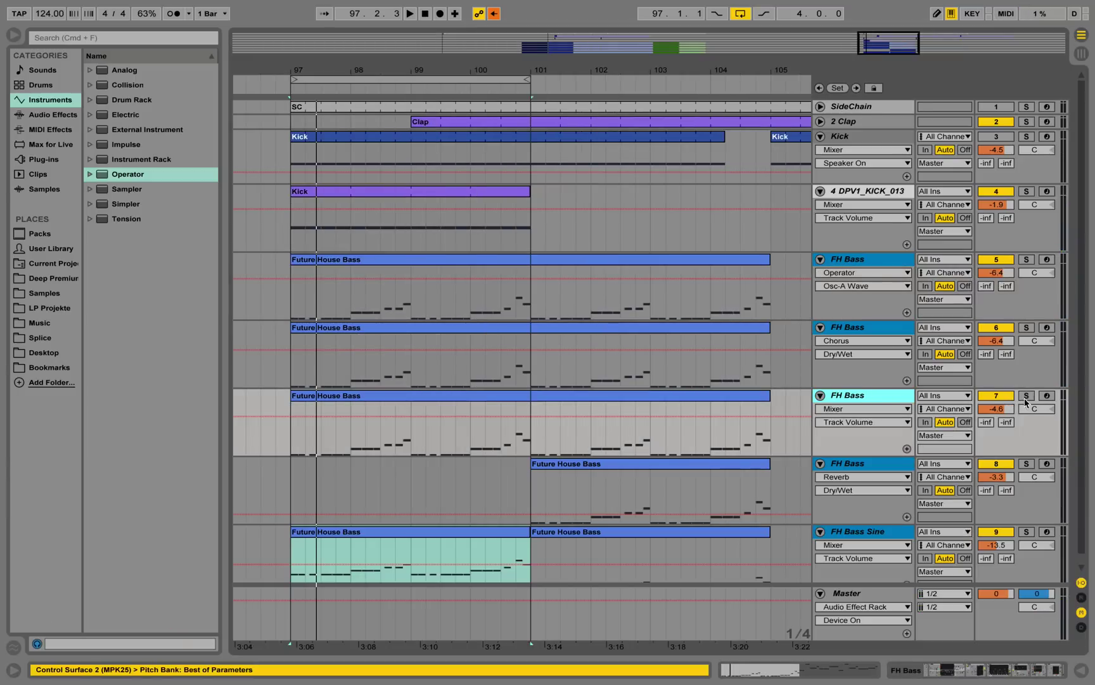
Solo track 7, unfold its Reverb device and switch it on.
click(1026, 395)
double_click(862, 400)
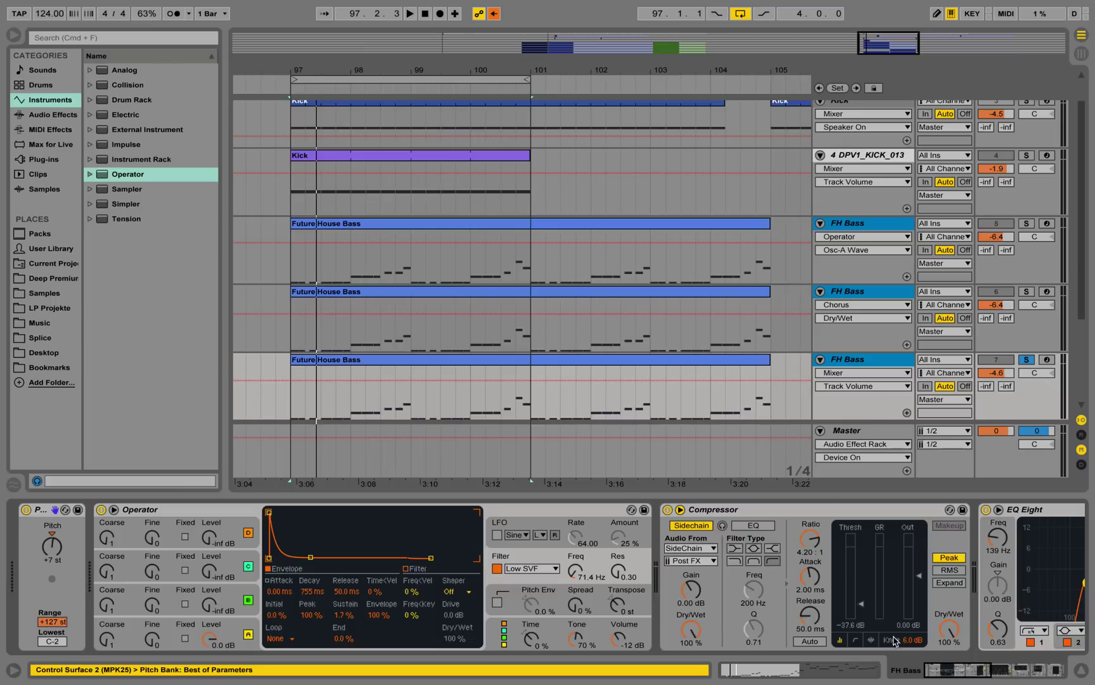
click(949, 677)
click(993, 555)
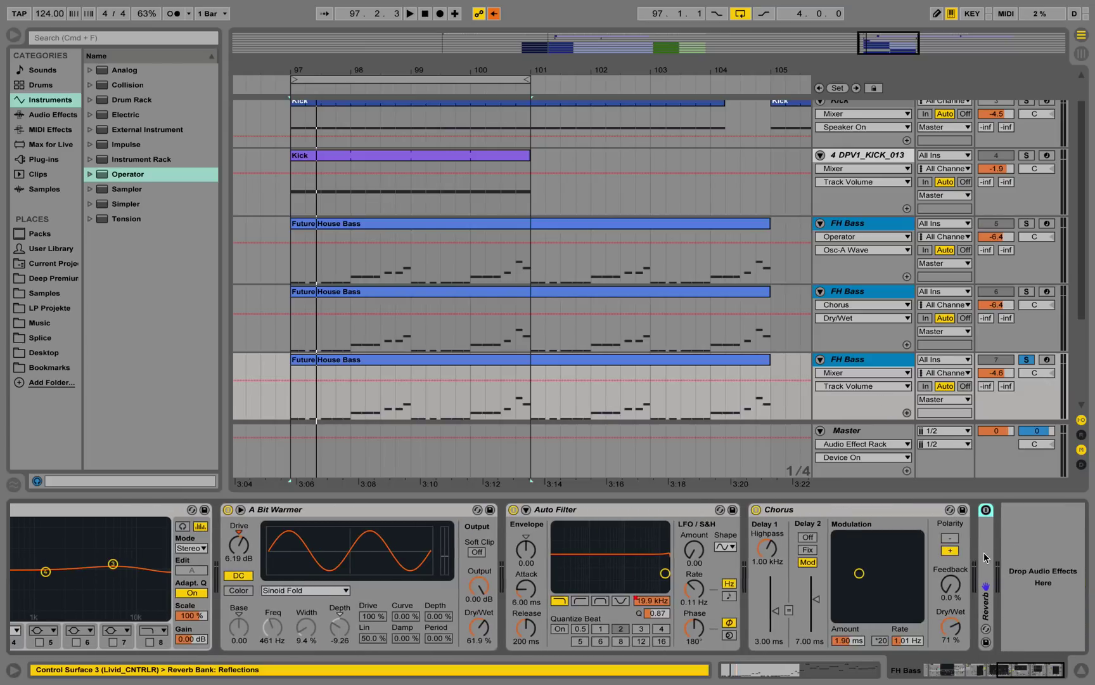
click(985, 553)
click(1024, 676)
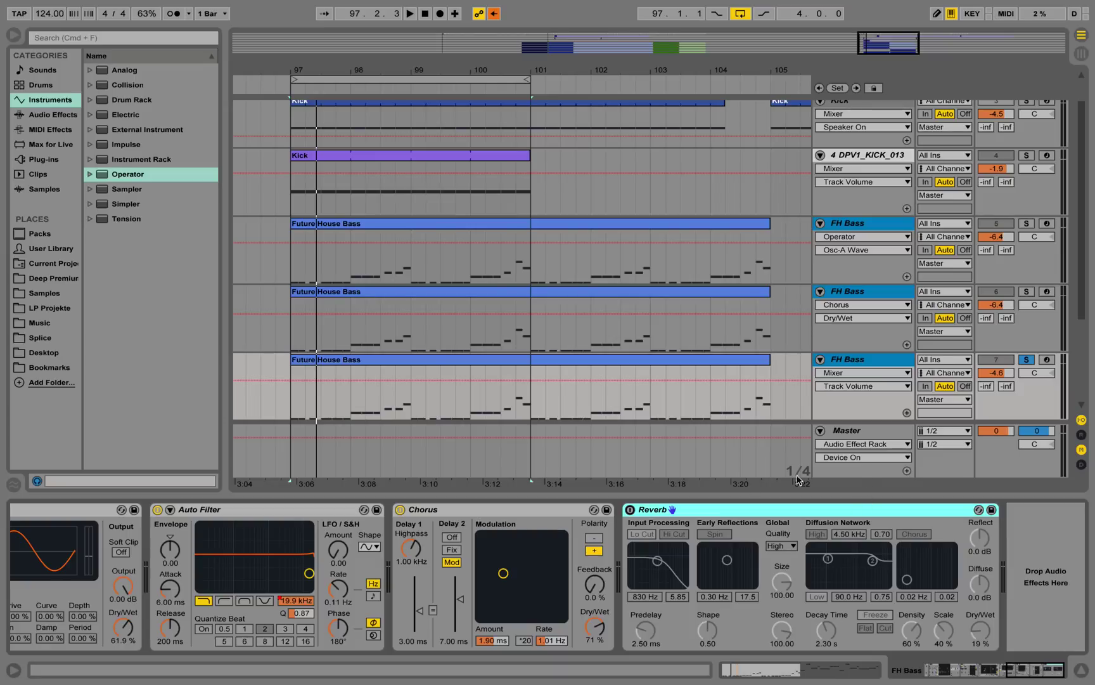
click(630, 511)
Set the Reverb to 21% wet, 1.92 s decay, -2.0 dB reflect, 2.7 dB diffuse, then turn it off.
key(space)
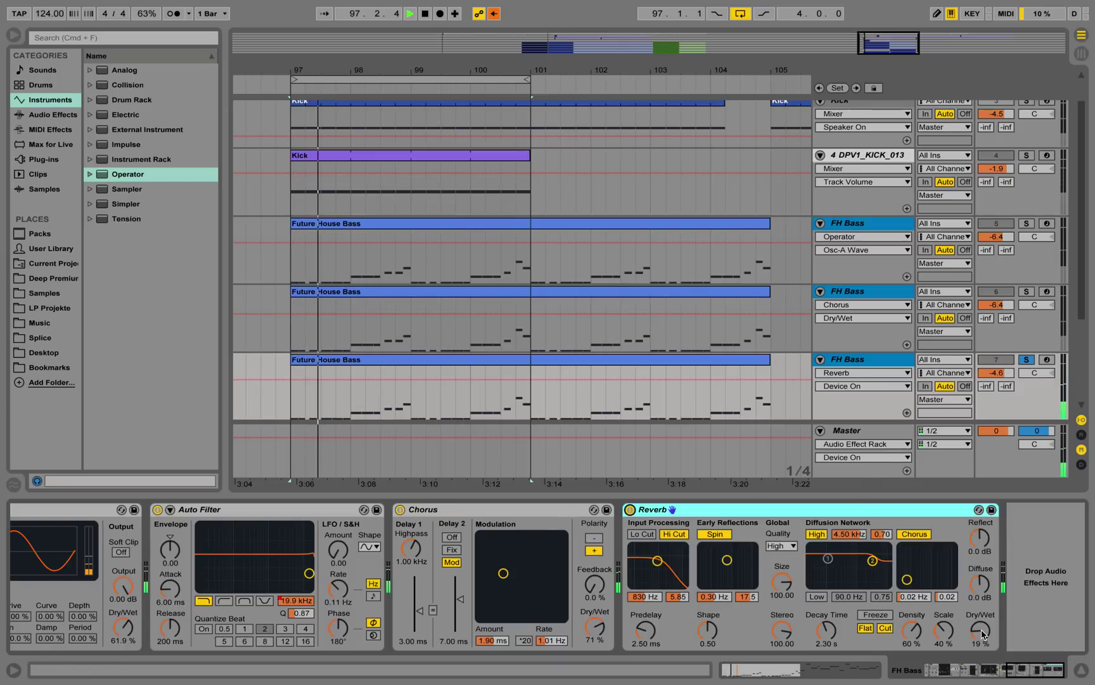
drag(980, 630, 981, 612)
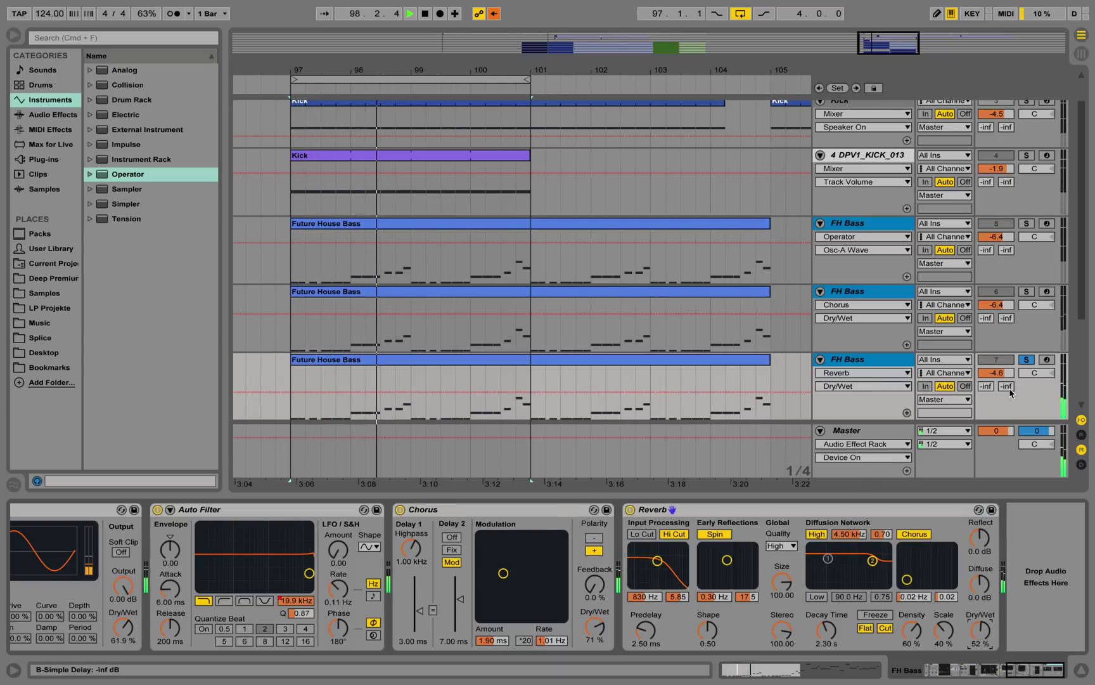
click(1027, 359)
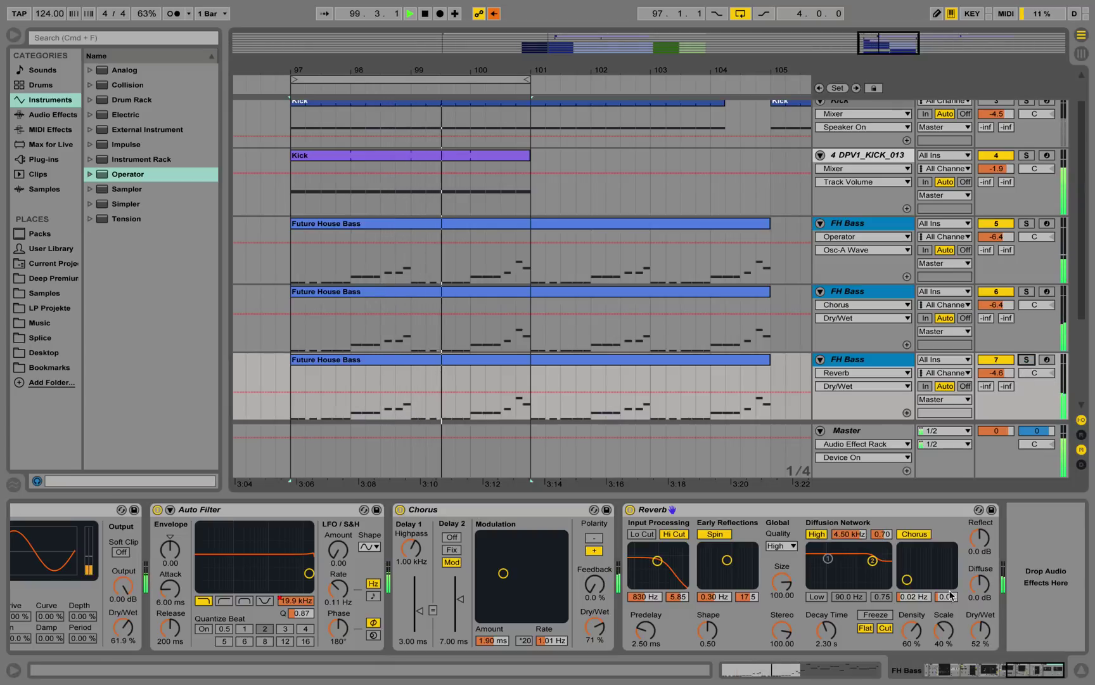
drag(981, 630, 981, 647)
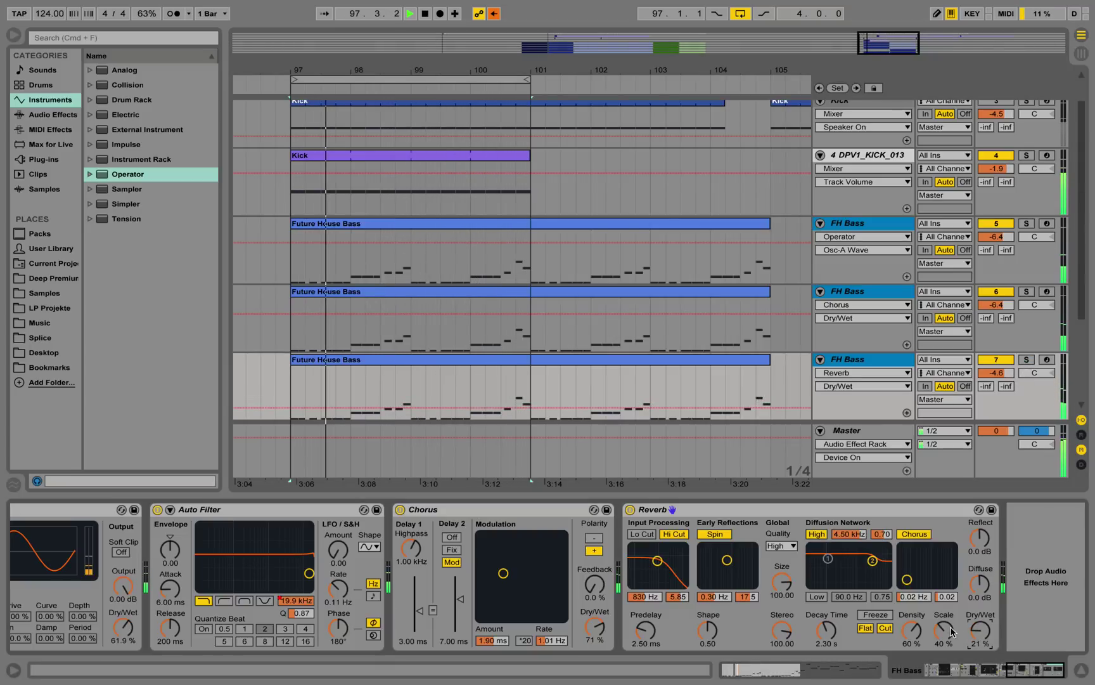
drag(826, 629, 826, 639)
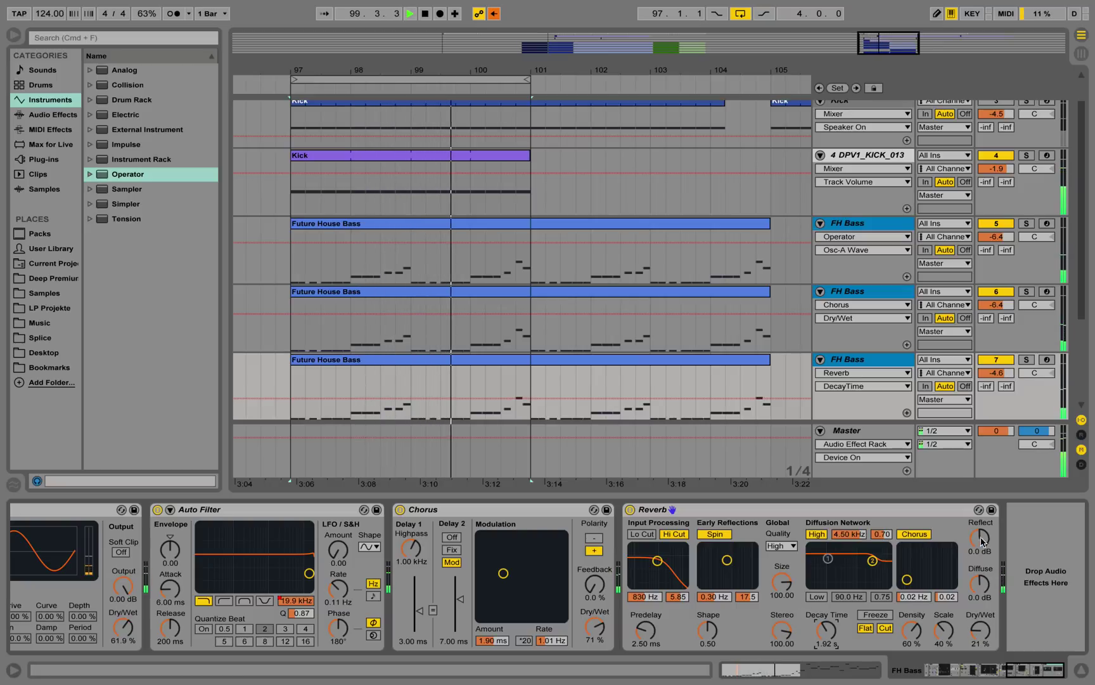
drag(981, 537, 982, 542)
drag(980, 584, 980, 580)
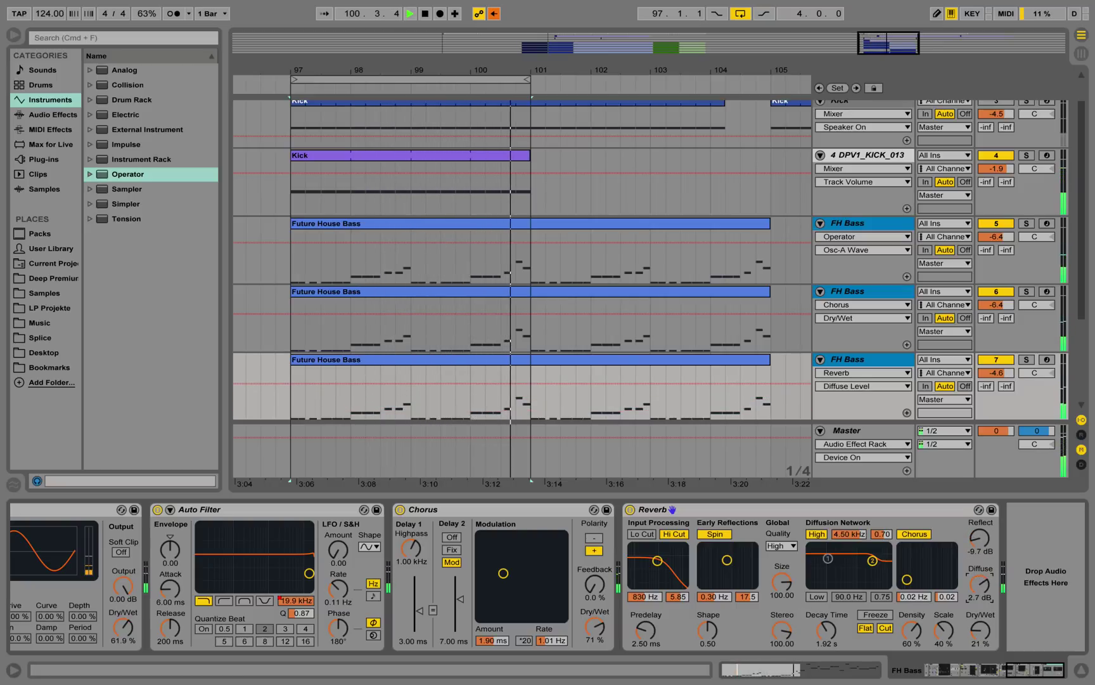
drag(981, 537, 981, 530)
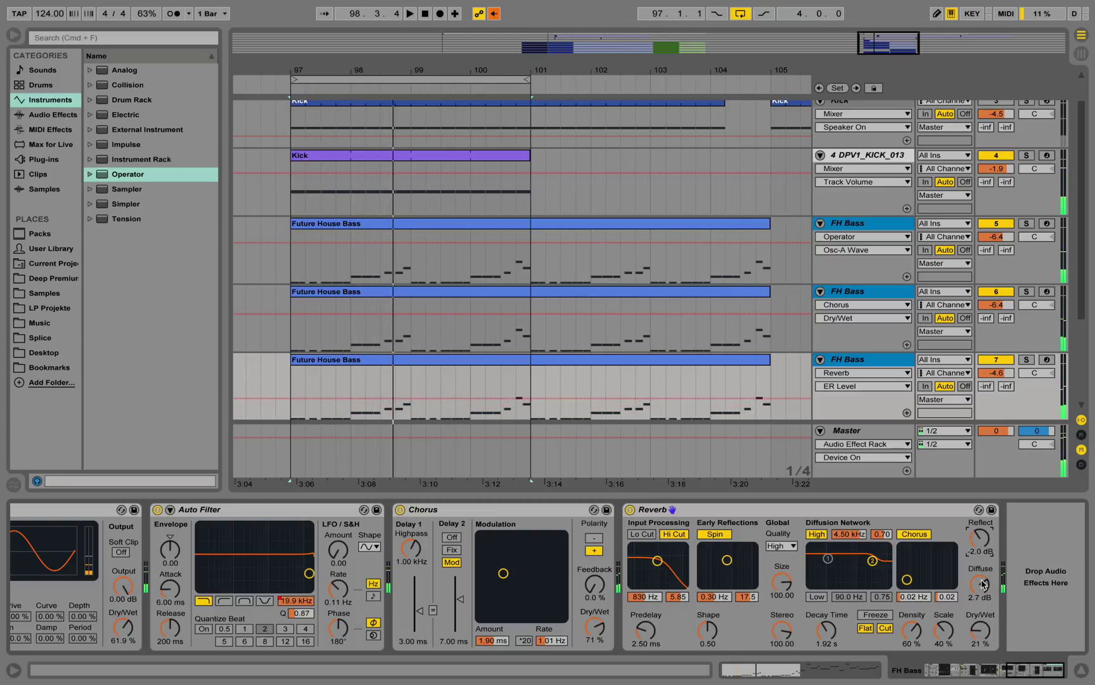
click(631, 510)
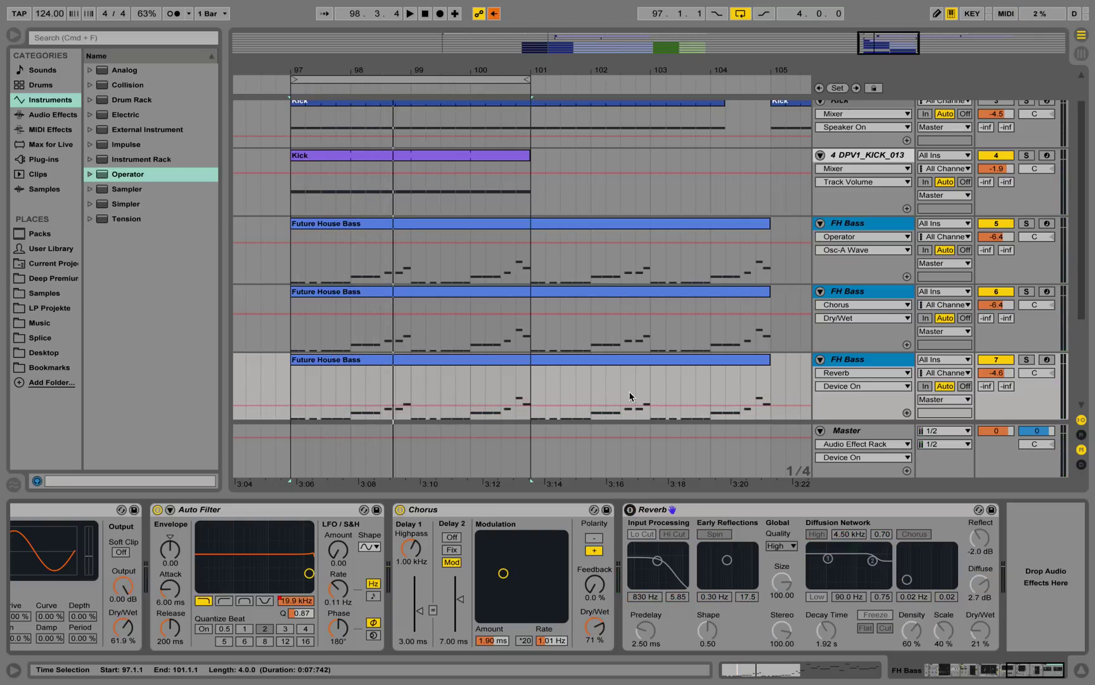